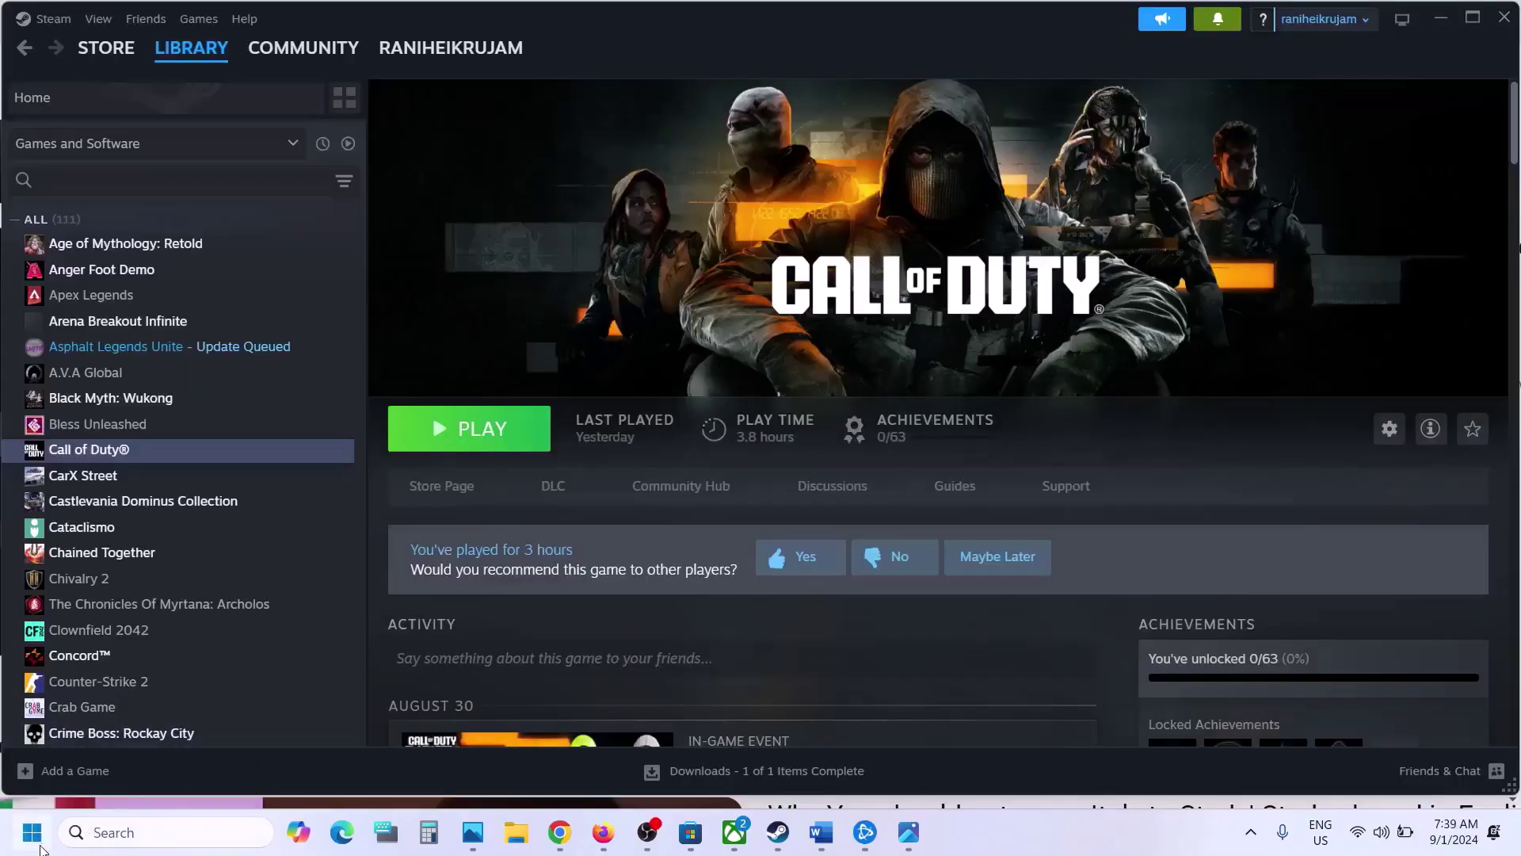
Open and close the Start menu's power options, returning to Steam
{"action": "left_click", "coordinate": [36, 839]}
{"action": "left_click", "coordinate": [576, 762]}
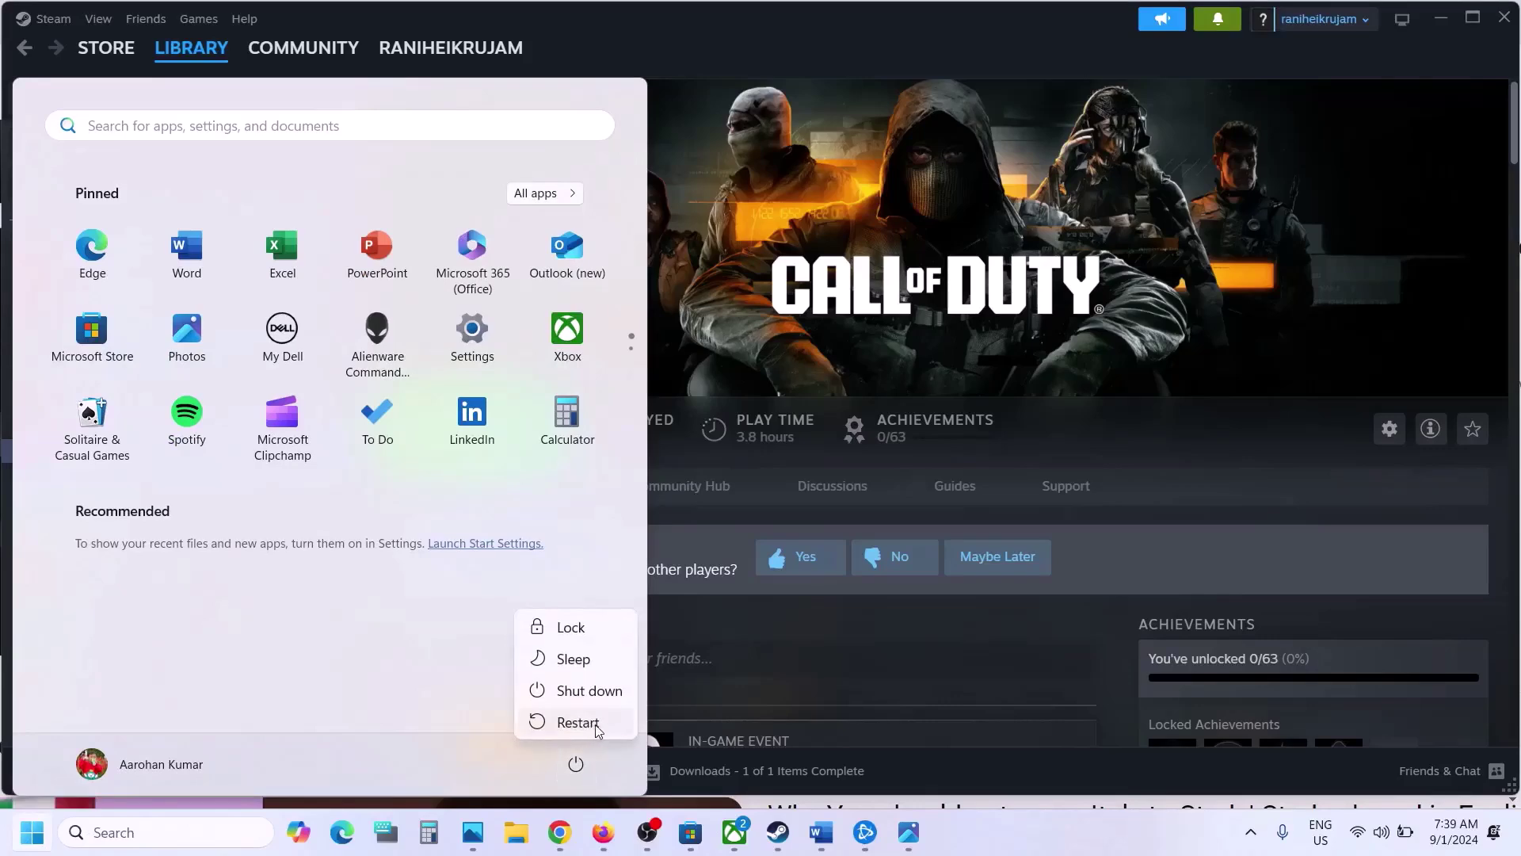
{"action": "key", "text": "Escape"}
{"action": "left_click", "coordinate": [1014, 620]}
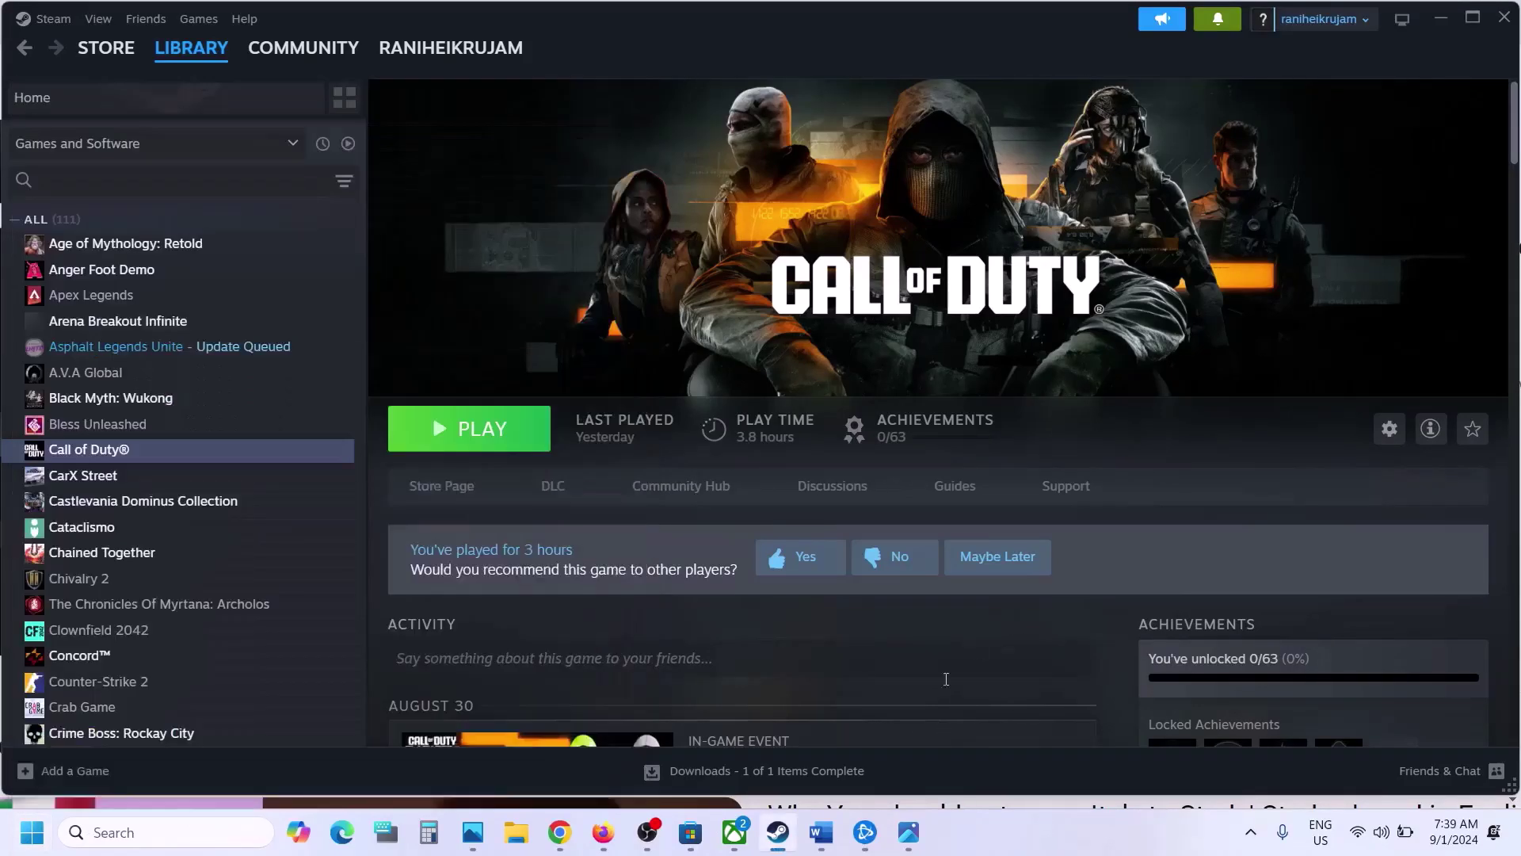
In the Word notes, select the Step 2 advice about removing Faceit Anticheat
{"action": "left_click", "coordinate": [824, 832]}
{"action": "scroll", "coordinate": [475, 444], "scroll_direction": "down", "scroll_amount": 2}
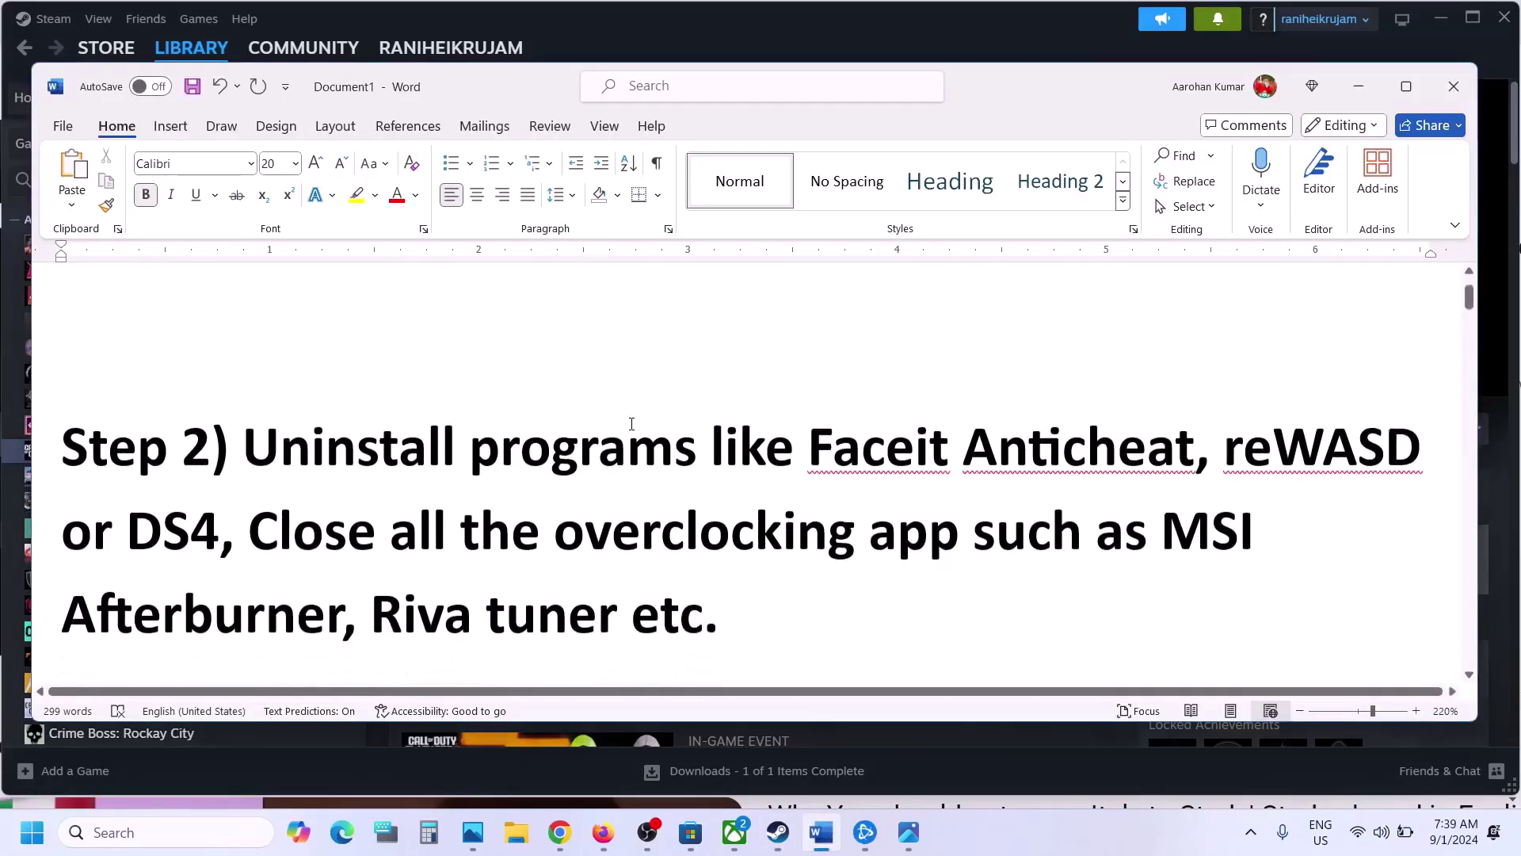
{"action": "left_click_drag", "start_coordinate": [248, 404], "coordinate": [229, 495]}
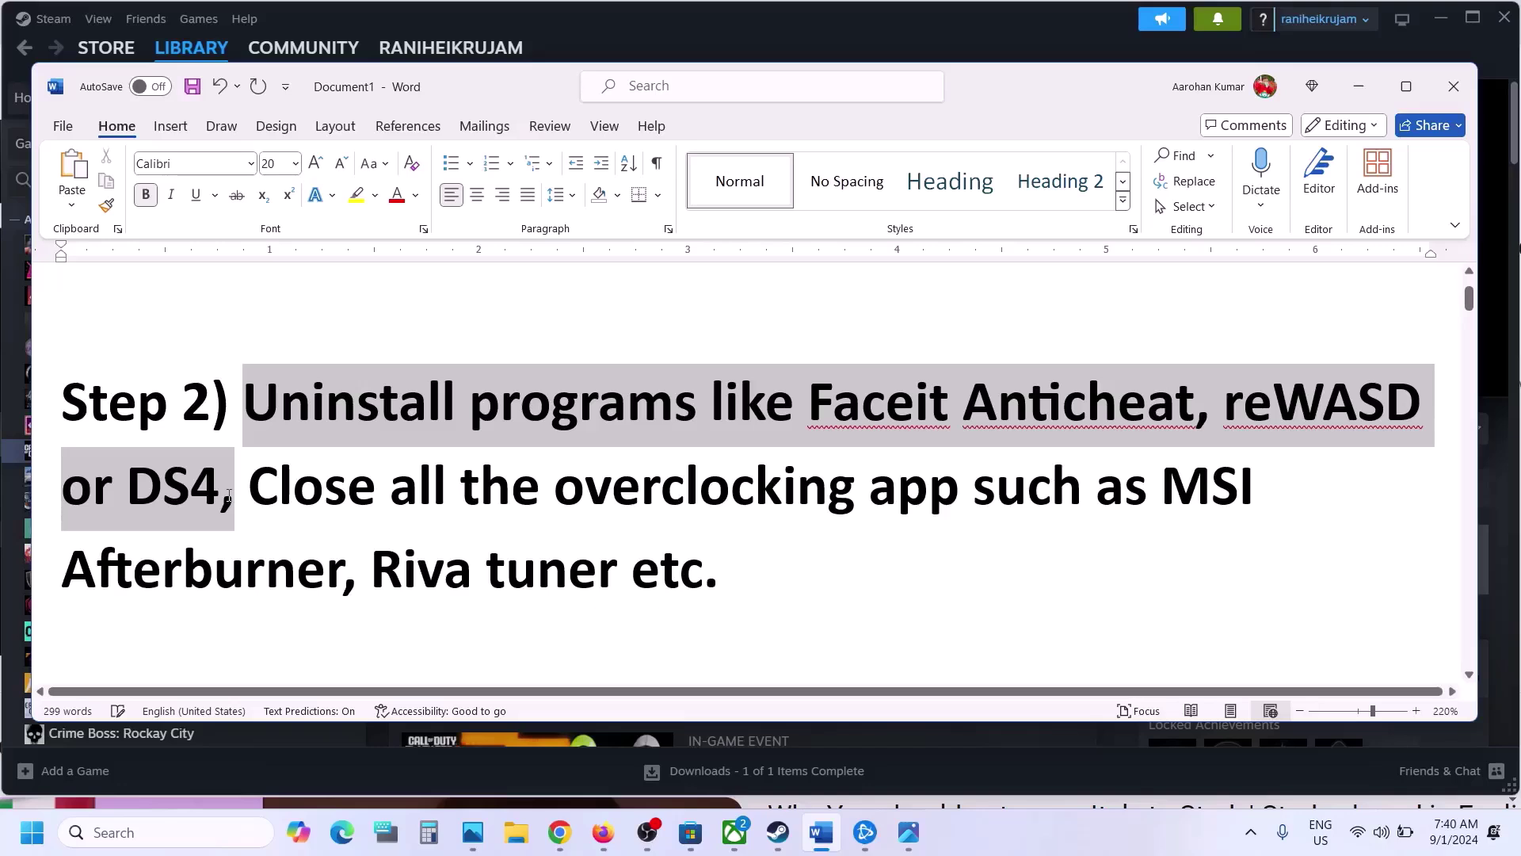
{"action": "left_click_drag", "start_coordinate": [229, 495], "coordinate": [228, 495]}
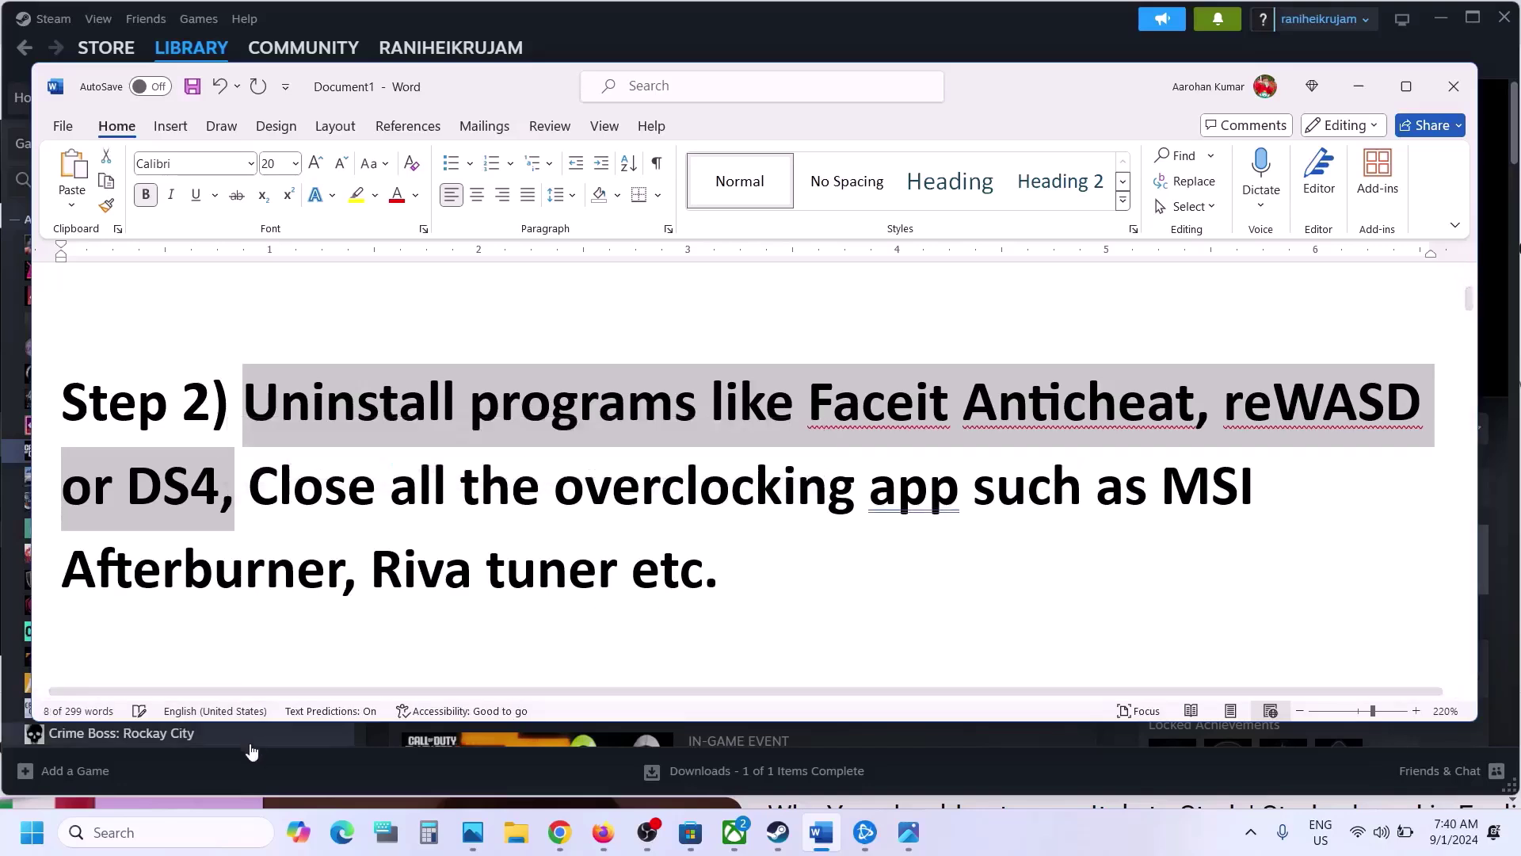
Search Start for 'face' and choose Uninstall on FACEIT to reach Installed apps
{"action": "left_click", "coordinate": [138, 830]}
{"action": "type", "text": "face"}
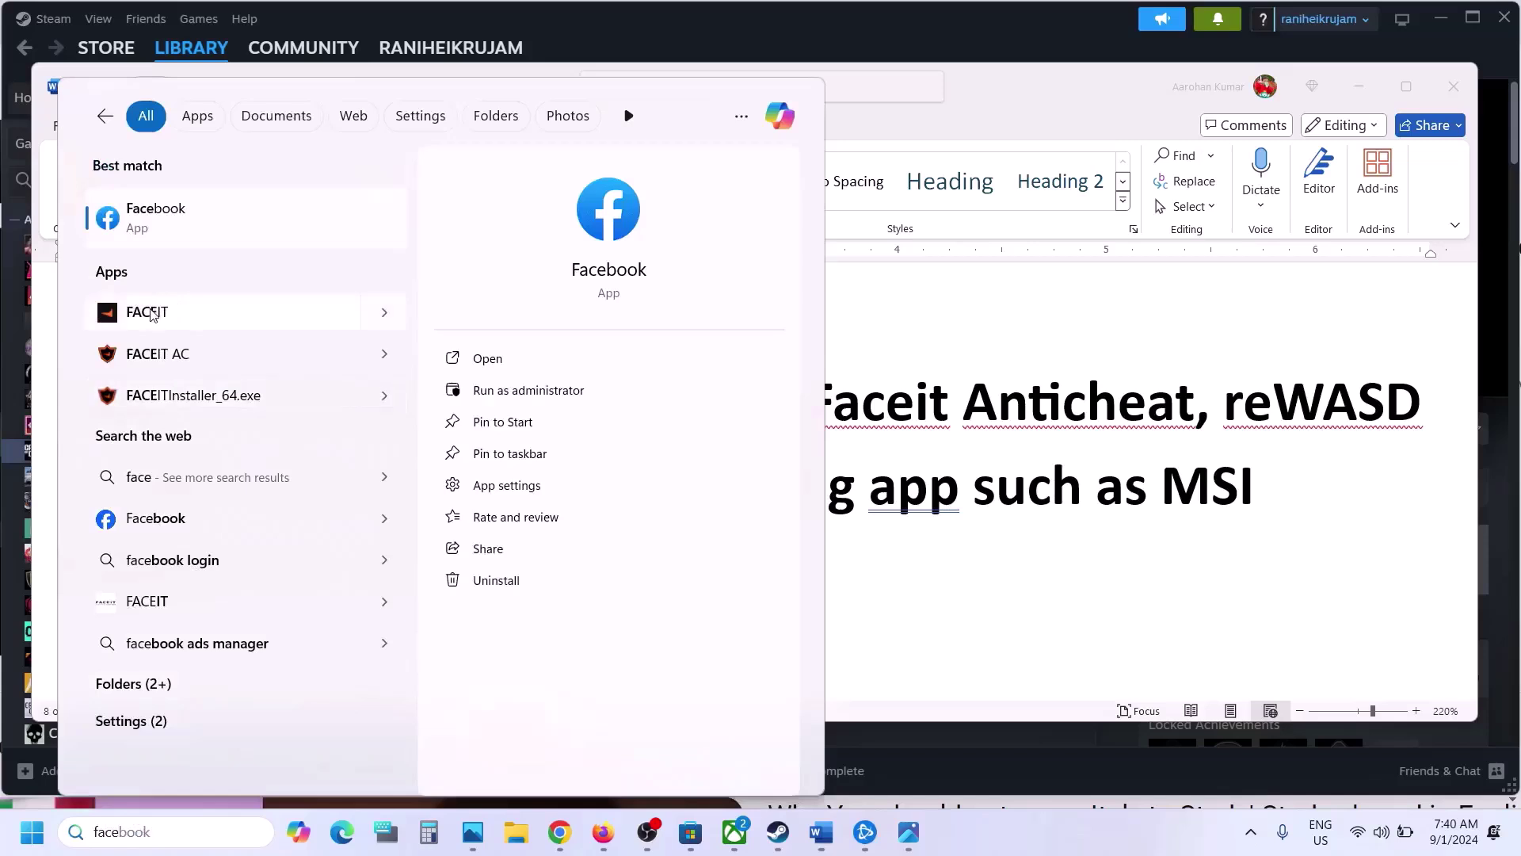
{"action": "right_click", "coordinate": [152, 315]}
{"action": "left_click", "coordinate": [238, 483]}
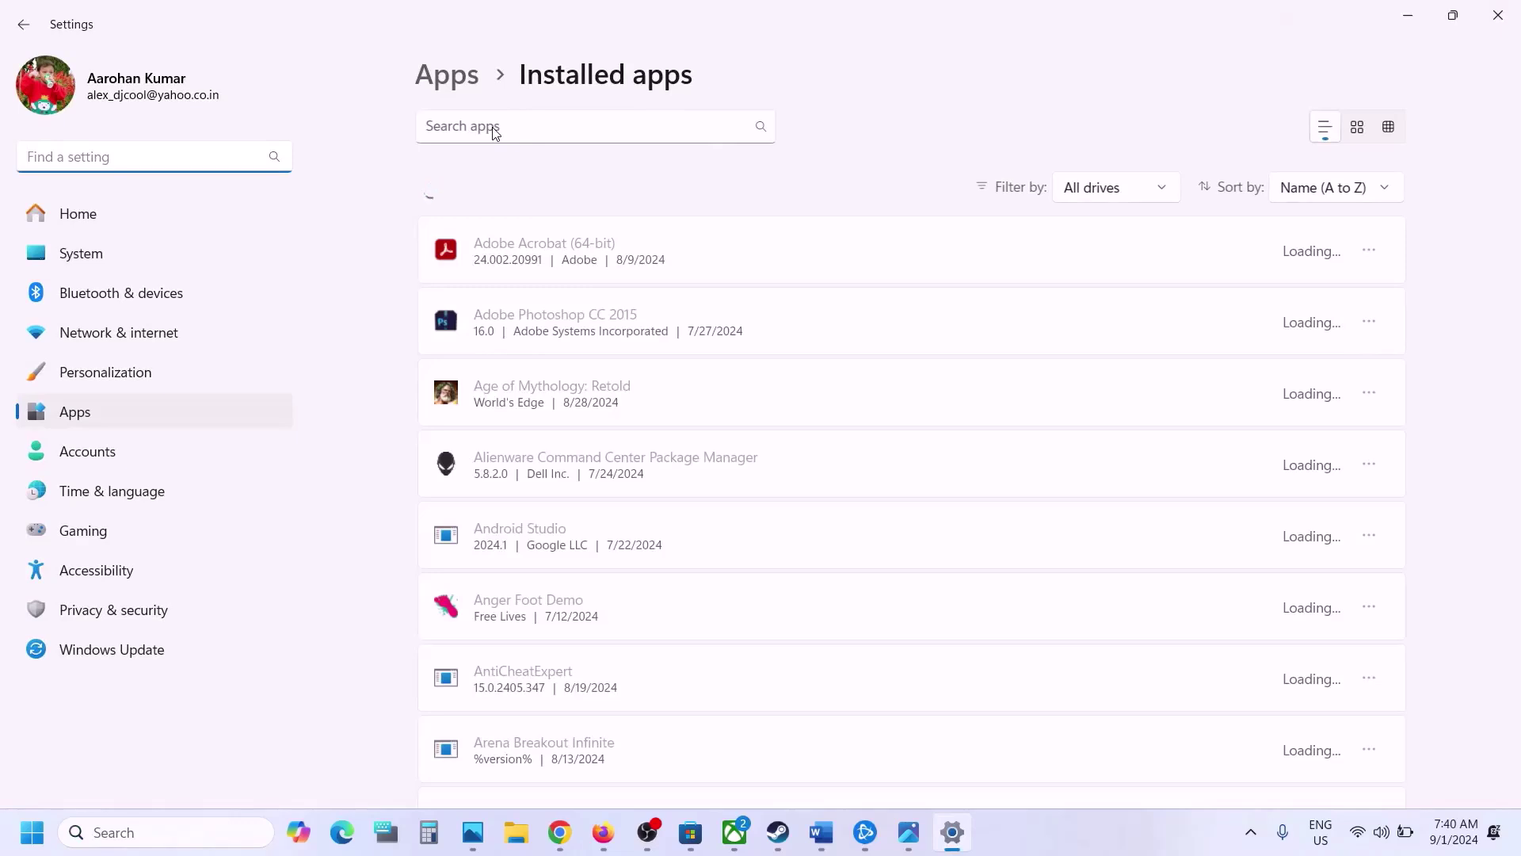
Filter installed apps by 'faceit' and fully uninstall FACEIT Anti-Cheat
{"action": "left_click", "coordinate": [493, 127]}
{"action": "type", "text": "f"}
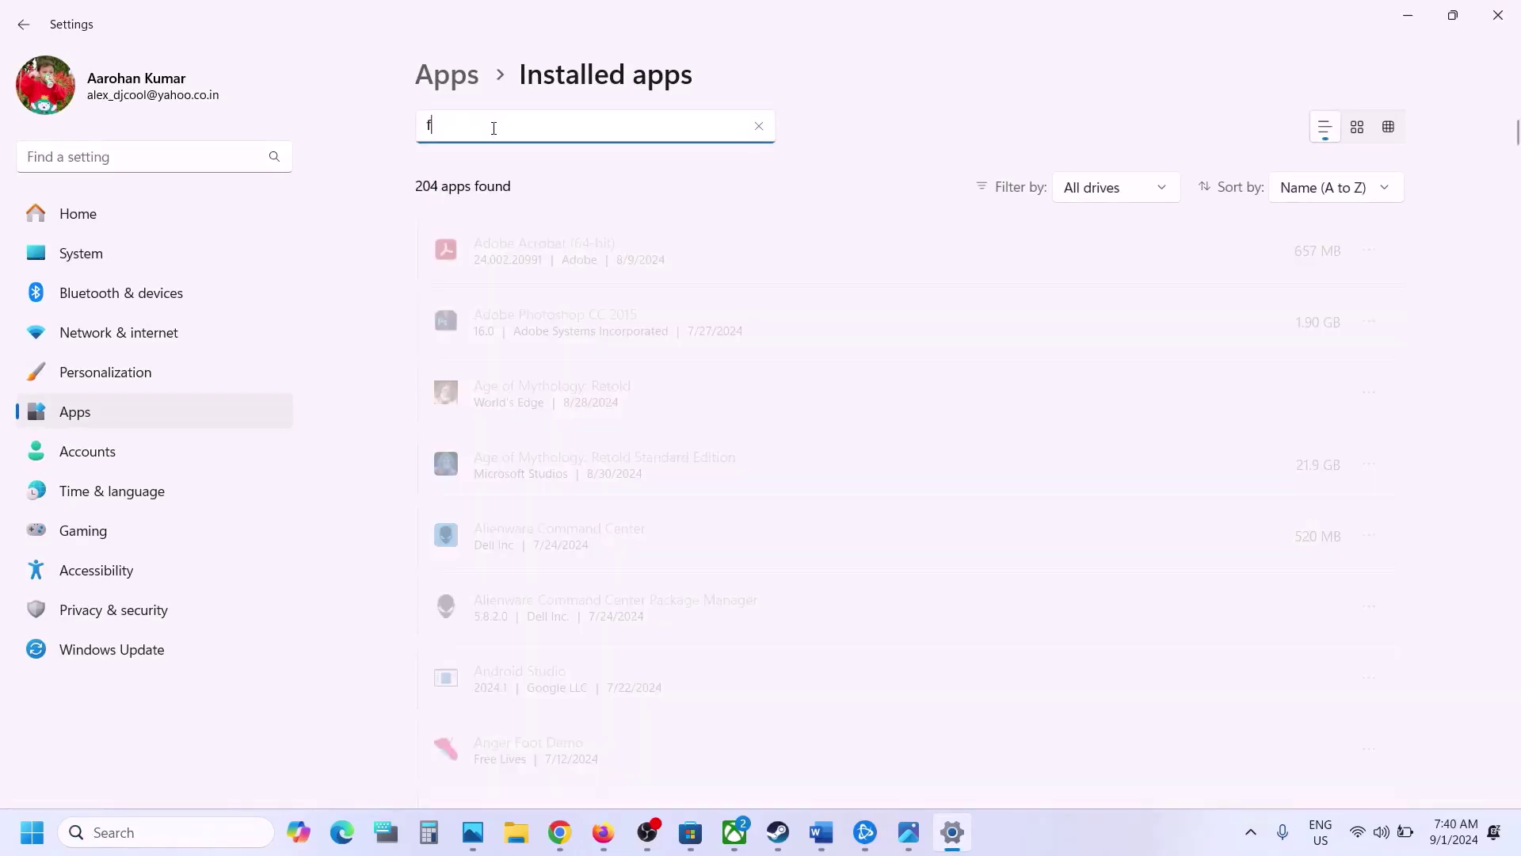
{"action": "type", "text": "aceit"}
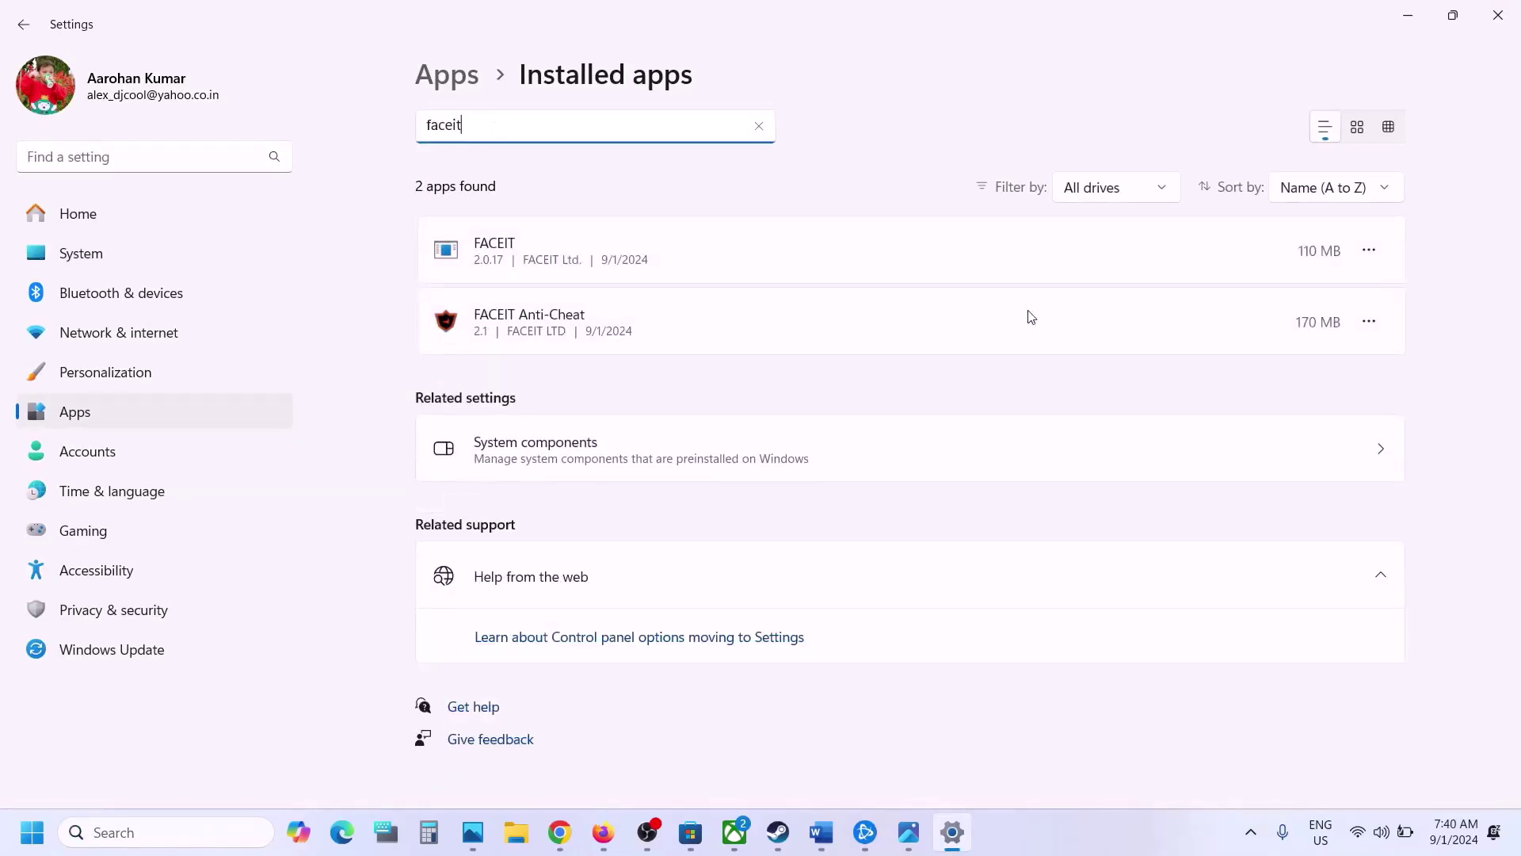
{"action": "left_click", "coordinate": [1375, 321]}
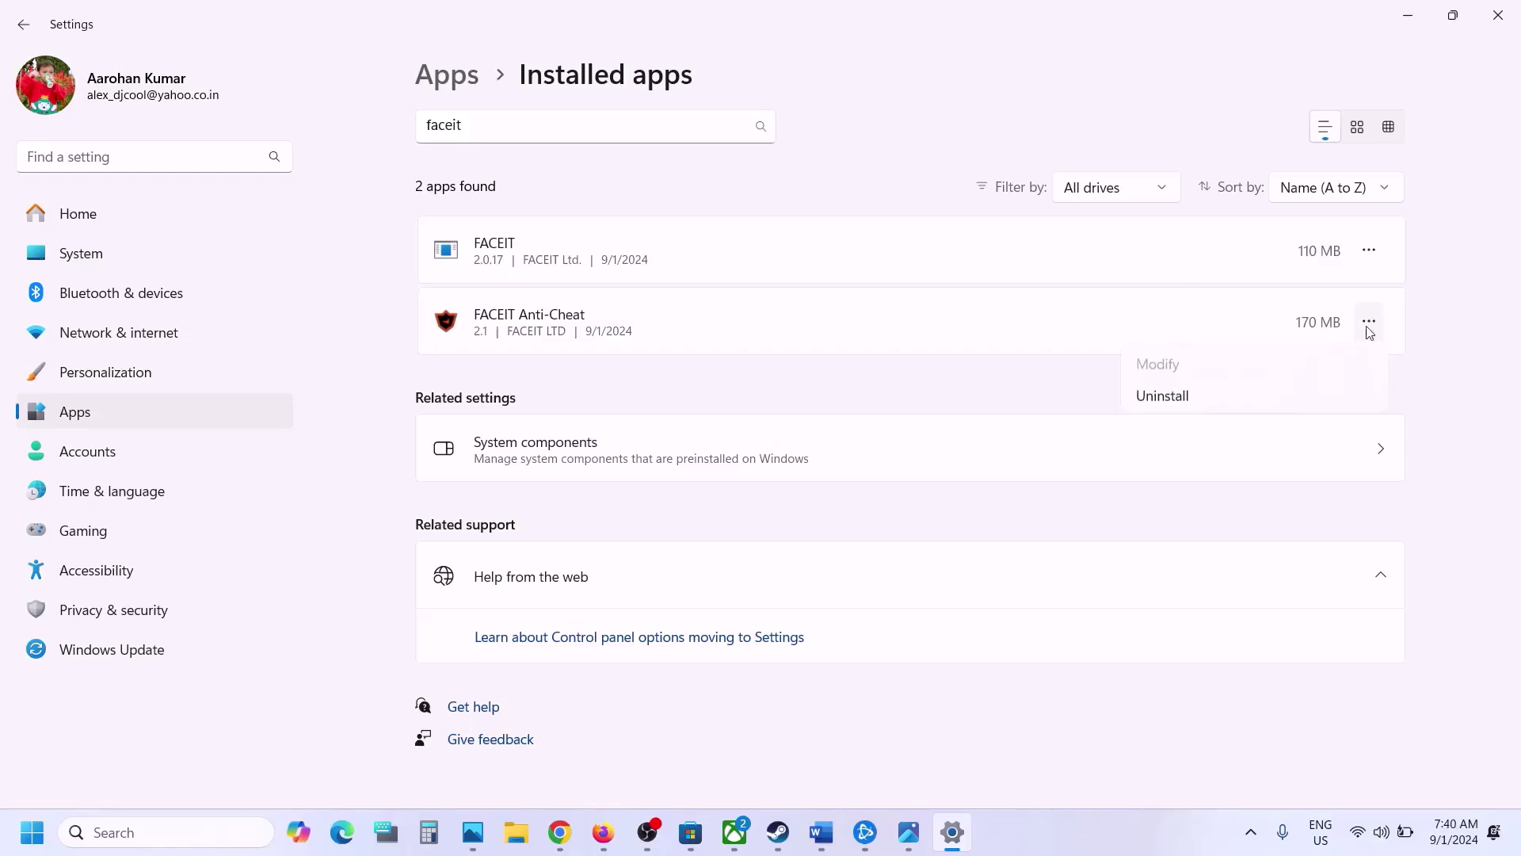
{"action": "left_click", "coordinate": [1223, 392]}
{"action": "left_click", "coordinate": [1347, 436]}
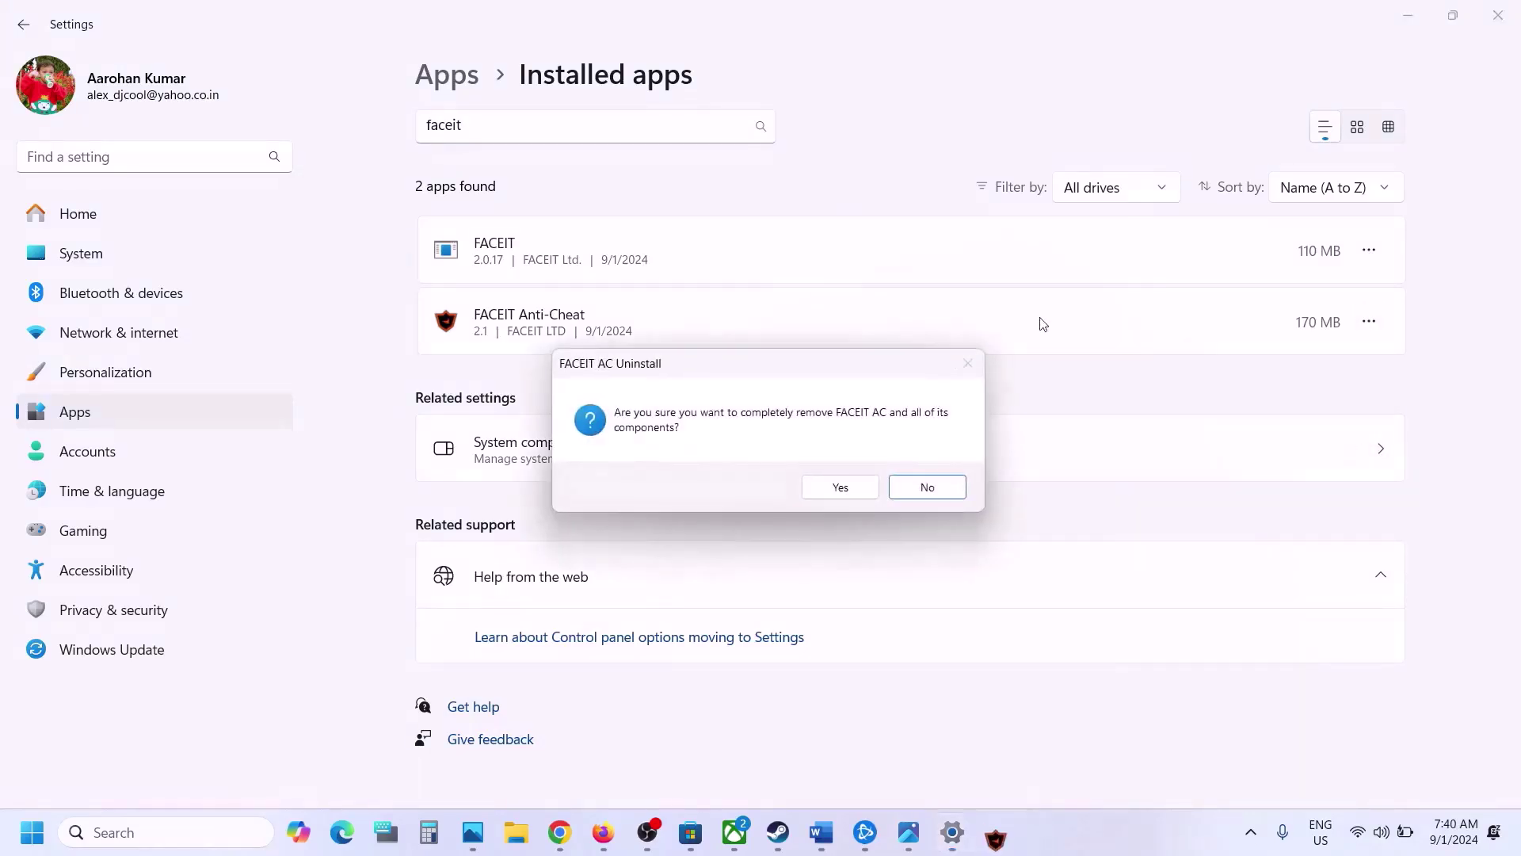
{"action": "left_click", "coordinate": [828, 489]}
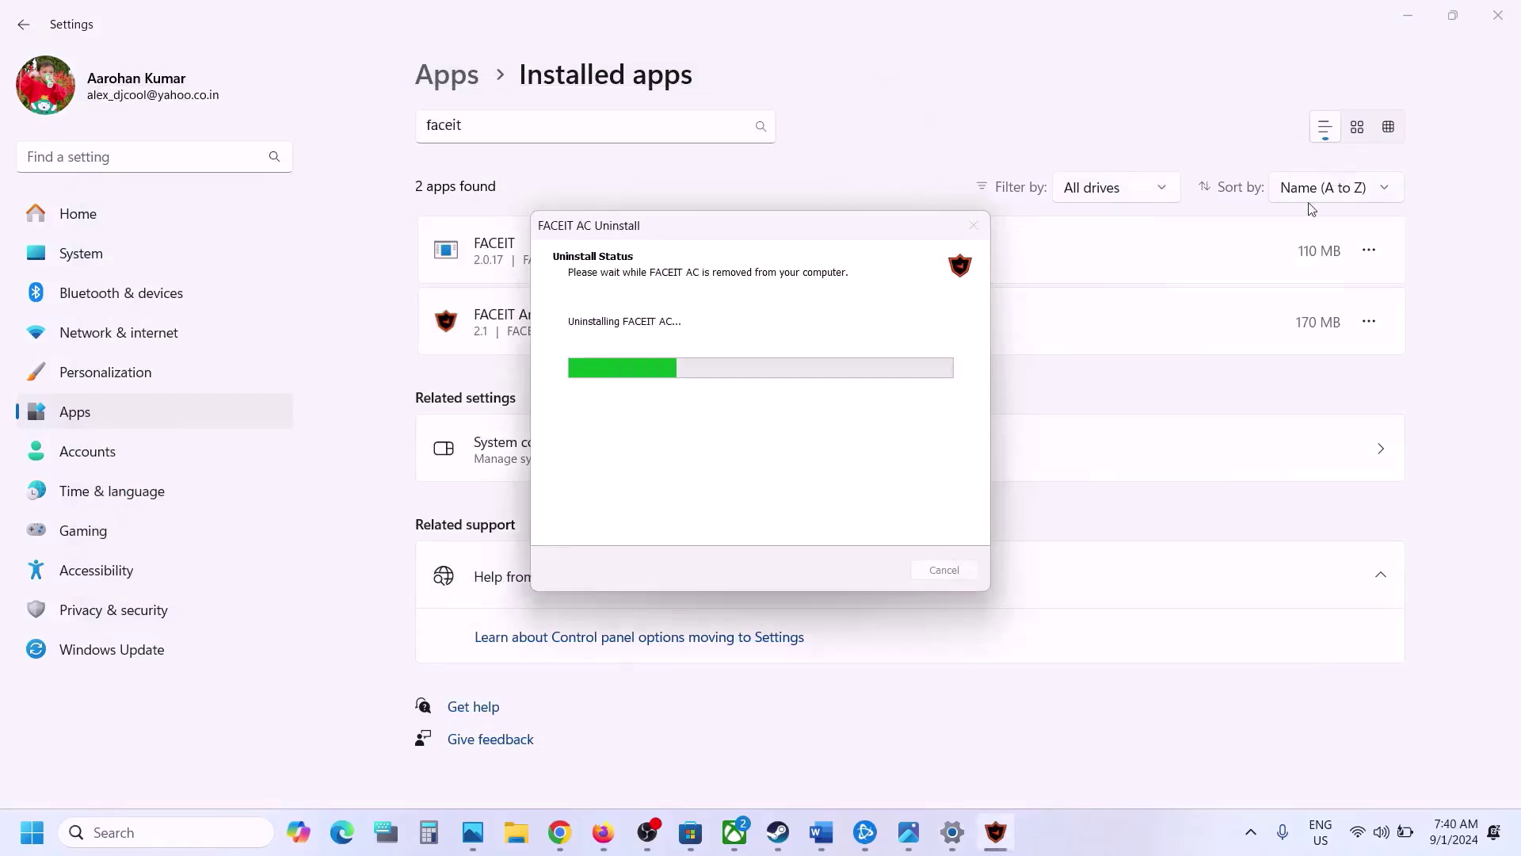
Start uninstalling the FACEIT app, then minimize Settings
{"action": "left_click", "coordinate": [1369, 250]}
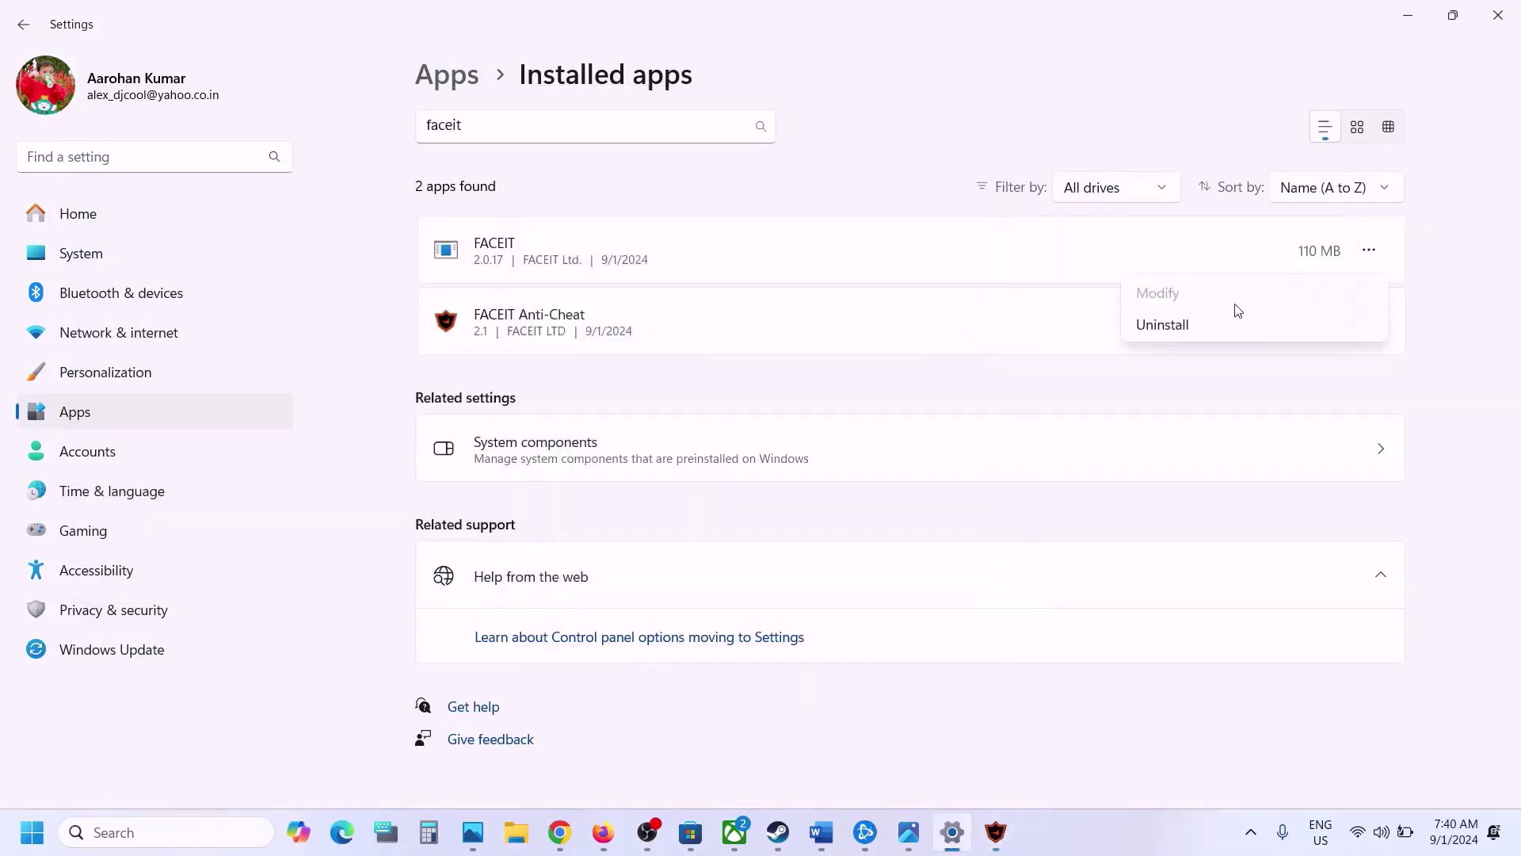
{"action": "left_click", "coordinate": [1190, 332]}
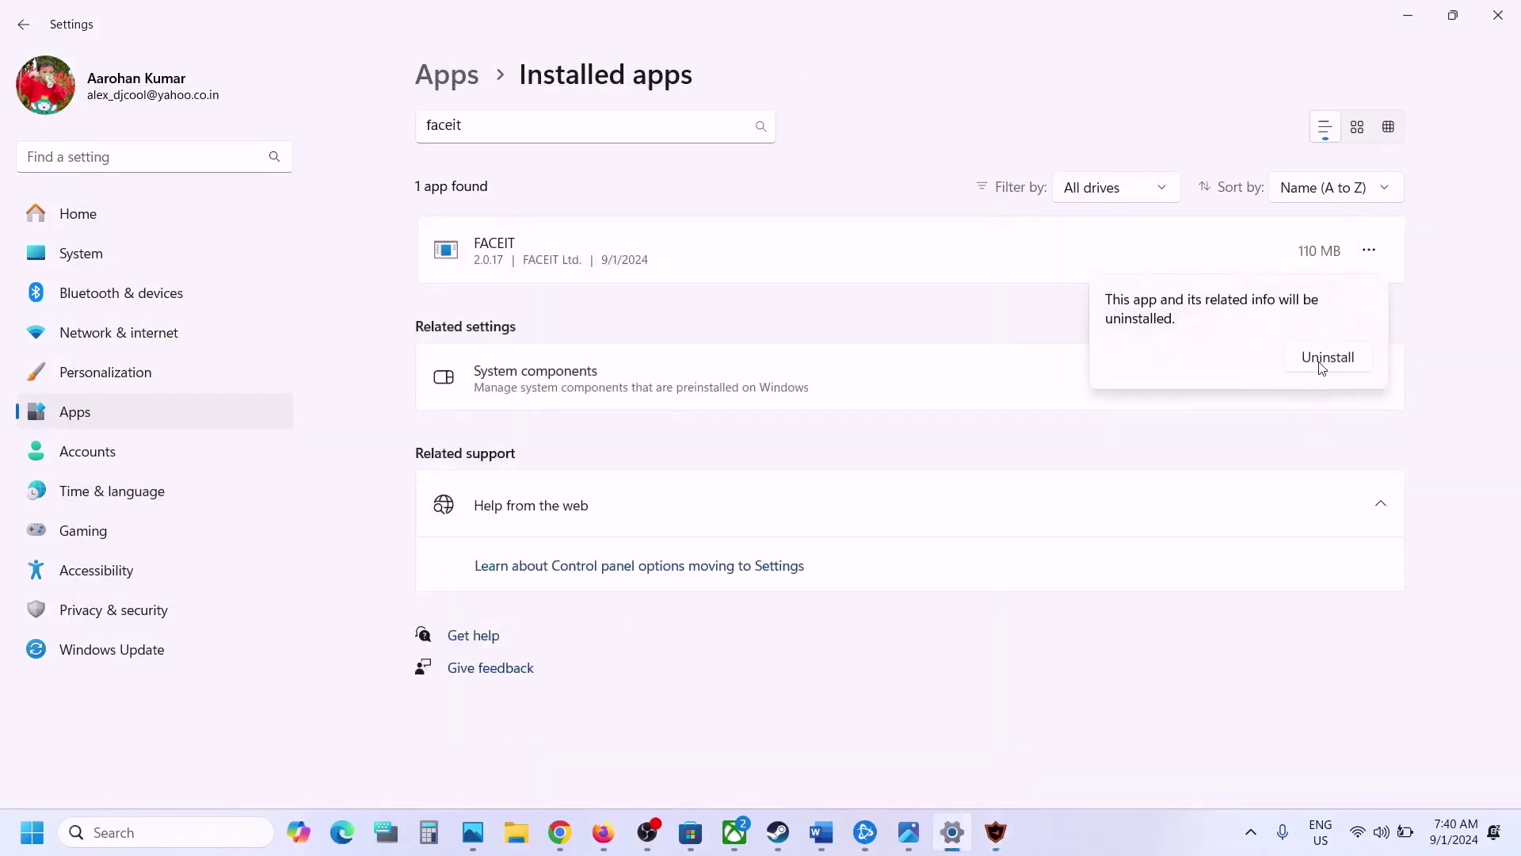
{"action": "left_click", "coordinate": [1321, 361]}
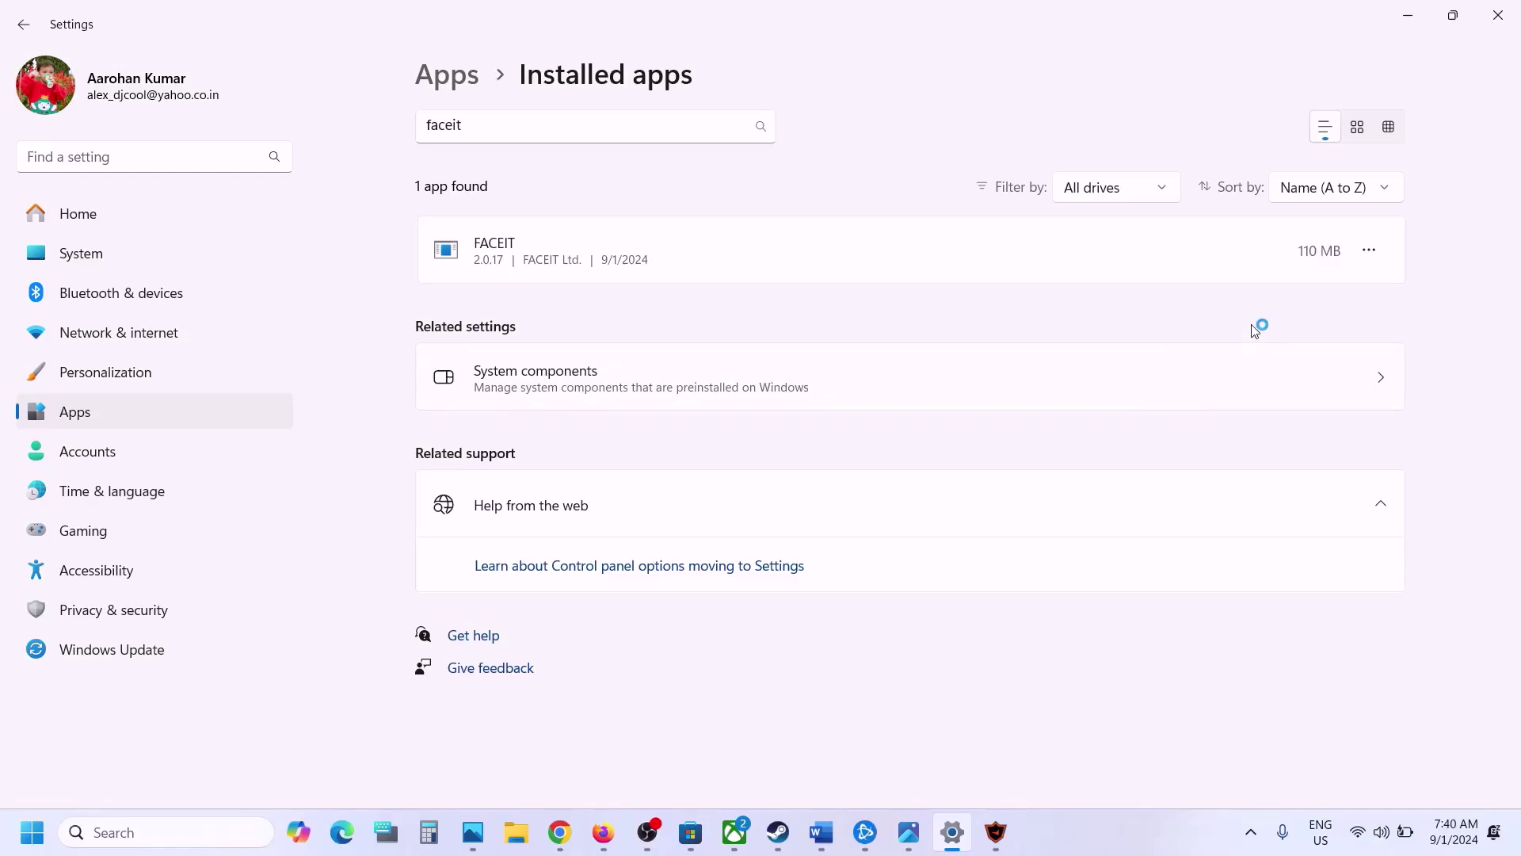
{"action": "left_click", "coordinate": [1408, 15]}
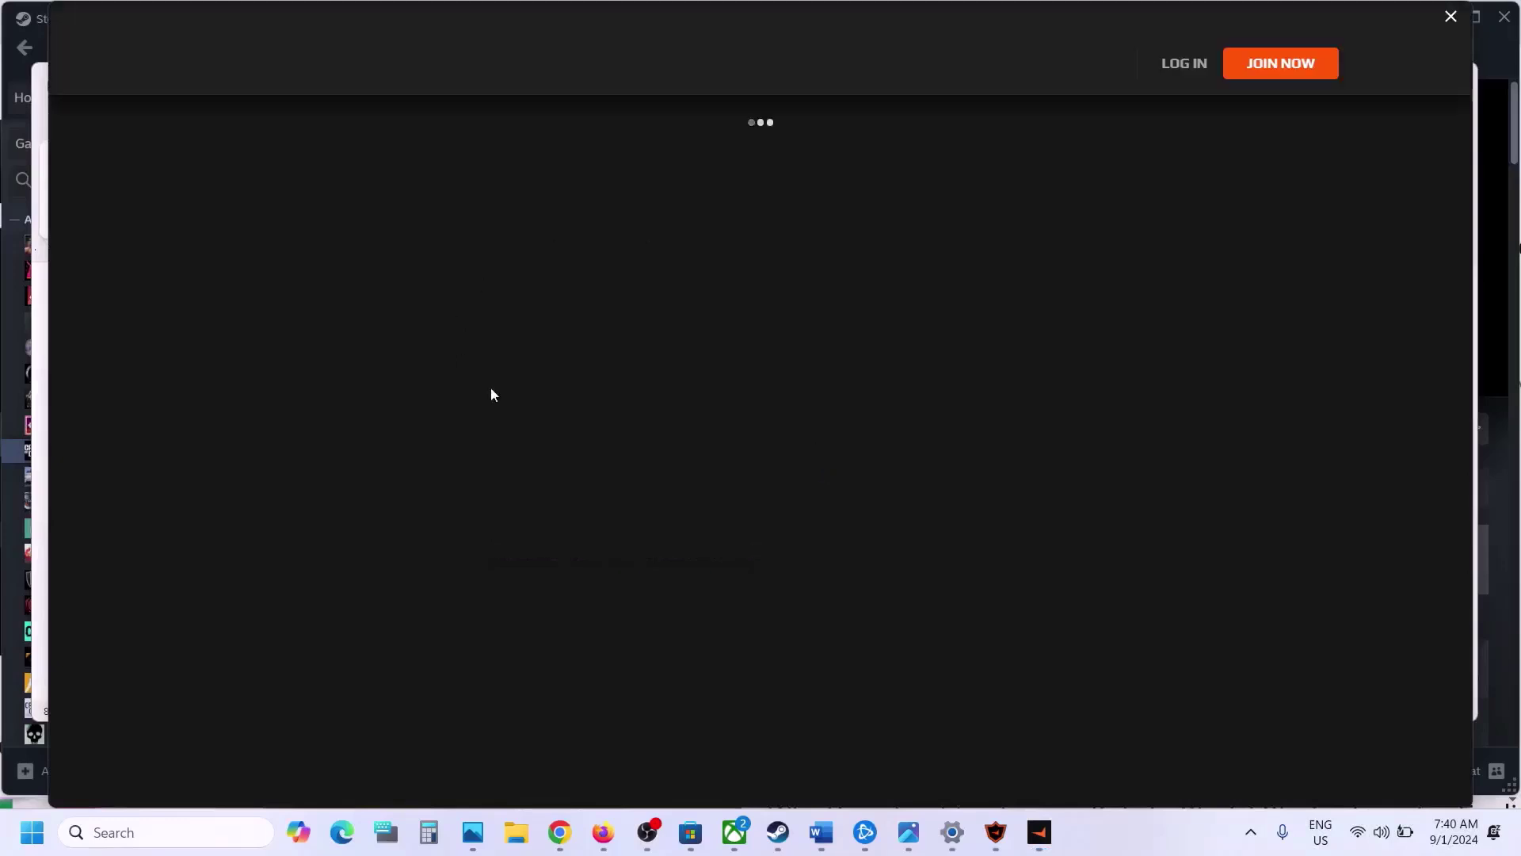
Open and close the Start power options, then acknowledge the FACEIT AC removed notice
{"action": "key", "text": "super"}
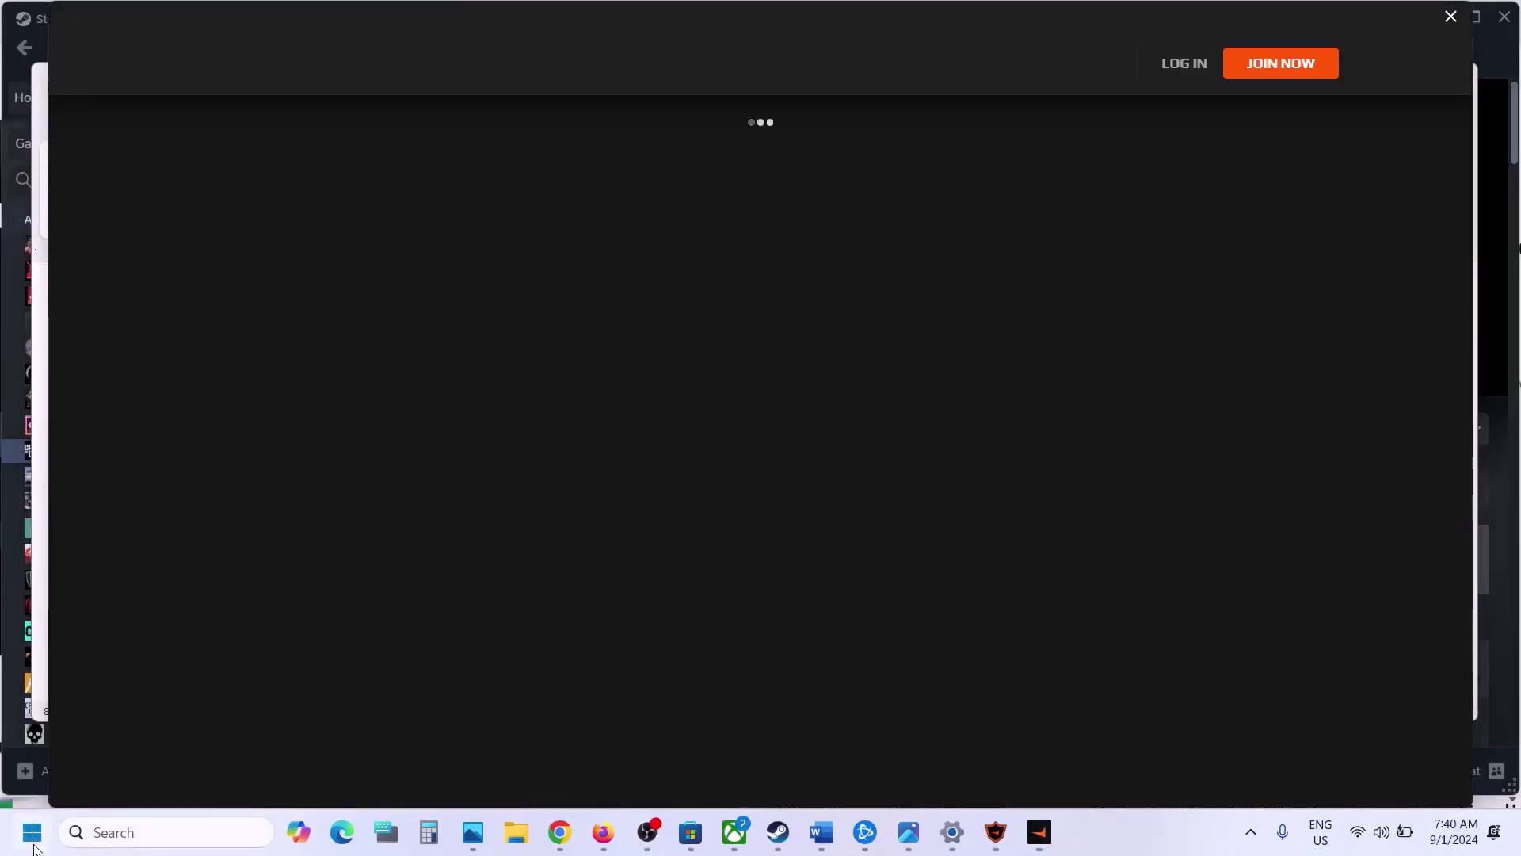
{"action": "left_click", "coordinate": [576, 763]}
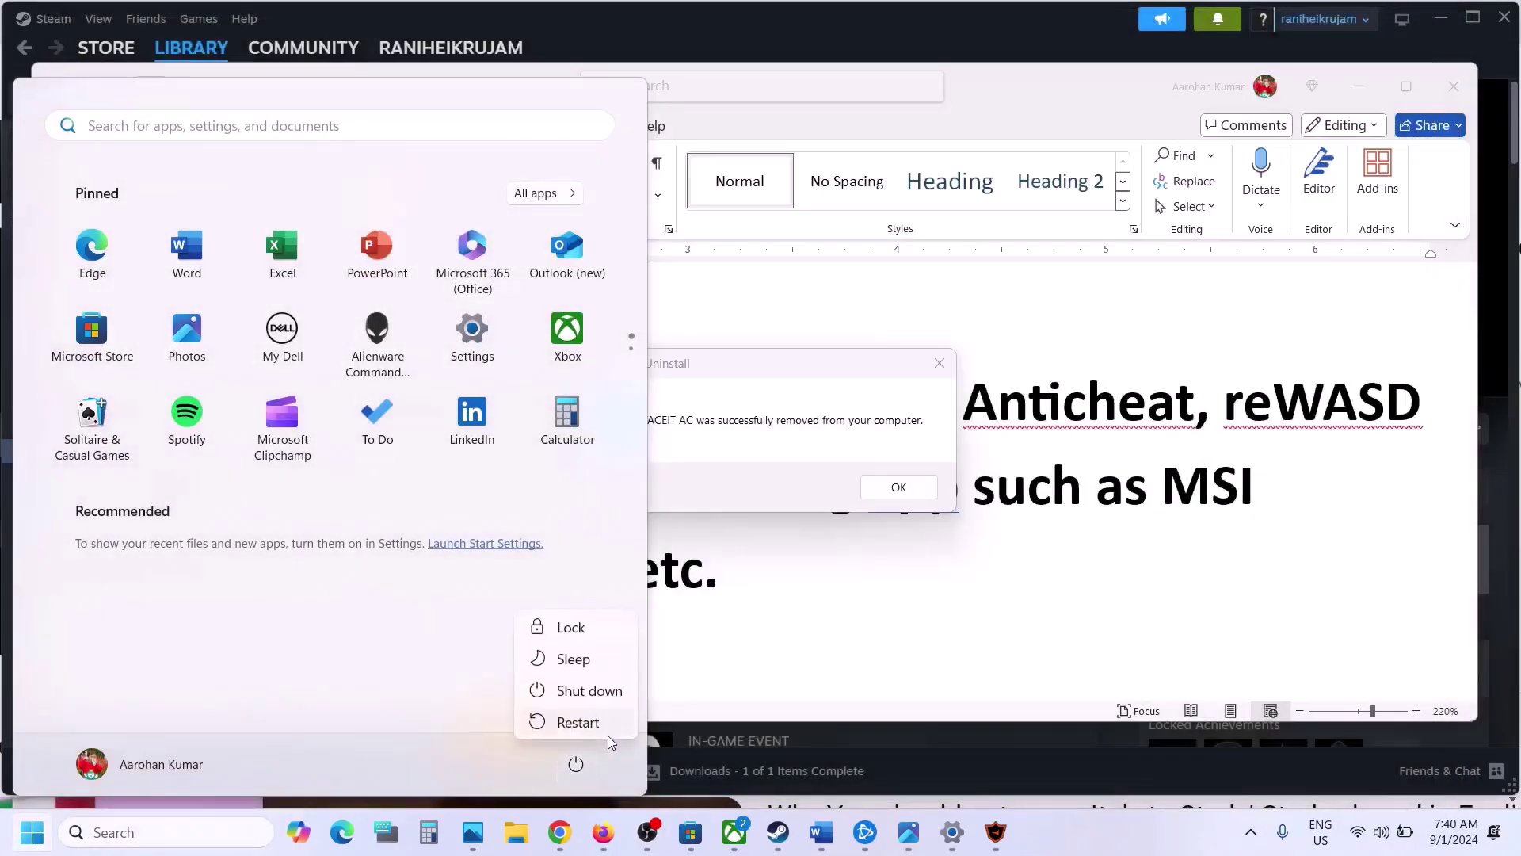
{"action": "key", "text": "Escape"}
{"action": "left_click", "coordinate": [892, 486]}
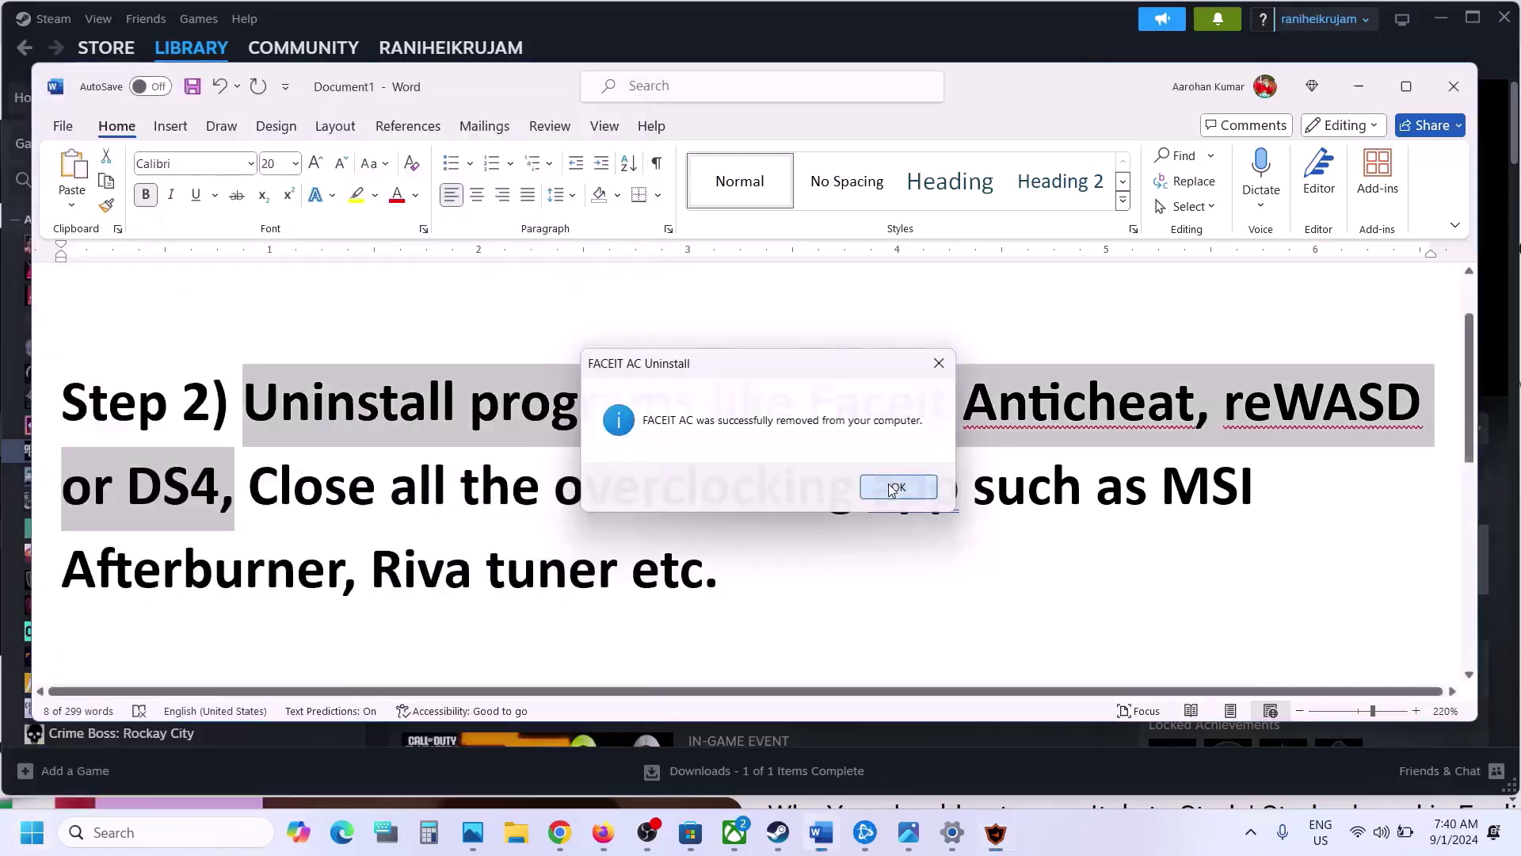
{"action": "left_click", "coordinate": [892, 487]}
In Word, select the Step 2 advice about closing overclocking apps, then scroll on
{"action": "left_click", "coordinate": [1226, 400]}
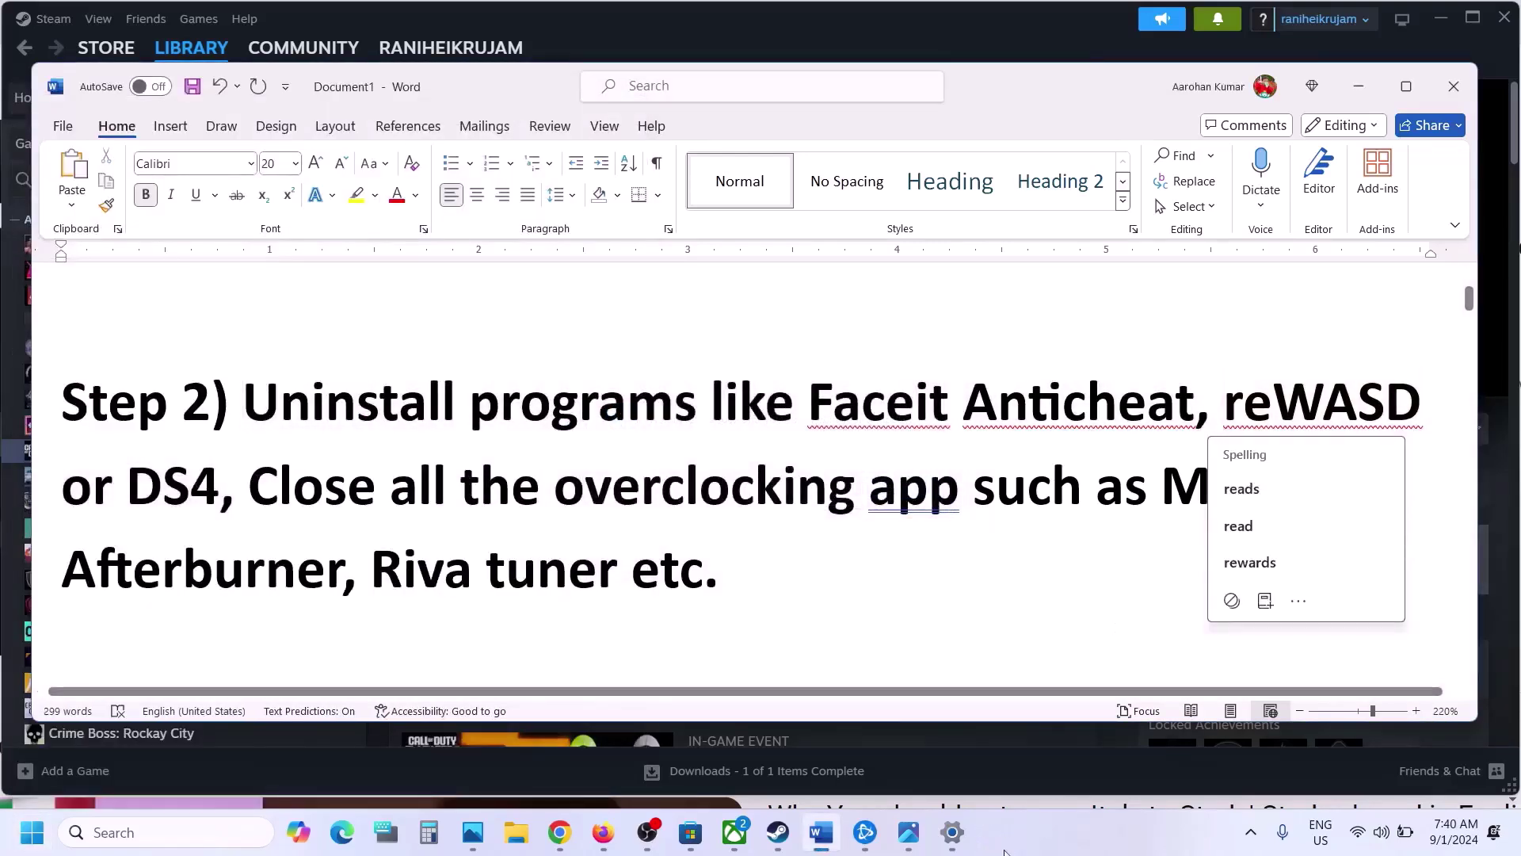
{"action": "left_click", "coordinate": [1027, 842]}
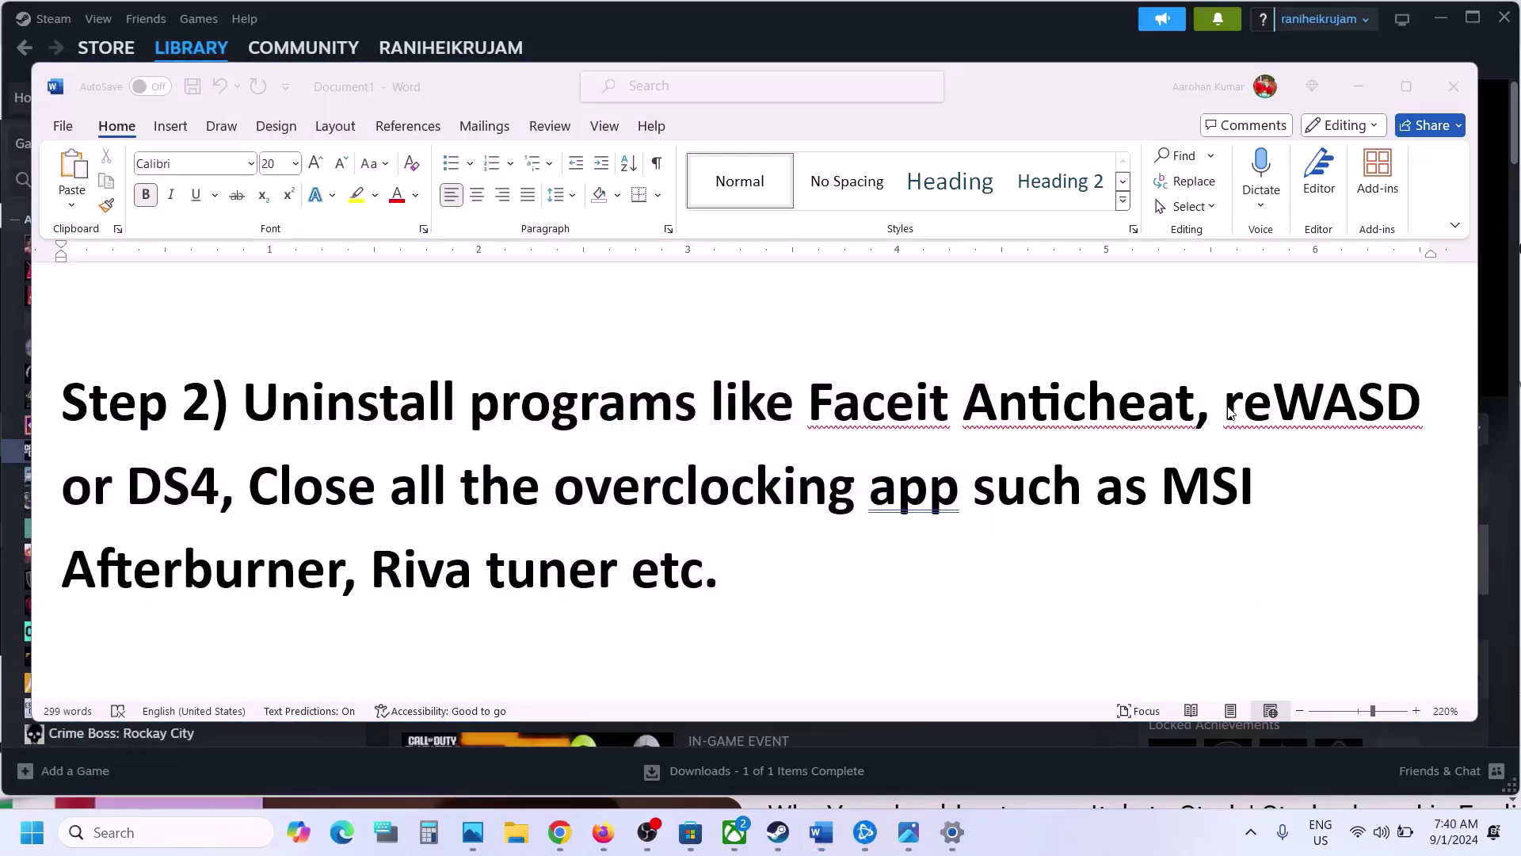
{"action": "left_click_drag", "start_coordinate": [1229, 412], "coordinate": [679, 570]}
{"action": "left_click", "coordinate": [245, 497]}
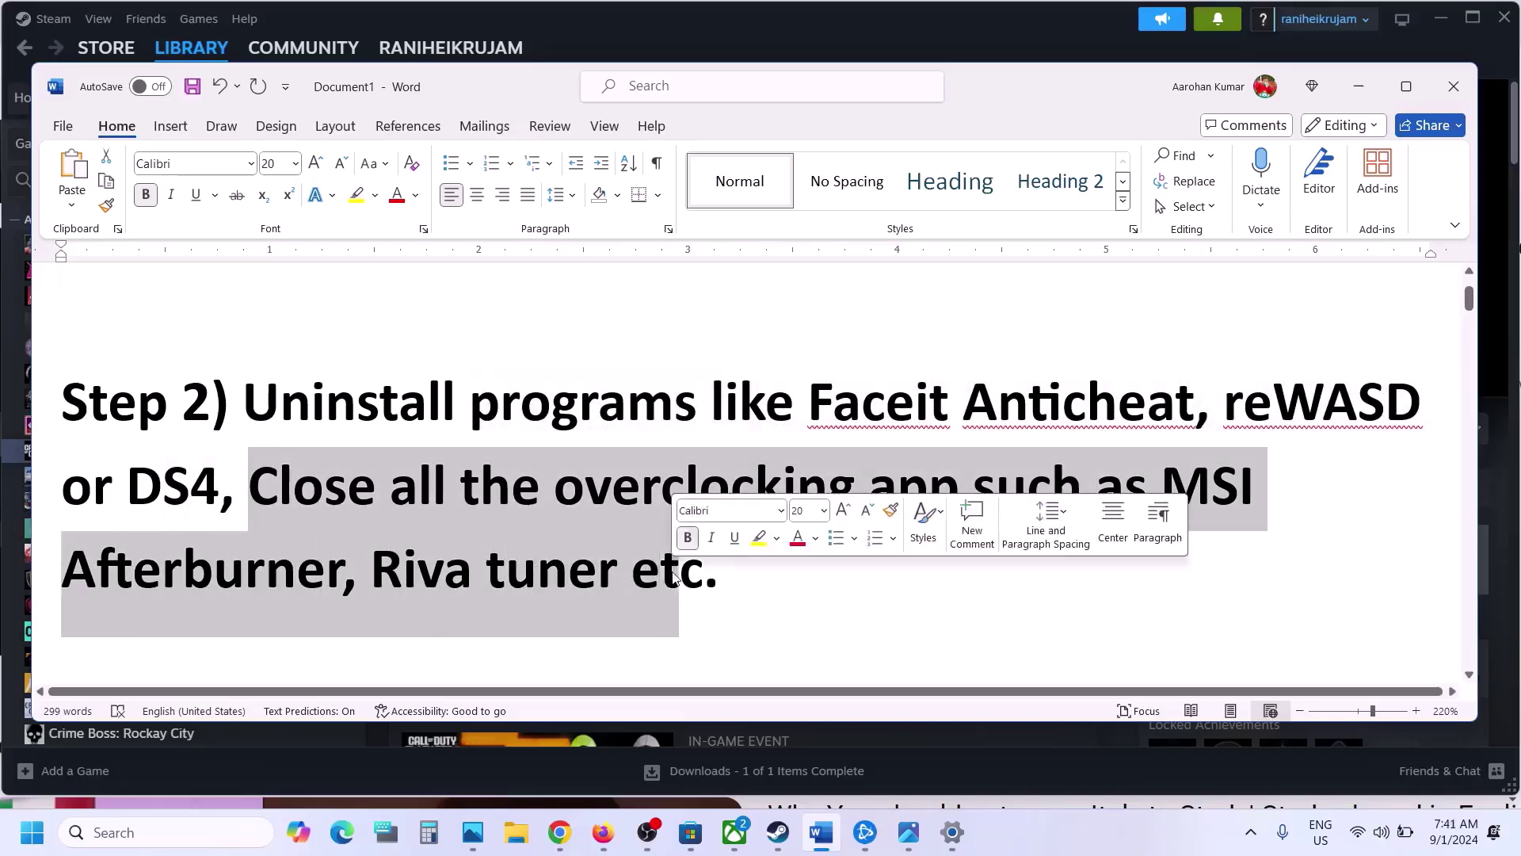
{"action": "left_click", "coordinate": [412, 495]}
{"action": "left_click_drag", "start_coordinate": [366, 503], "coordinate": [1159, 486]}
{"action": "left_click", "coordinate": [569, 570]}
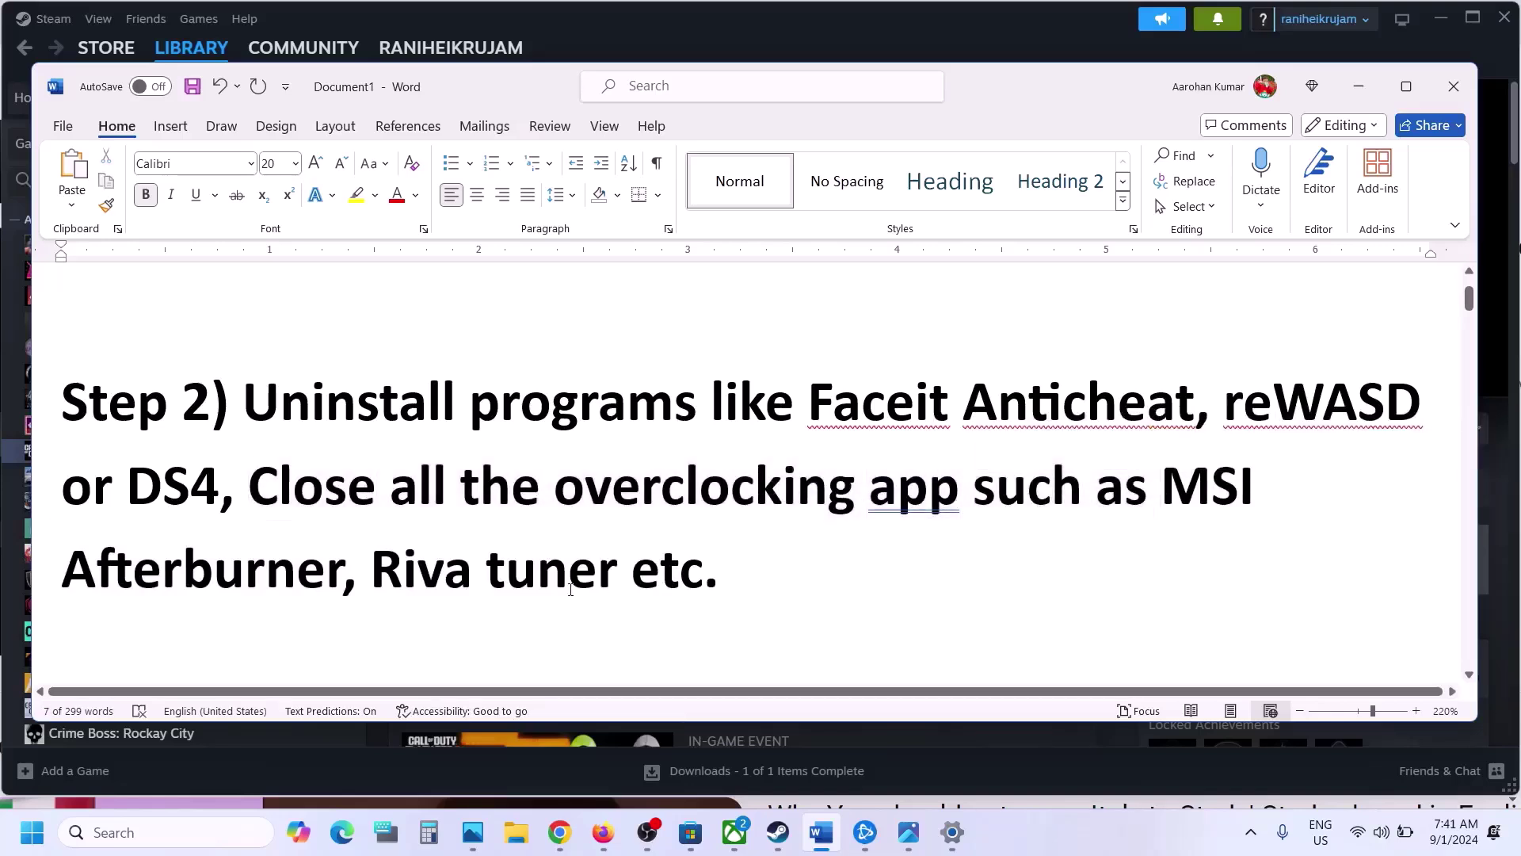
{"action": "scroll", "coordinate": [570, 589], "scroll_direction": "down", "scroll_amount": 2}
Highlight the Step 3 Game Pass advice and open its YouTube video link
{"action": "scroll", "coordinate": [570, 589], "scroll_direction": "down", "scroll_amount": 2}
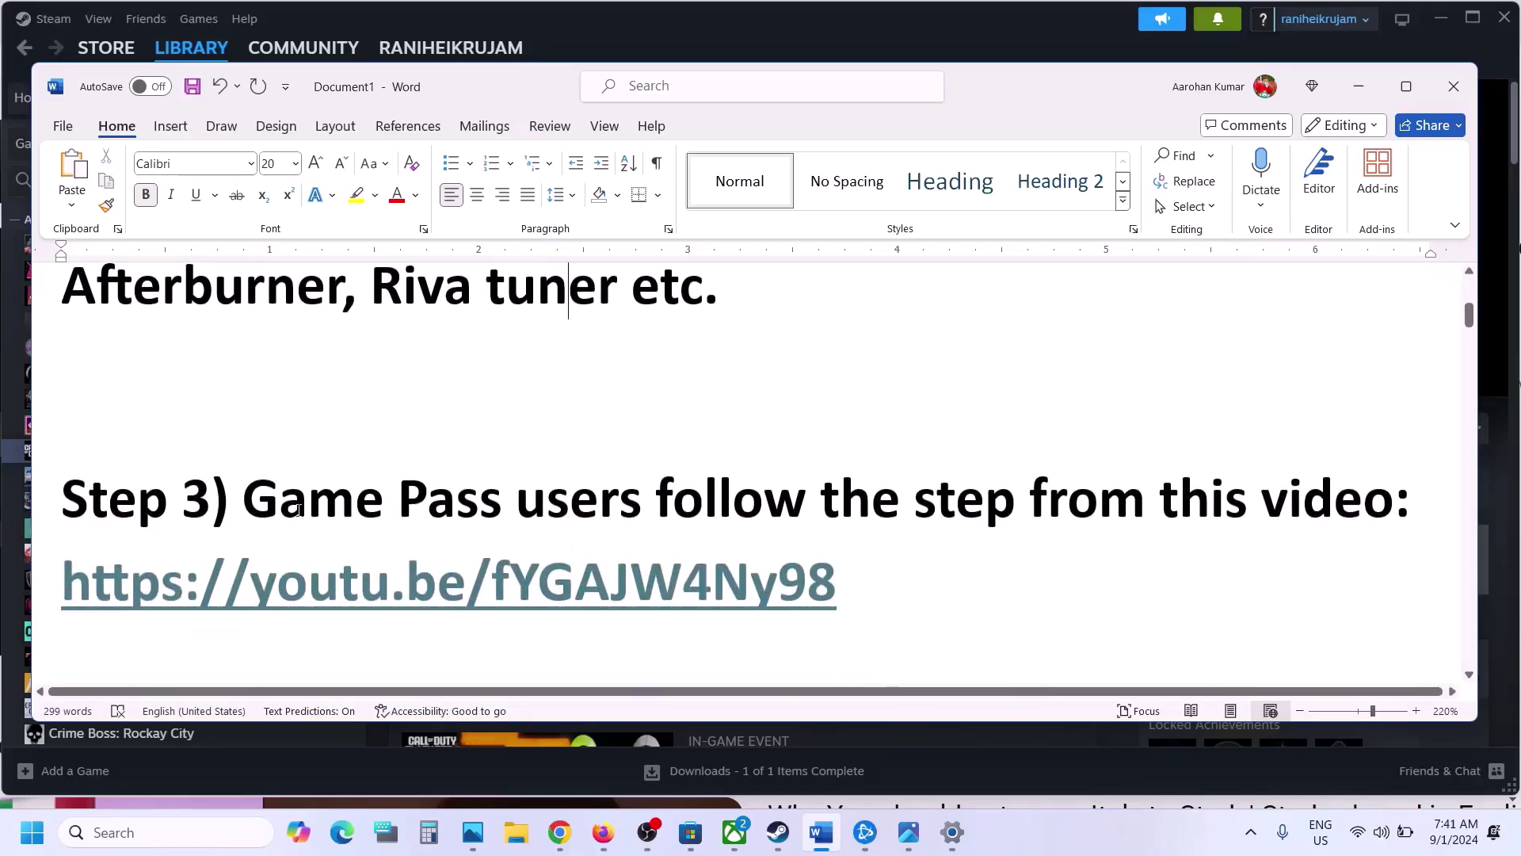
{"action": "left_click_drag", "start_coordinate": [298, 511], "coordinate": [1001, 503]}
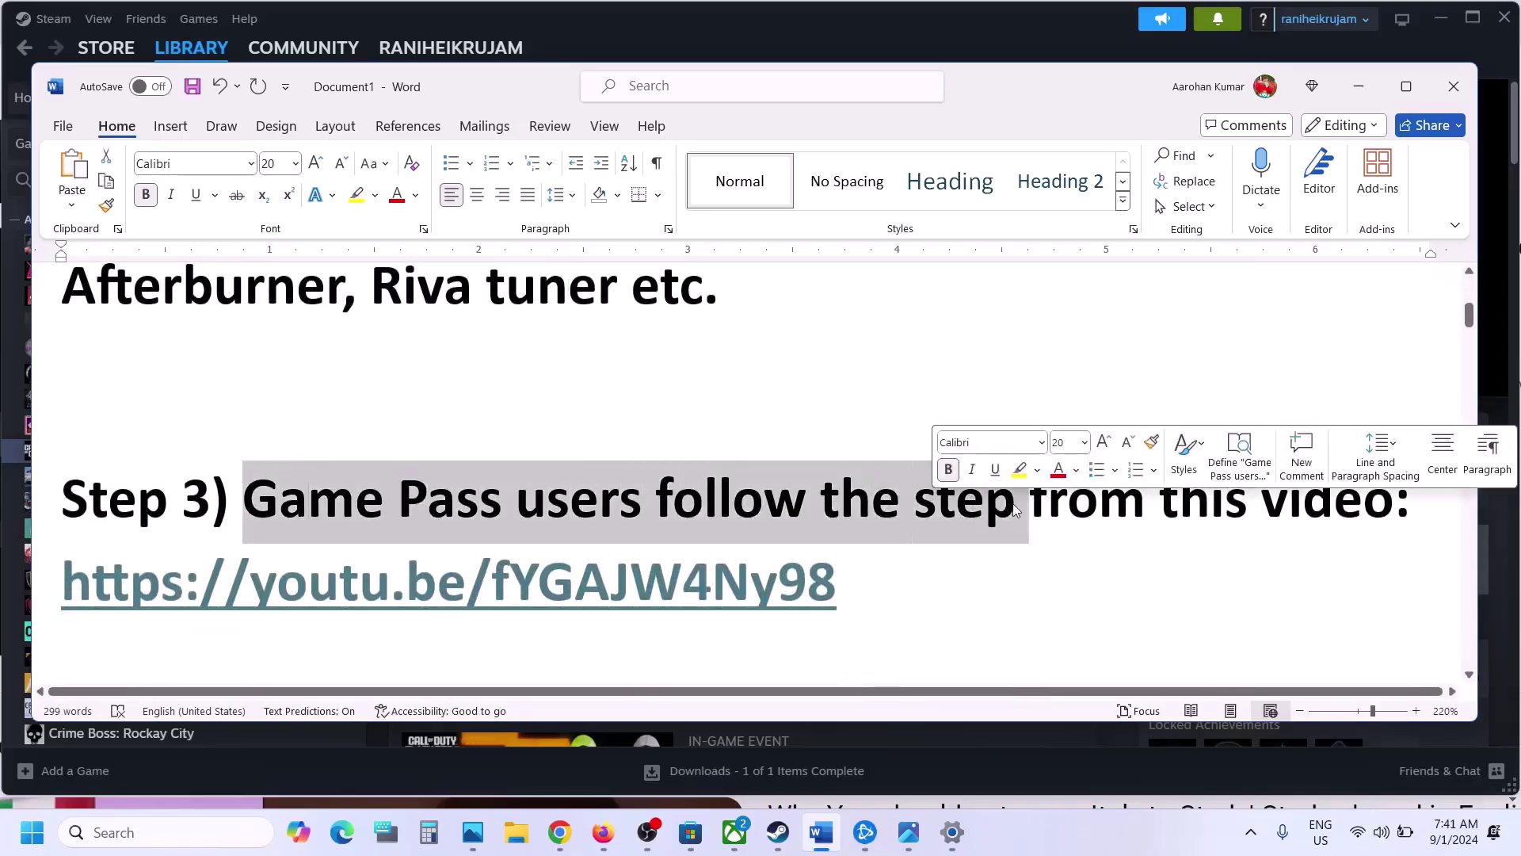
{"action": "triple_click", "coordinate": [893, 566]}
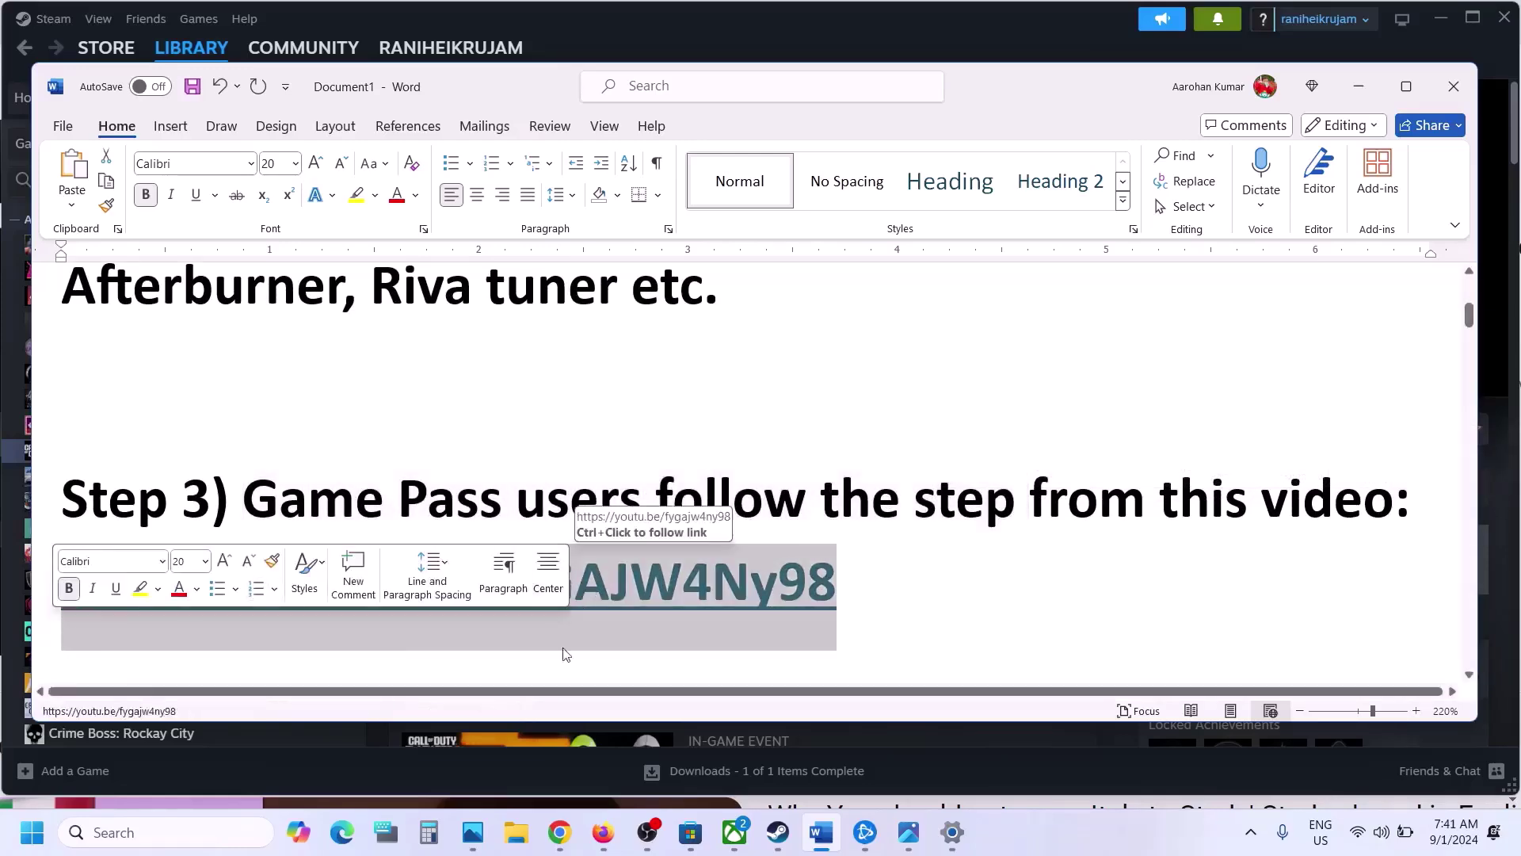
{"action": "left_click", "coordinate": [705, 585], "text": "ctrl"}
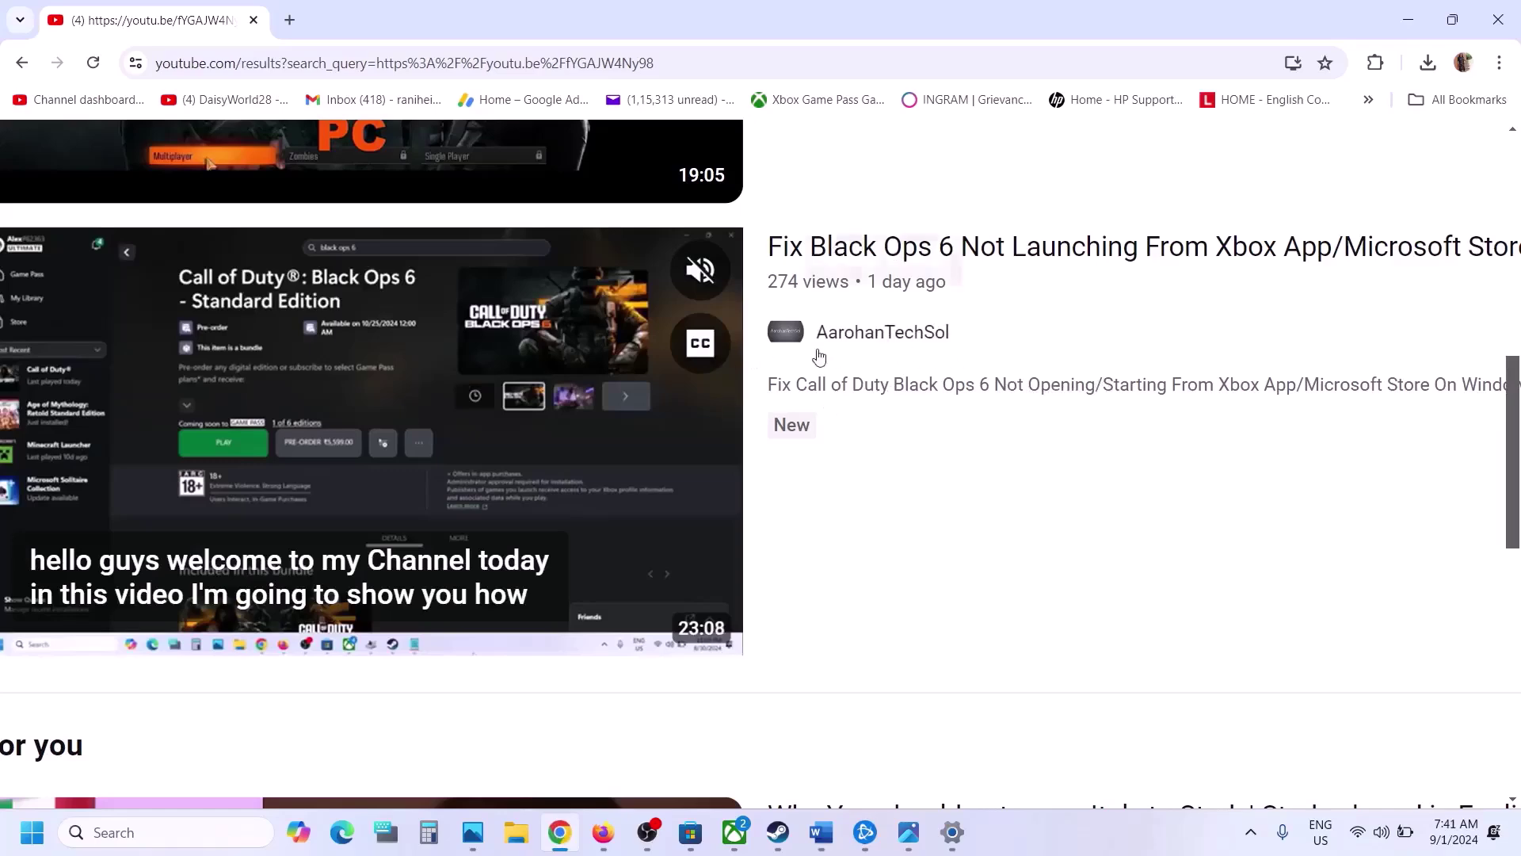
Back in Word, highlight the Step 4 Verify/Repair game files heading, then switch to Steam
{"action": "left_click", "coordinate": [1408, 19]}
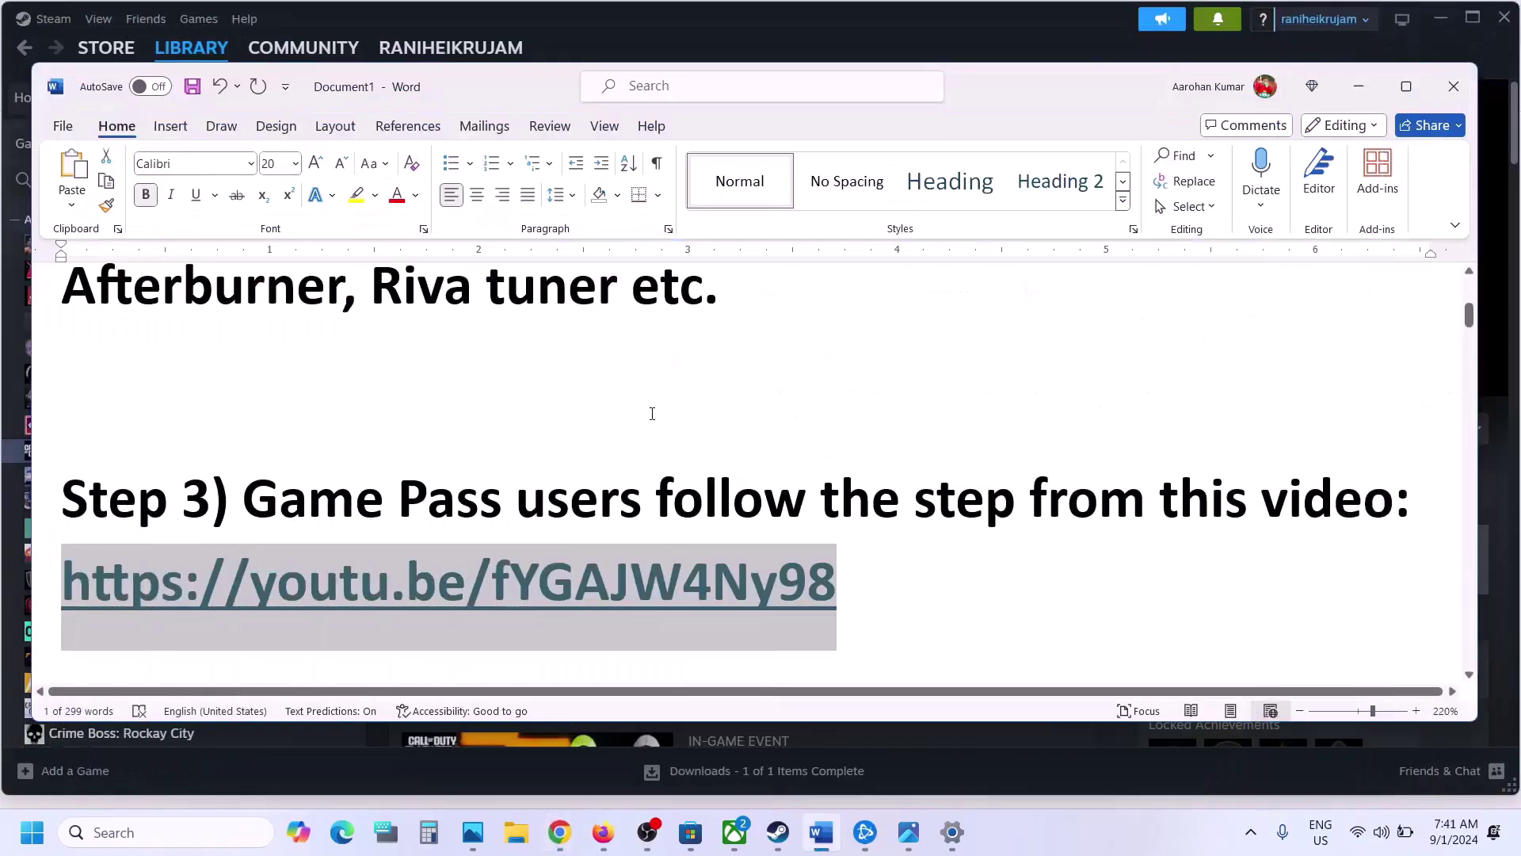
{"action": "left_click", "coordinate": [735, 830]}
{"action": "left_click", "coordinate": [735, 831]}
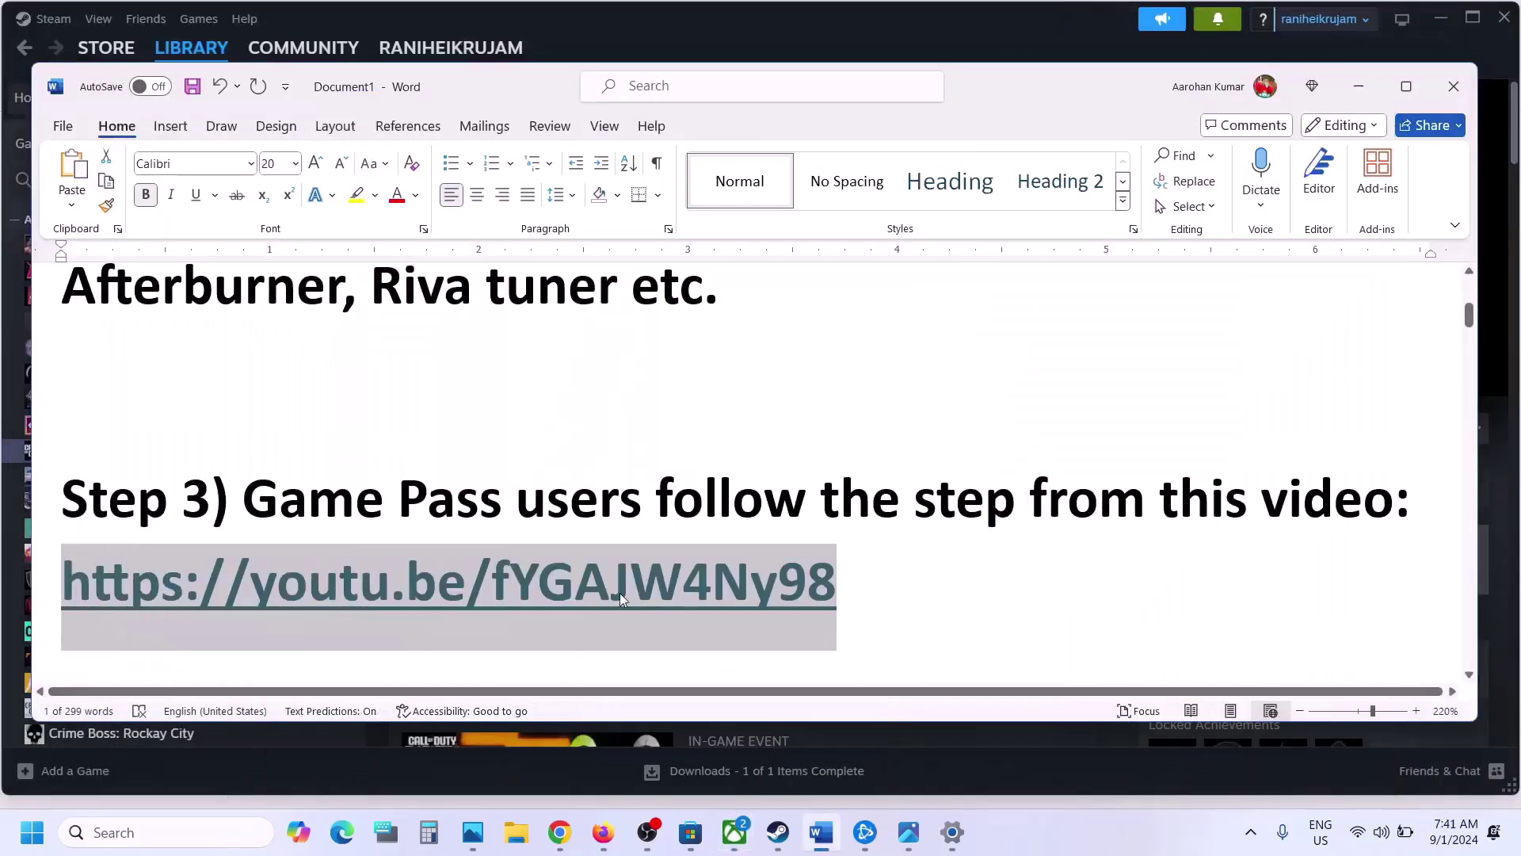
{"action": "scroll", "coordinate": [620, 590], "scroll_direction": "down", "scroll_amount": 3}
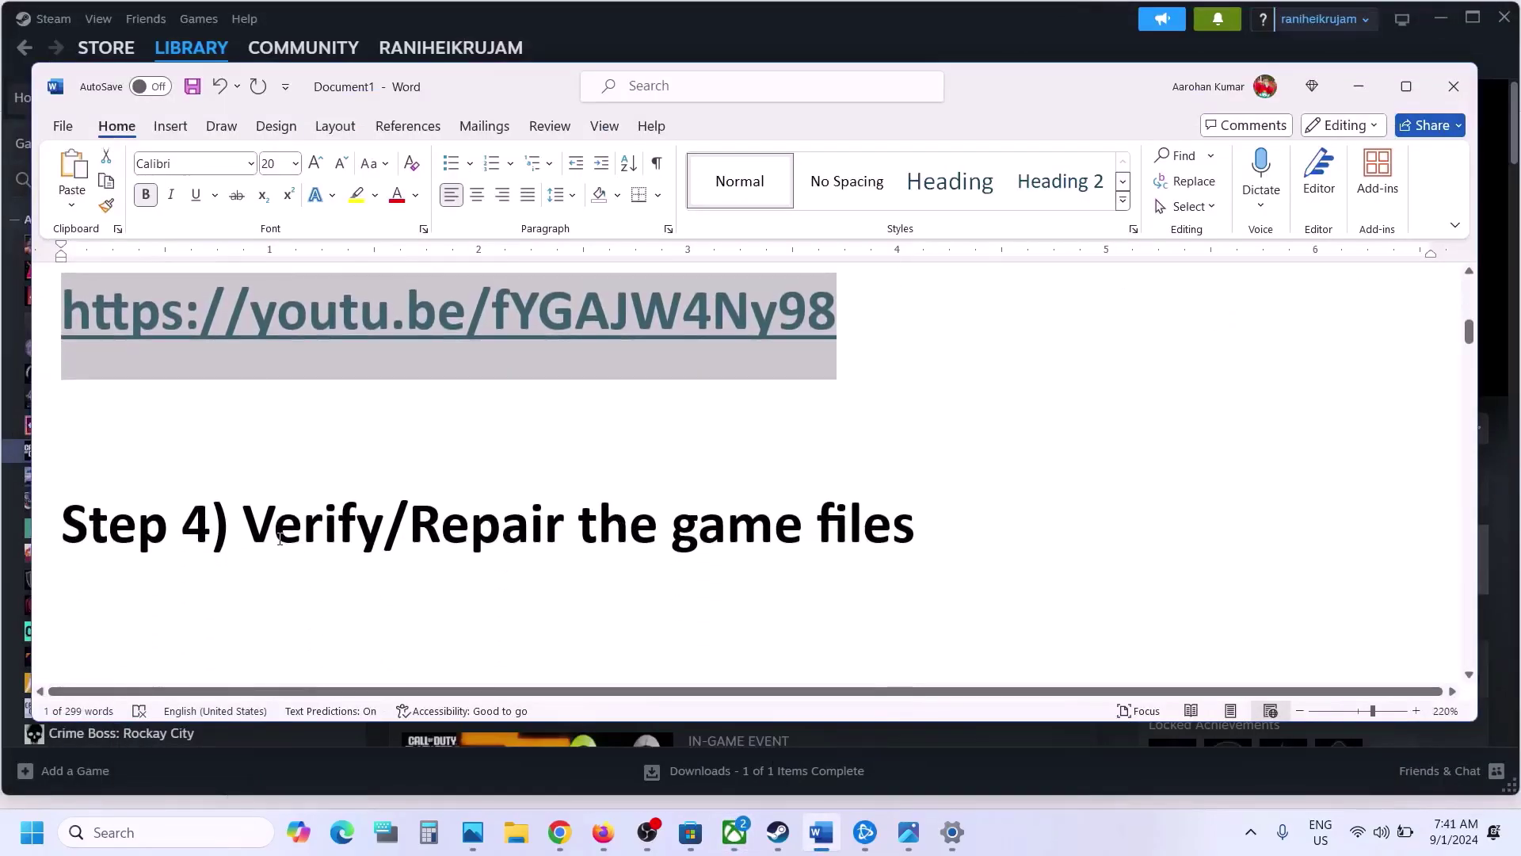
{"action": "left_click_drag", "start_coordinate": [280, 539], "coordinate": [808, 543]}
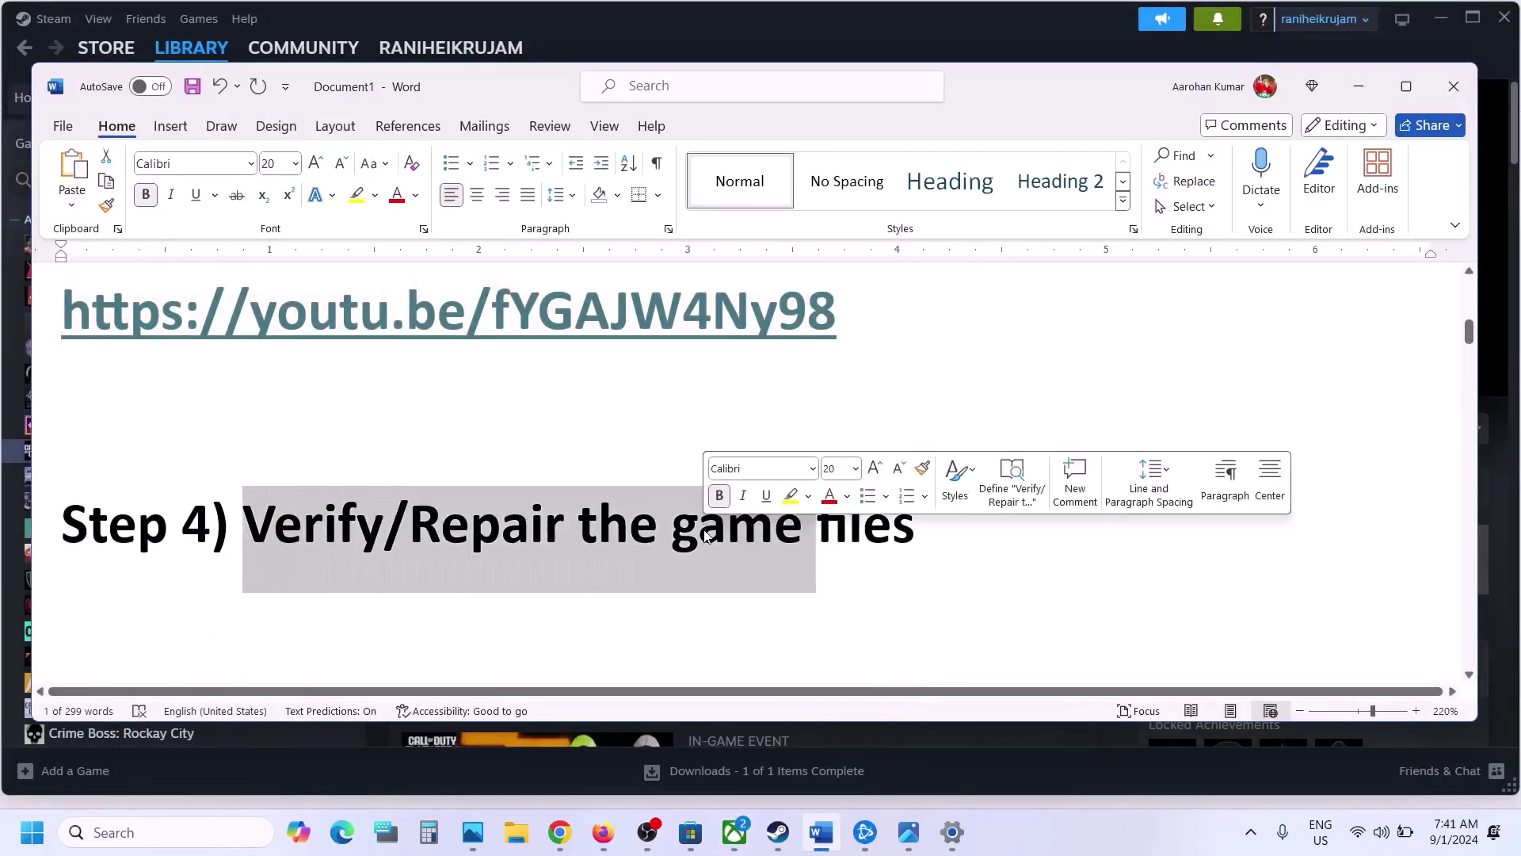
{"action": "left_click", "coordinate": [781, 841]}
View Call of Duty's Installed Files properties, close them, and switch to Battle.net
{"action": "right_click", "coordinate": [207, 460]}
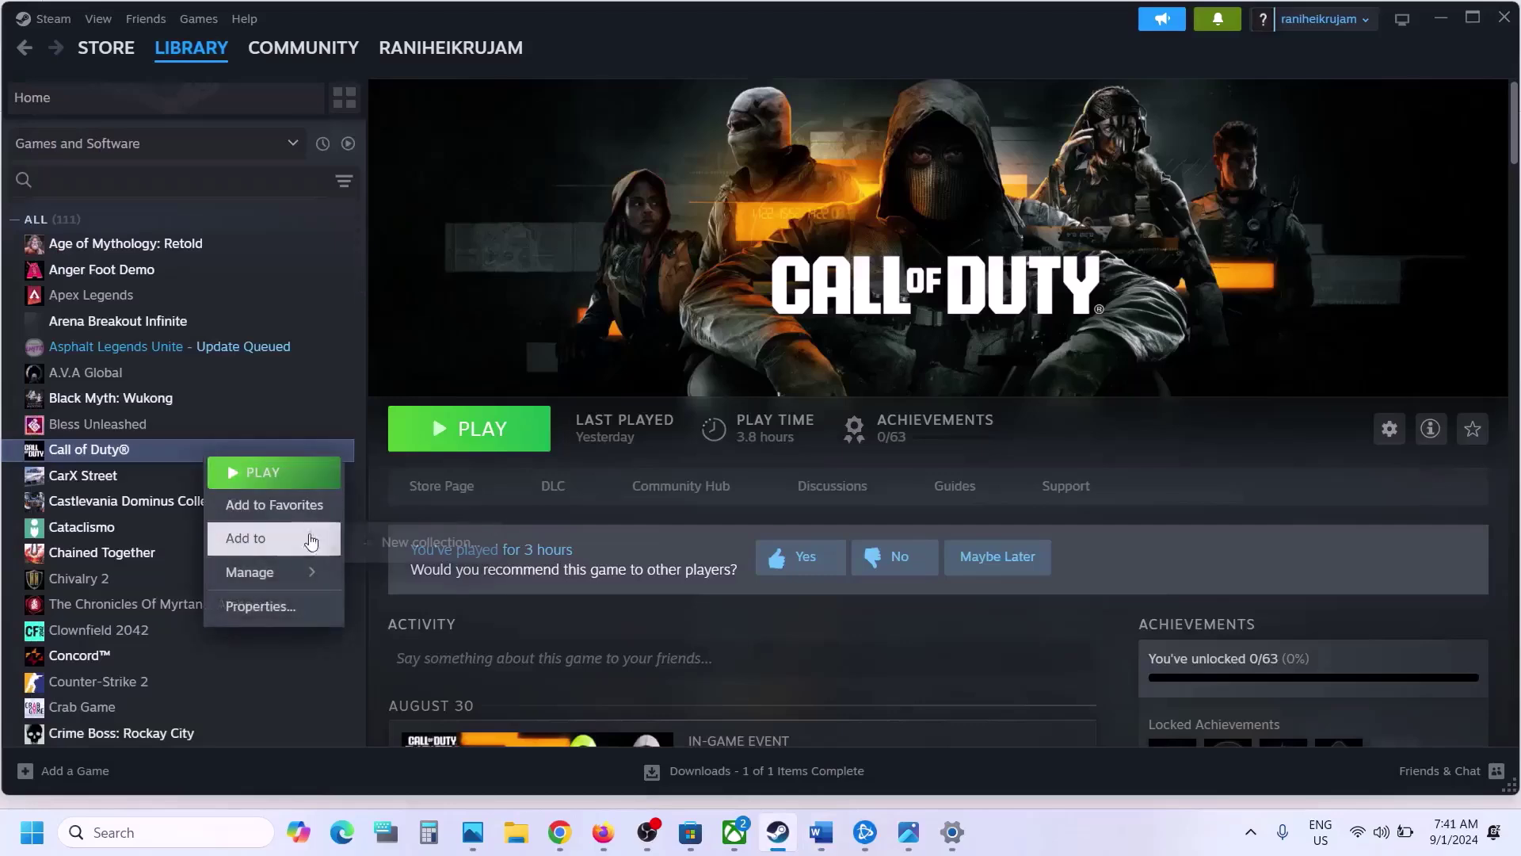
{"action": "left_click", "coordinate": [262, 605]}
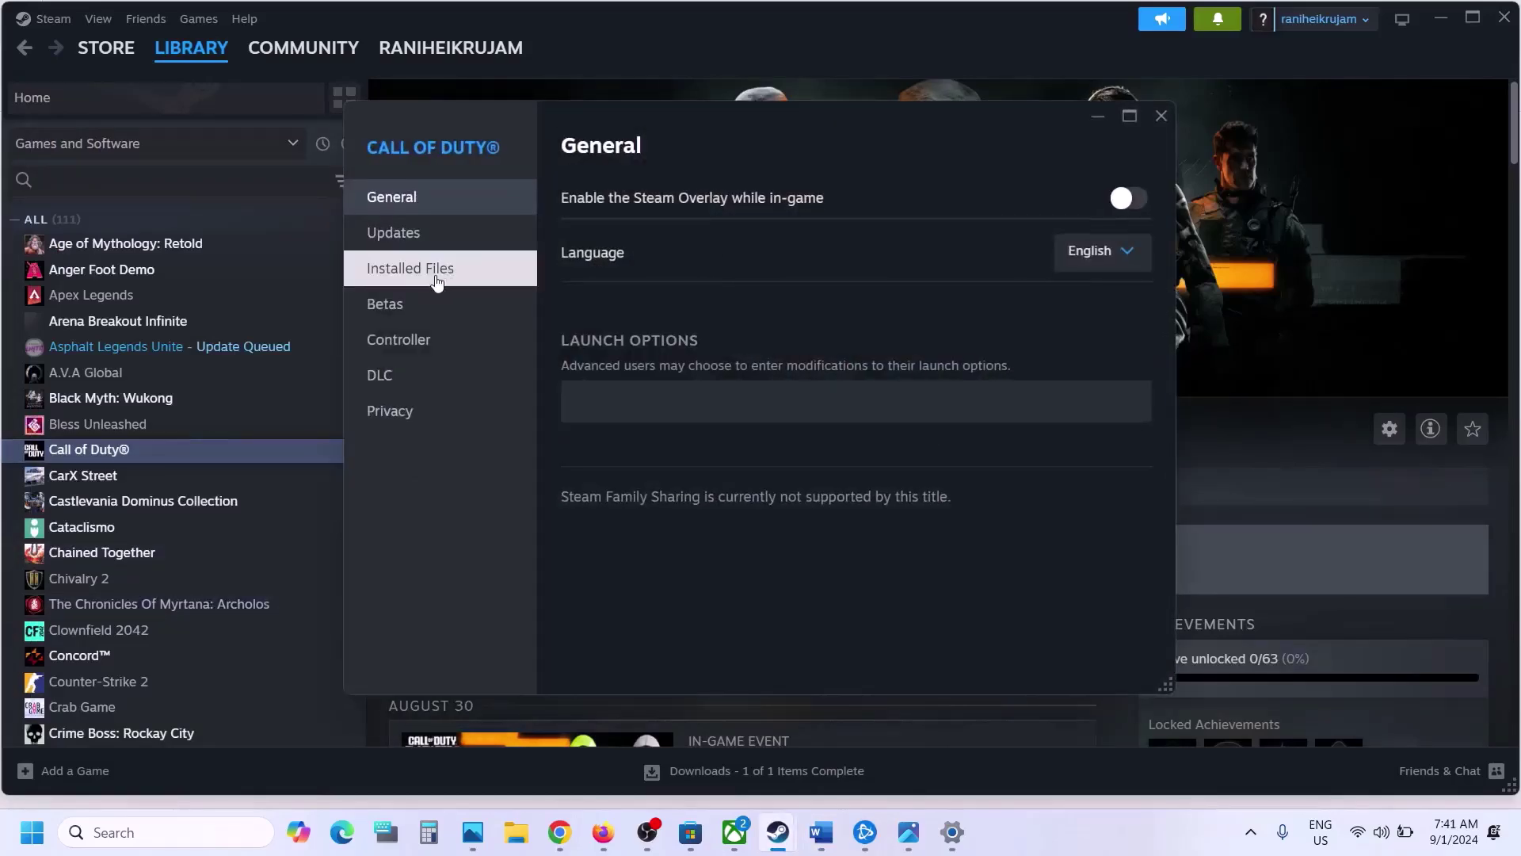
{"action": "left_click", "coordinate": [450, 274]}
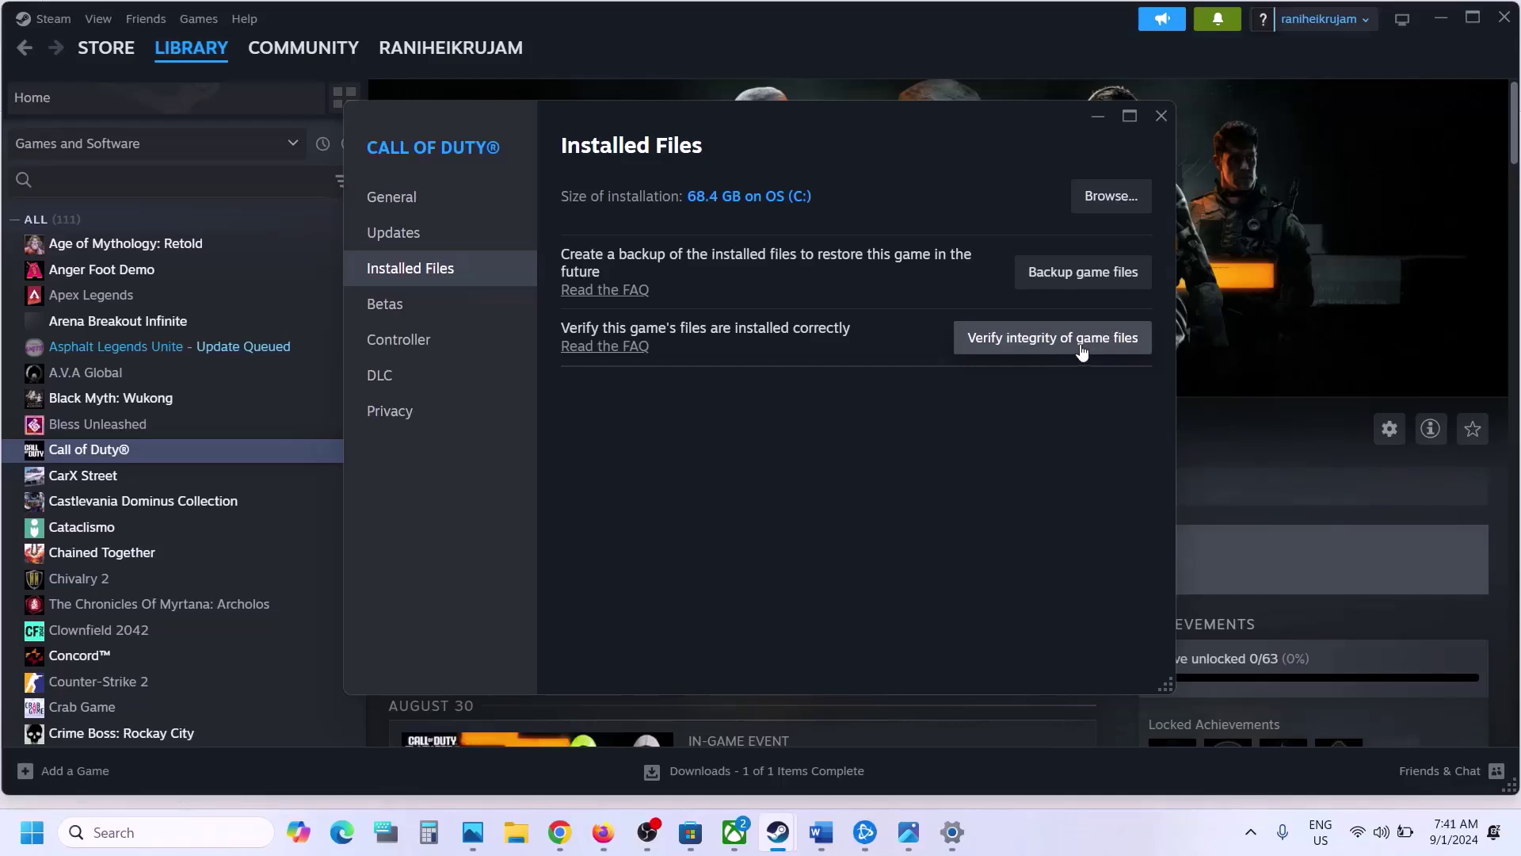
{"action": "left_click", "coordinate": [1158, 119]}
{"action": "left_click", "coordinate": [865, 832]}
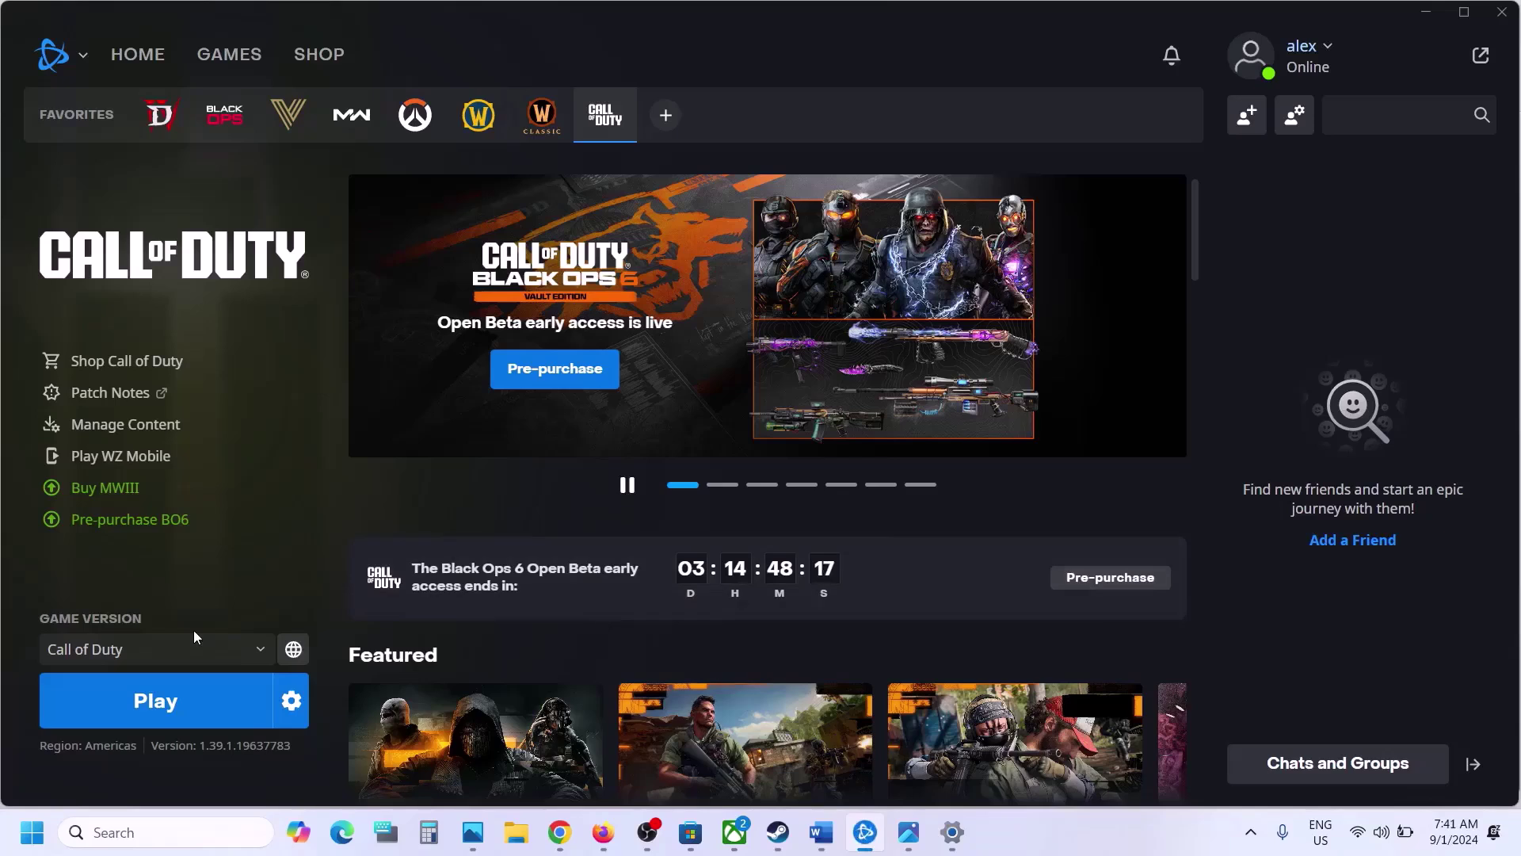
{"action": "left_click", "coordinate": [291, 700]}
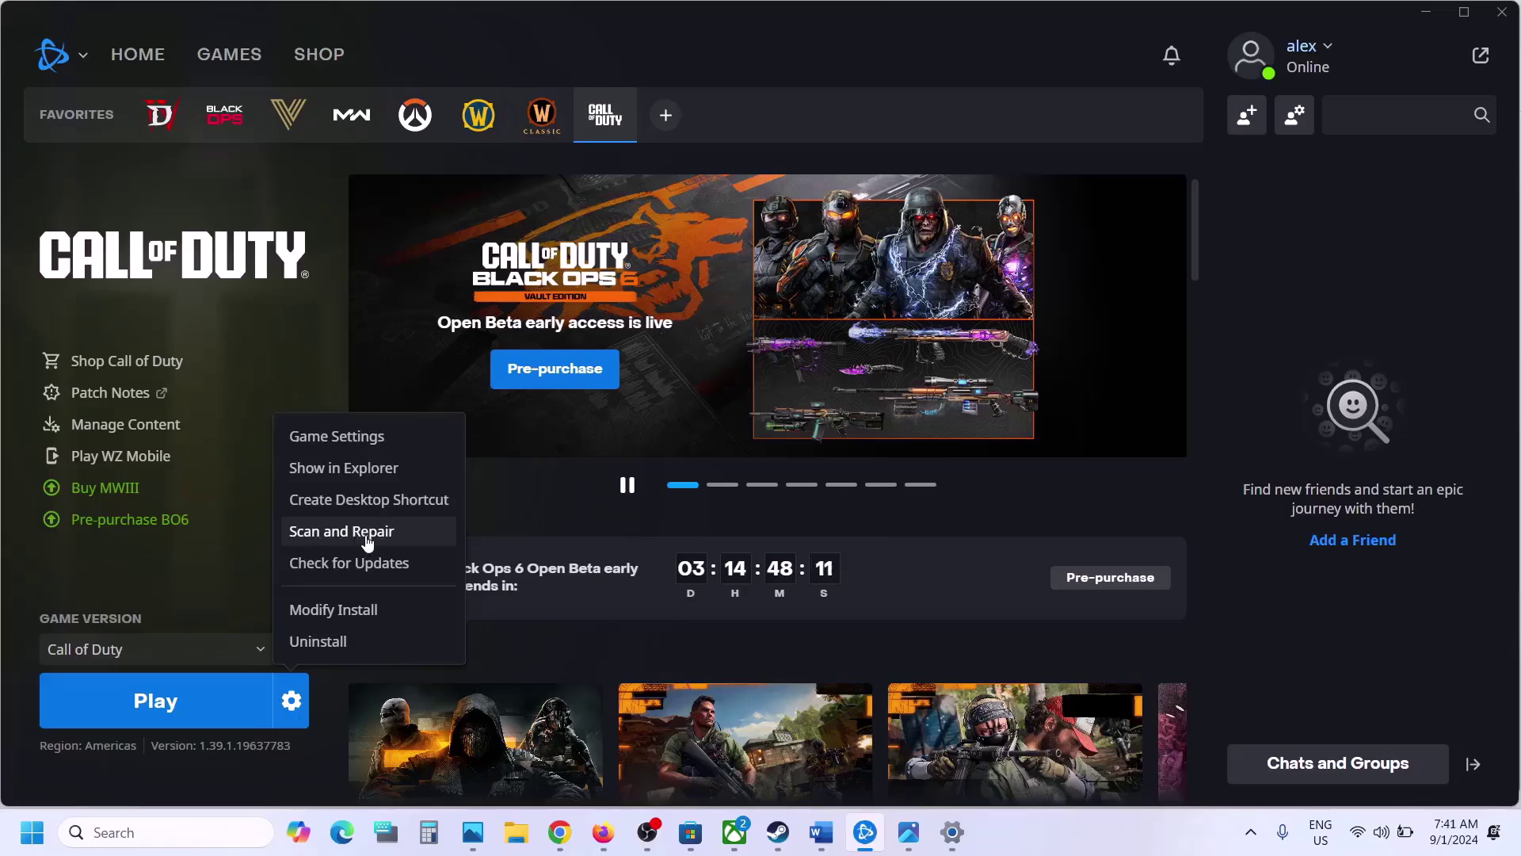
{"action": "left_click", "coordinate": [821, 832]}
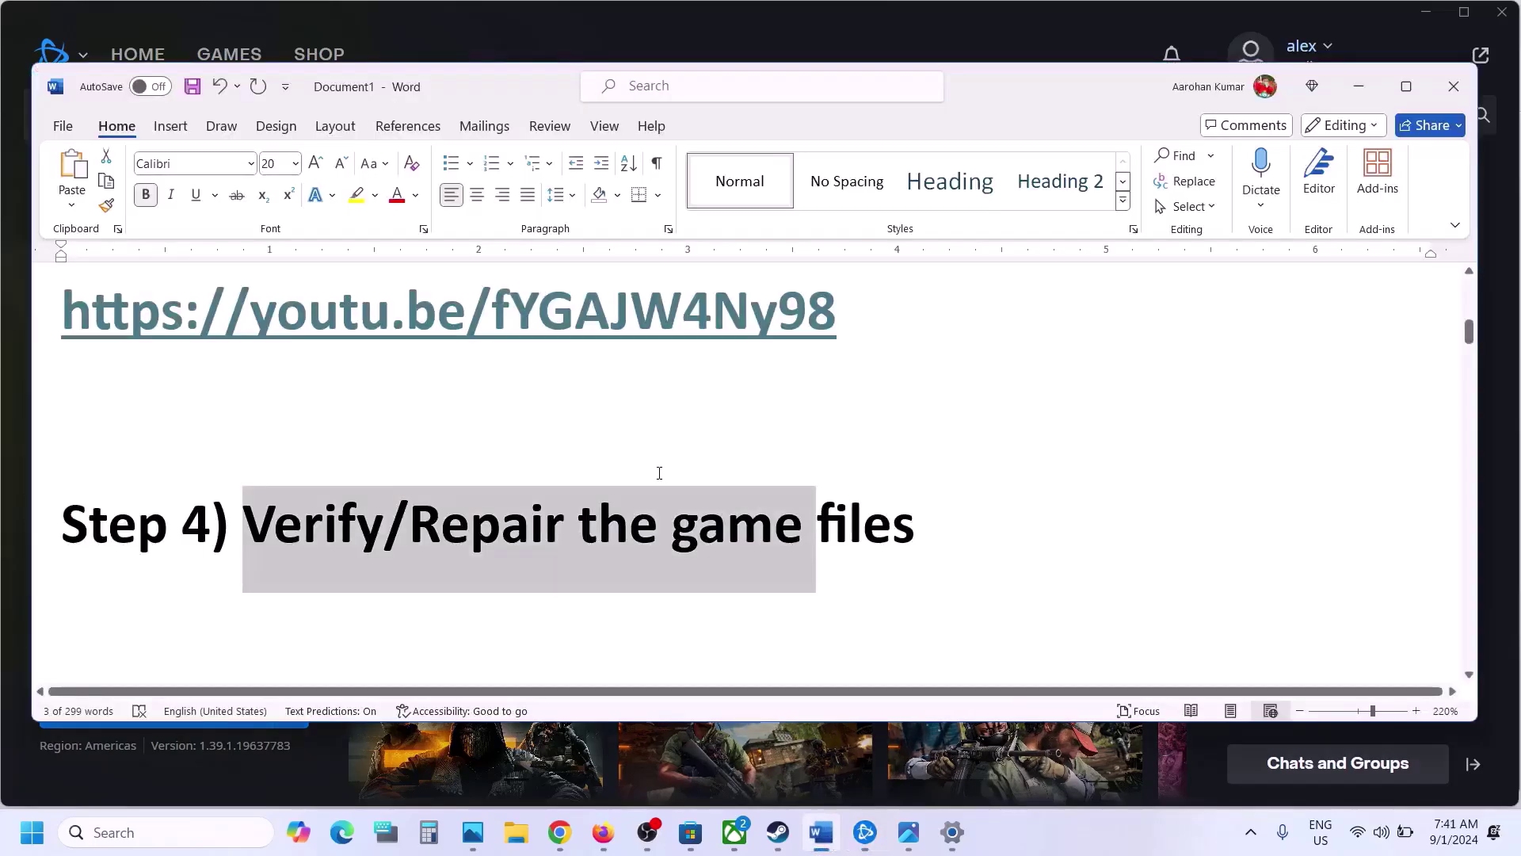
{"action": "scroll", "coordinate": [659, 473], "scroll_direction": "down", "scroll_amount": 5}
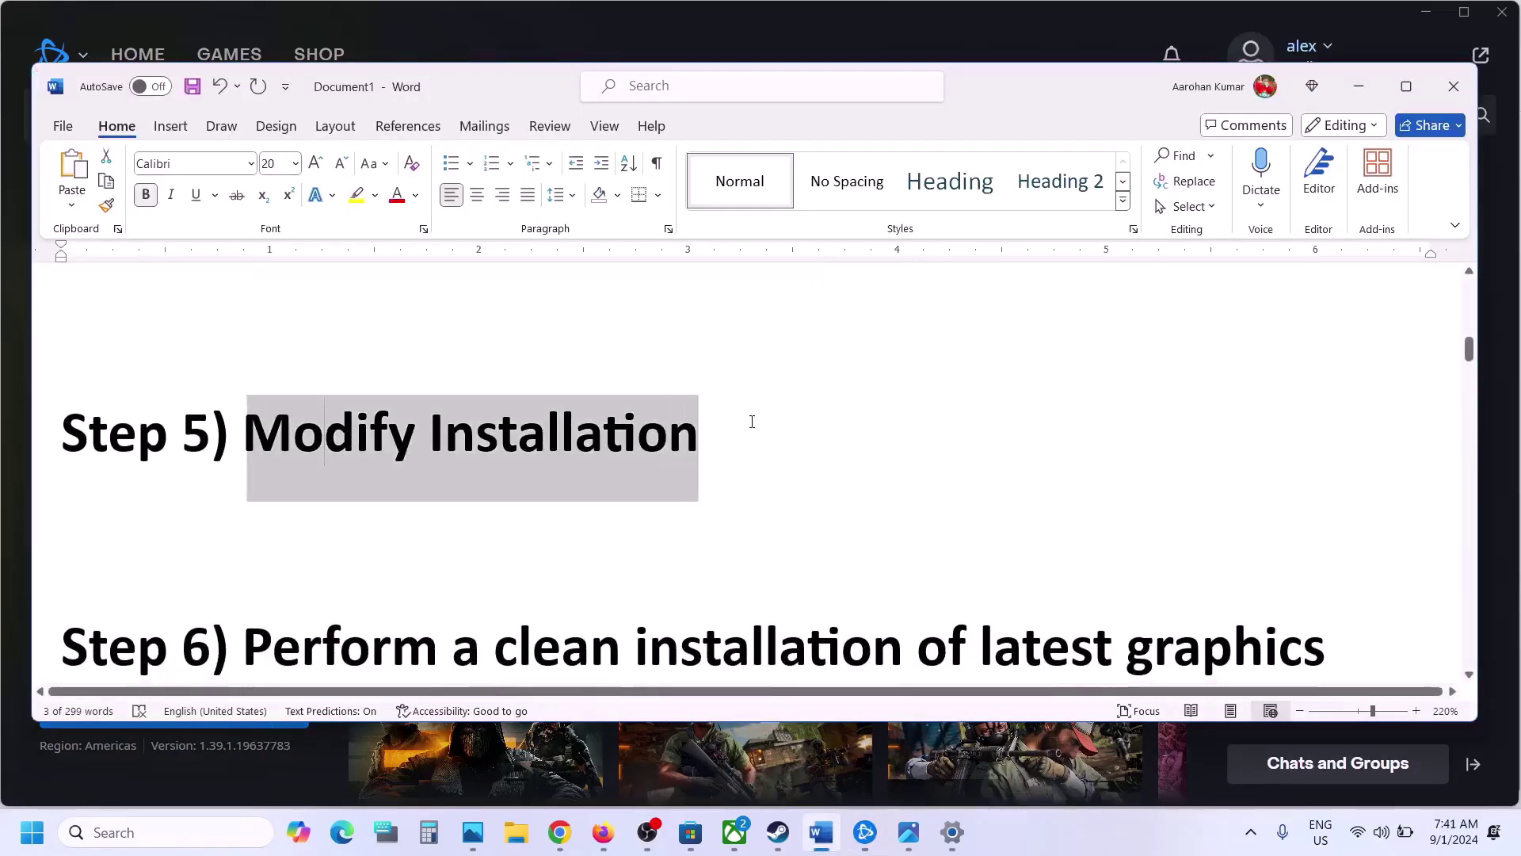
{"action": "left_click", "coordinate": [820, 832]}
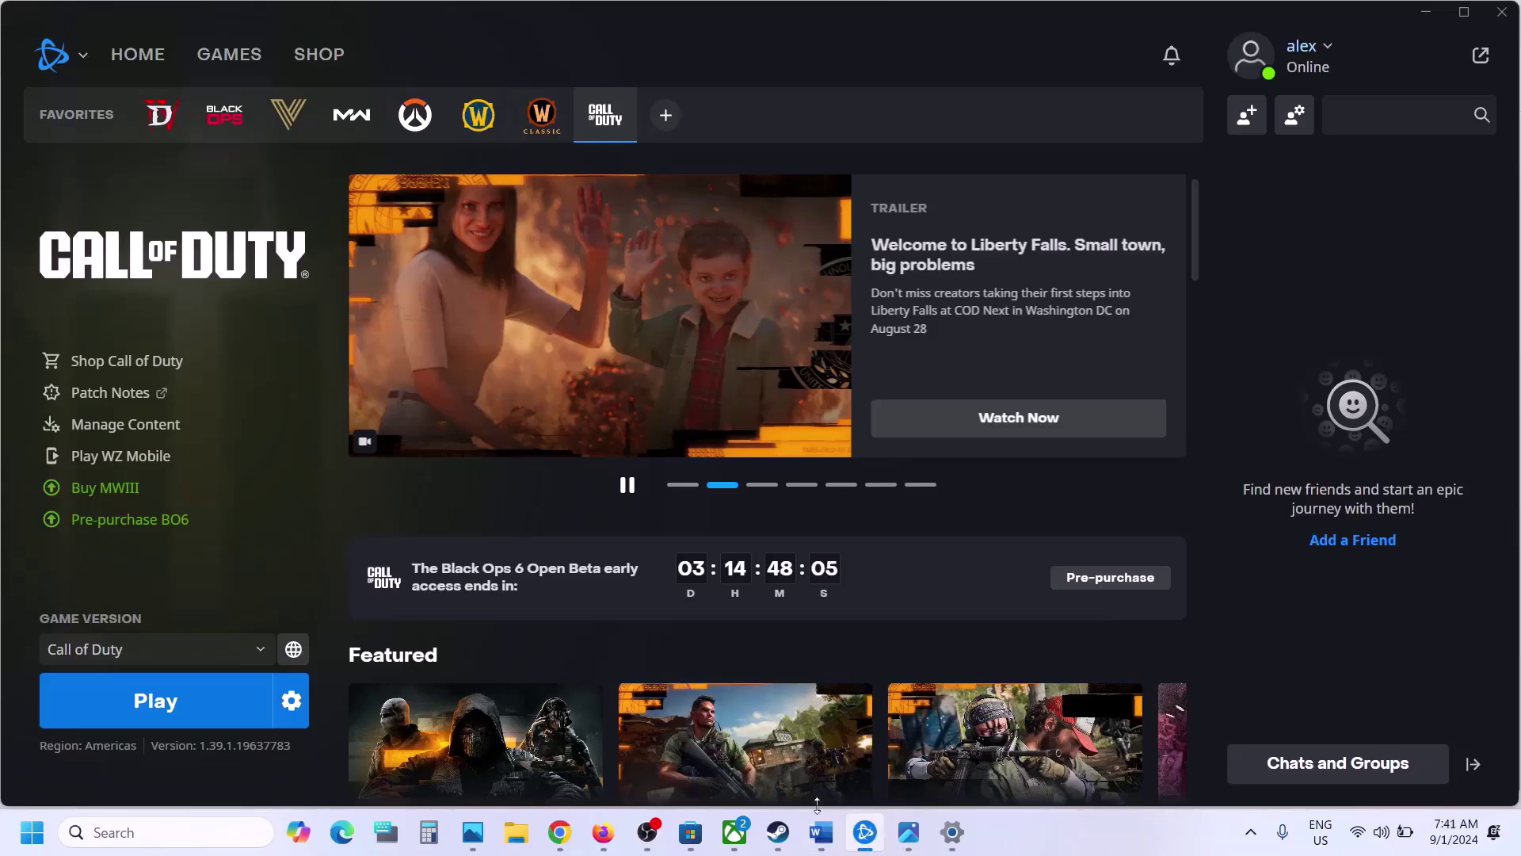
Check Call of Duty's DLC list shows the four Black Ops 6 items installed, then close it
{"action": "left_click", "coordinate": [794, 832]}
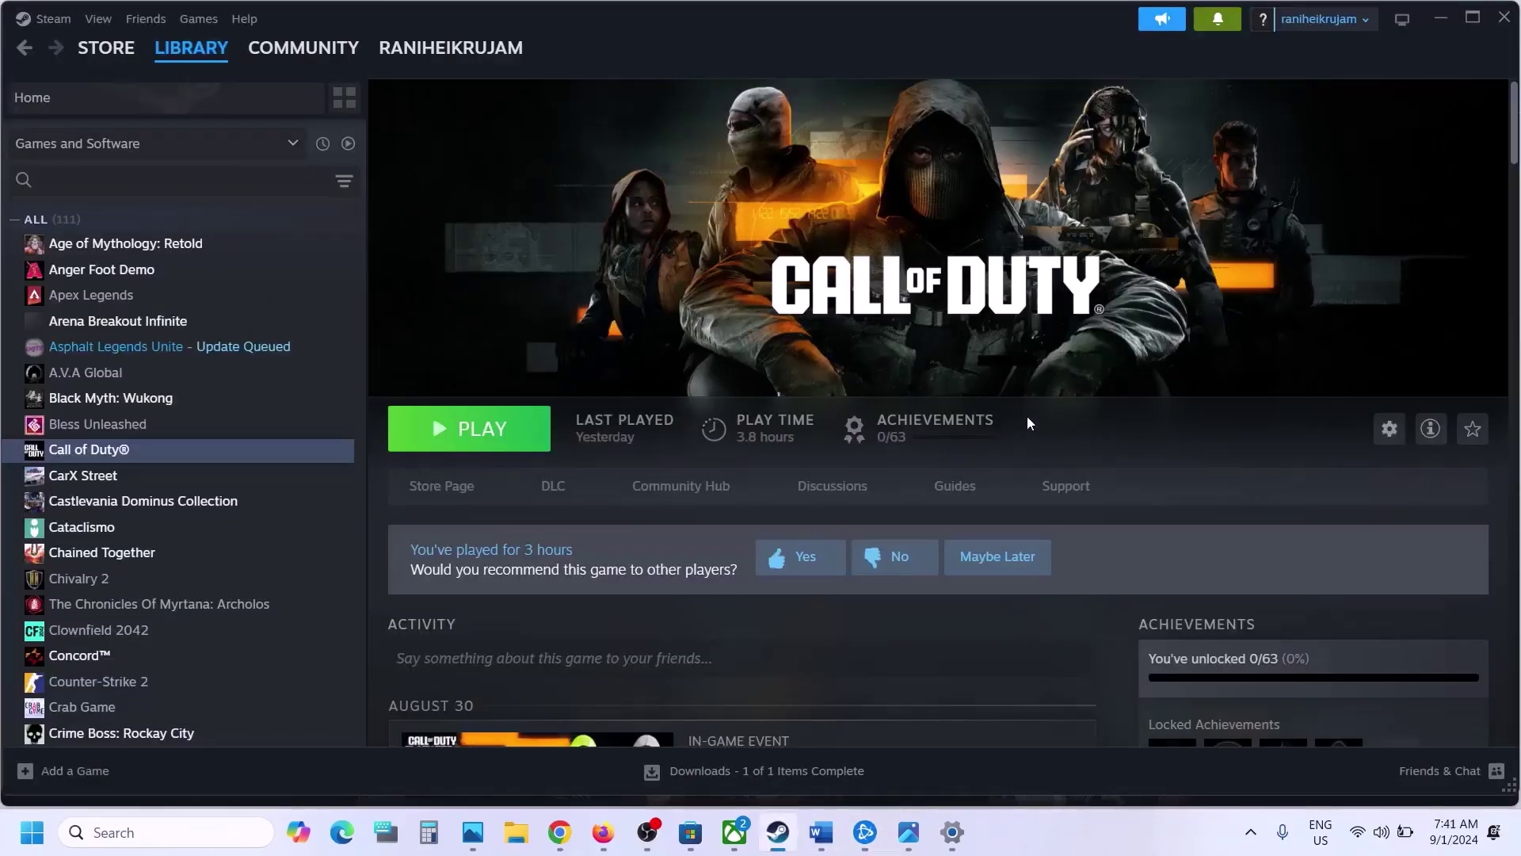
{"action": "scroll", "coordinate": [1165, 540], "scroll_direction": "down", "scroll_amount": 5}
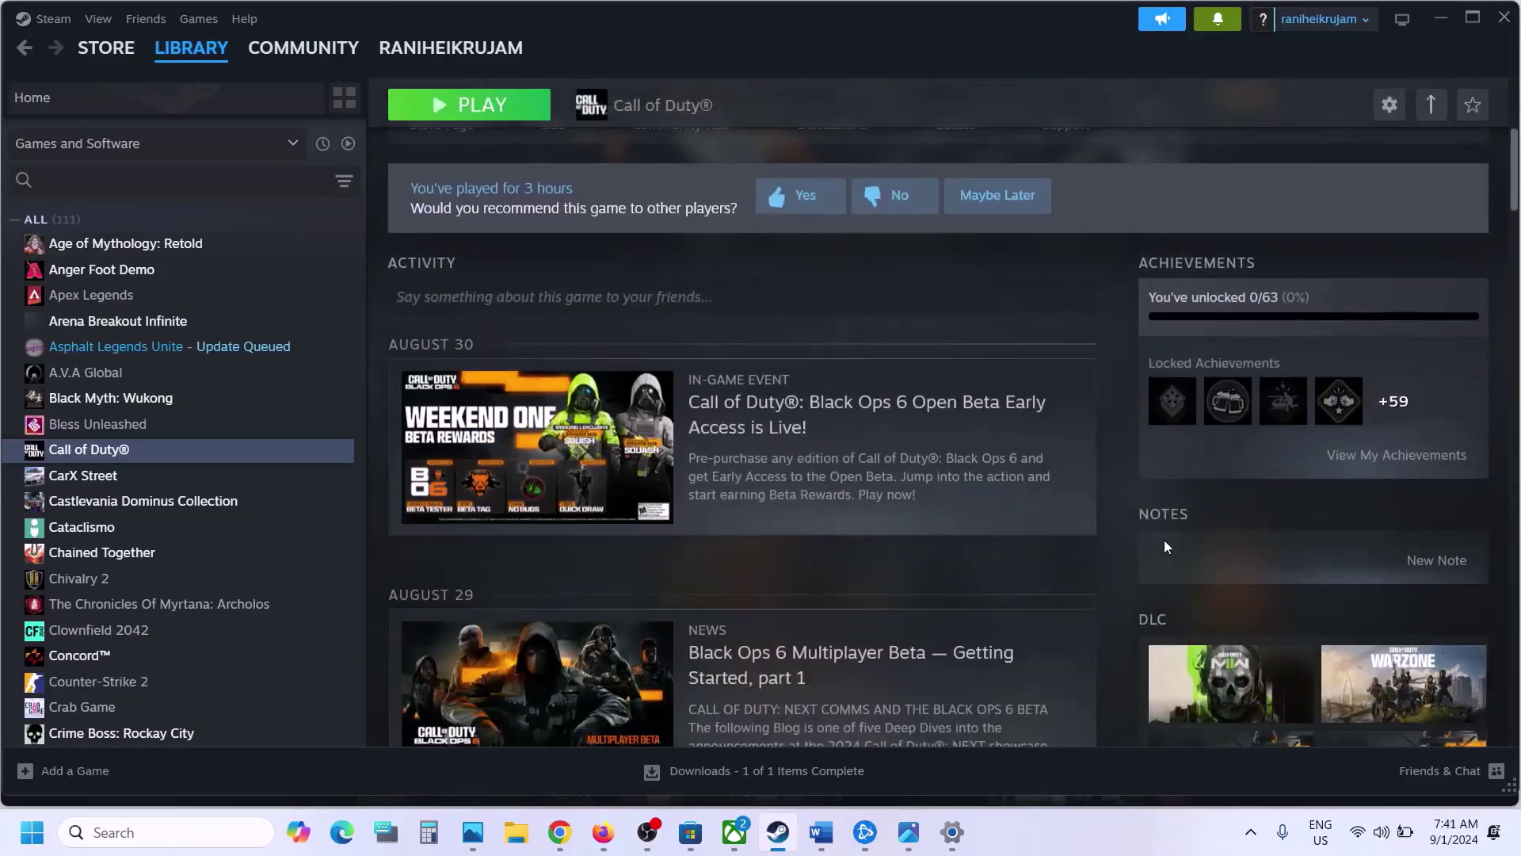
{"action": "scroll", "coordinate": [1164, 541], "scroll_direction": "down", "scroll_amount": 4}
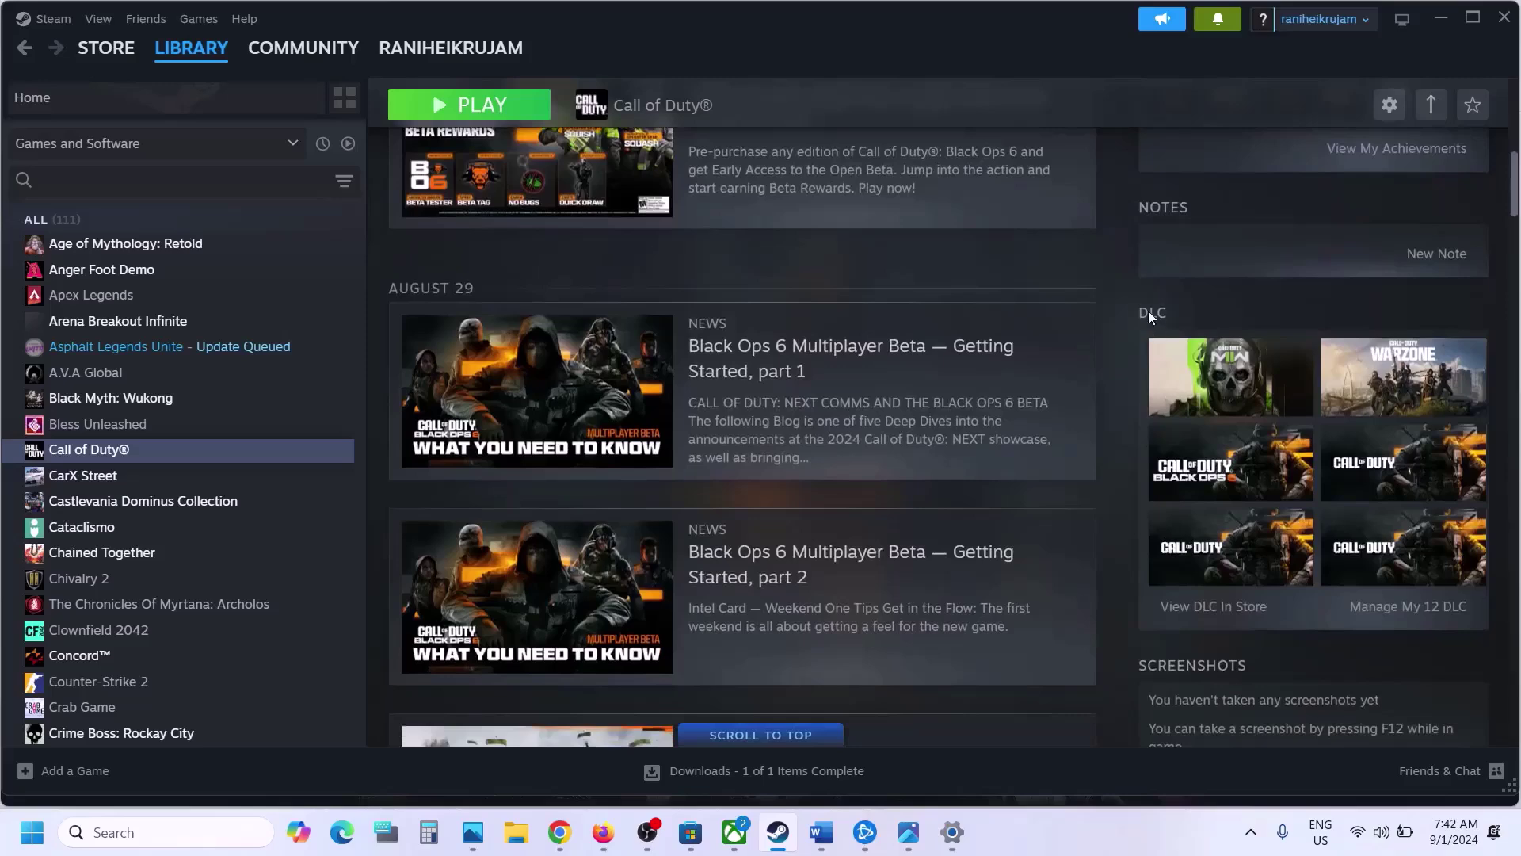
{"action": "left_click", "coordinate": [1400, 607]}
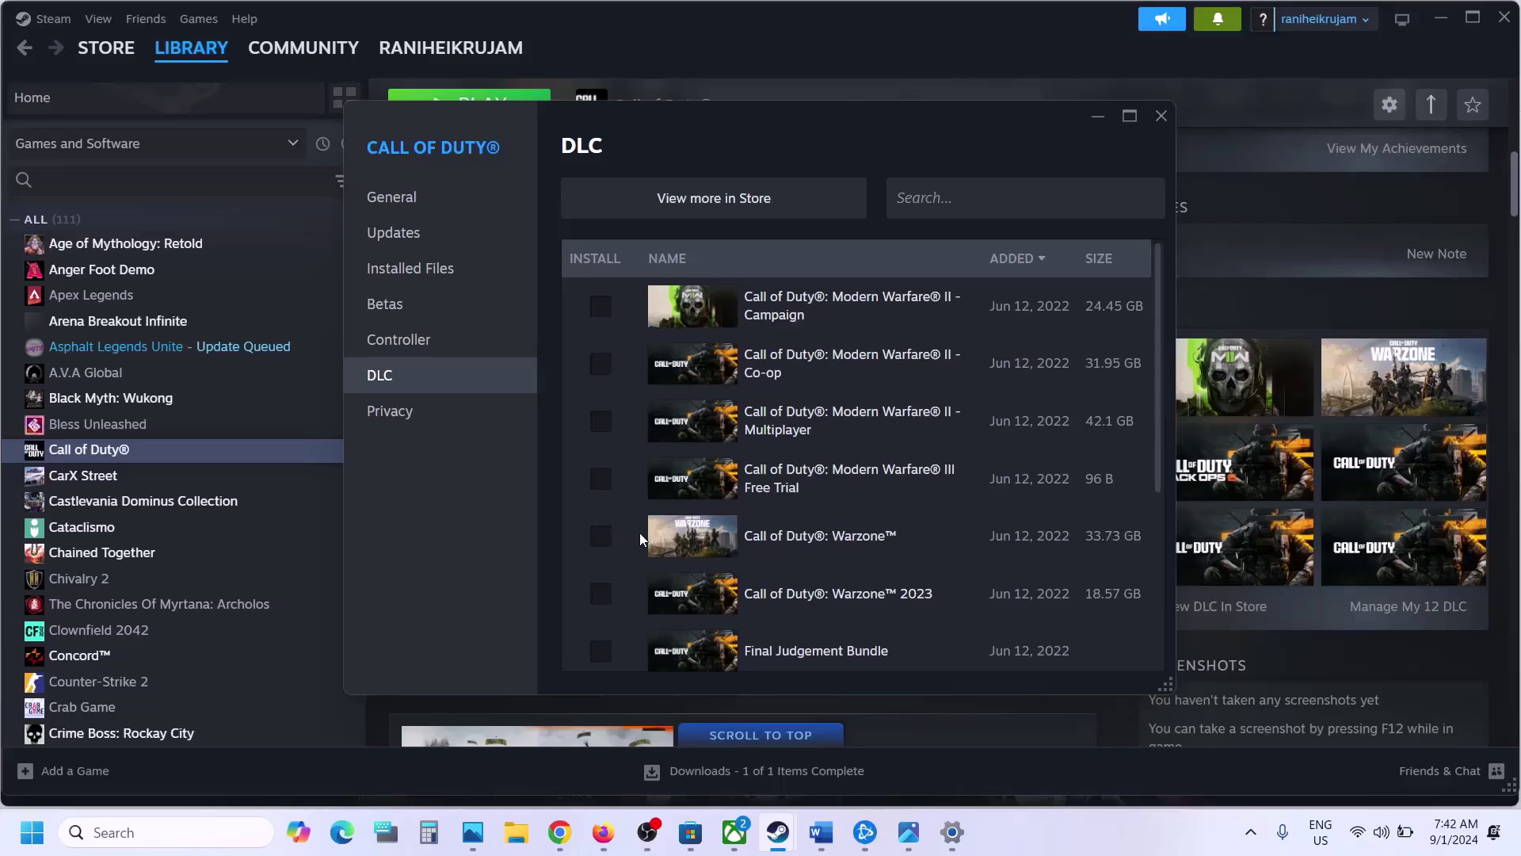
{"action": "scroll", "coordinate": [640, 533], "scroll_direction": "down", "scroll_amount": 4}
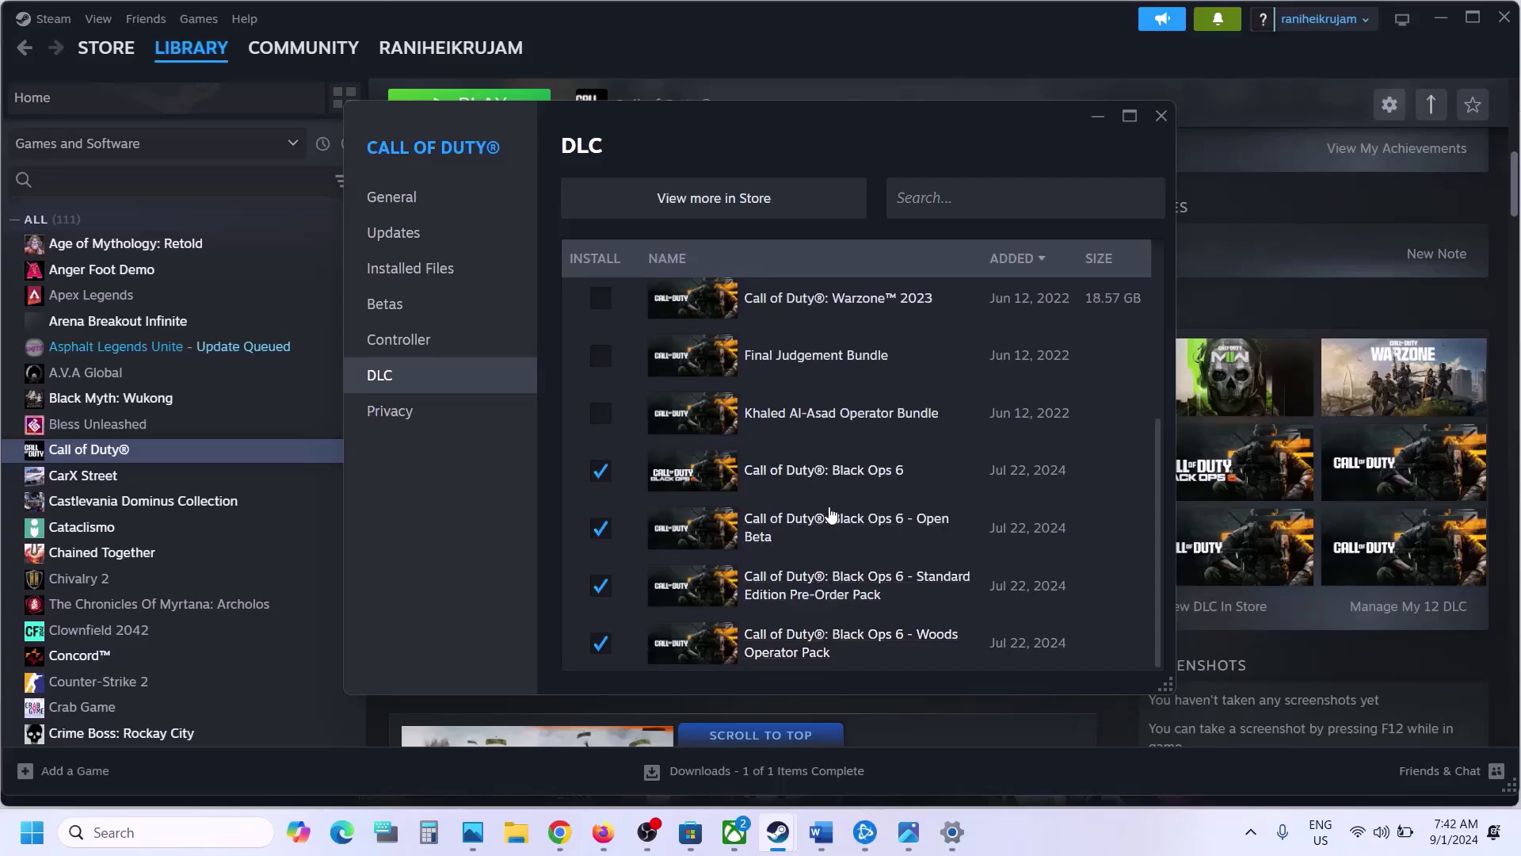
{"action": "scroll", "coordinate": [828, 516], "scroll_direction": "up", "scroll_amount": 4}
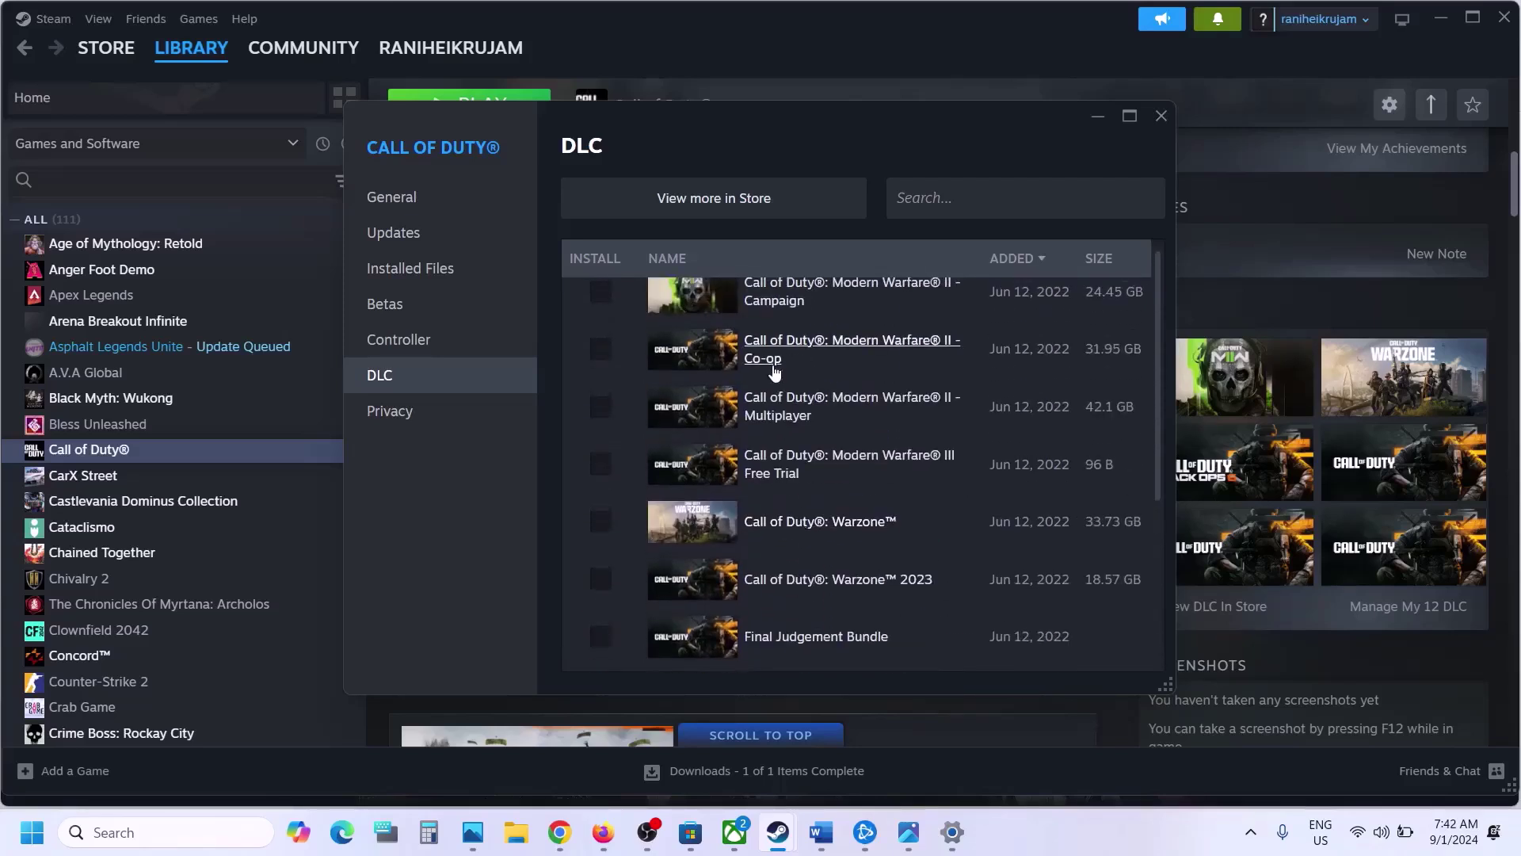
{"action": "scroll", "coordinate": [769, 564], "scroll_direction": "down", "scroll_amount": 4}
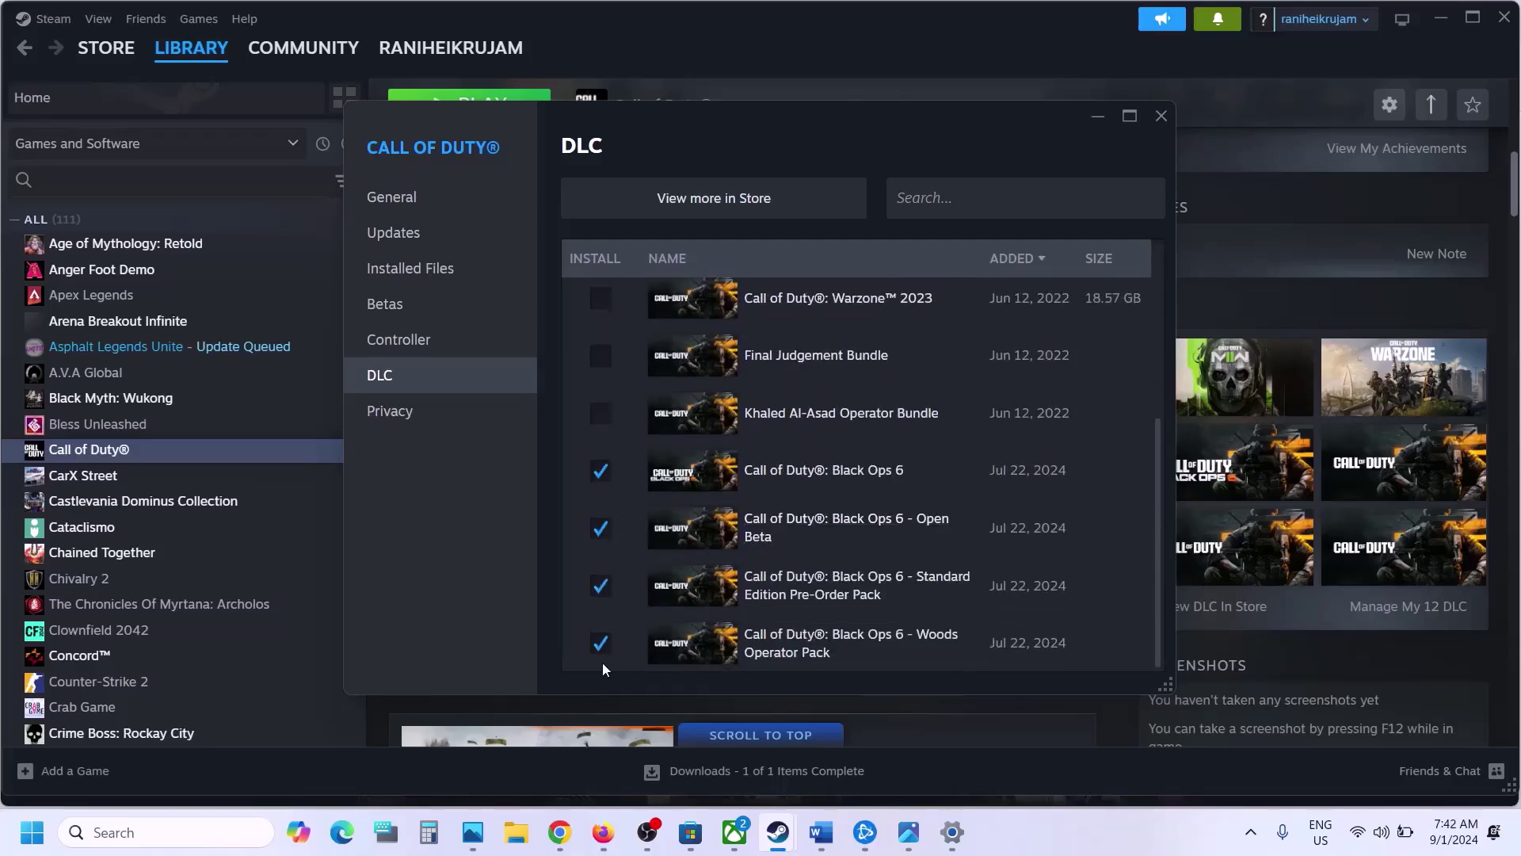
{"action": "left_click", "coordinate": [1161, 117]}
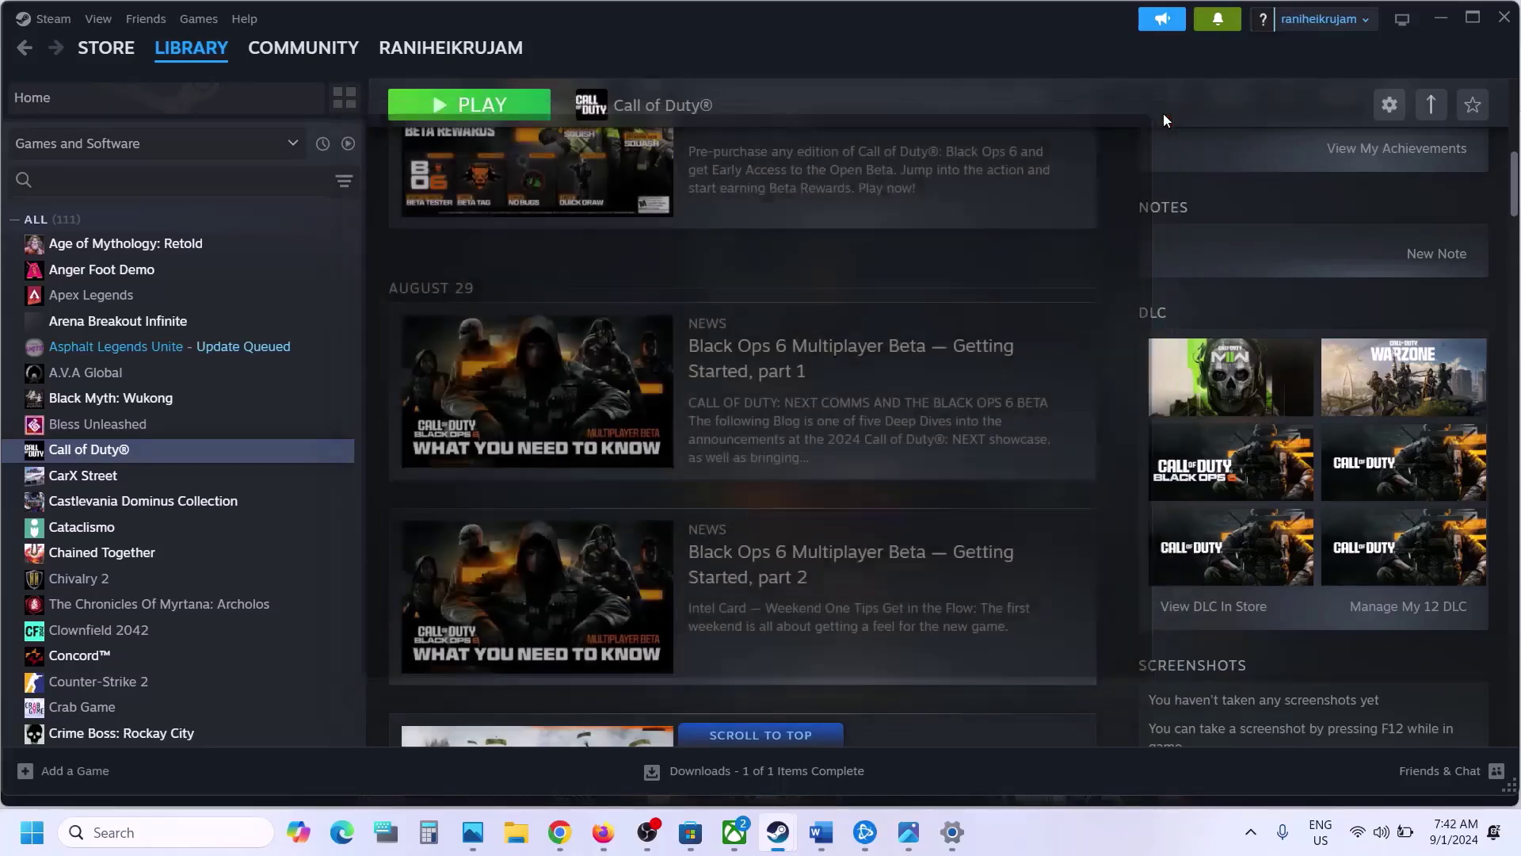
{"action": "scroll", "coordinate": [649, 331], "scroll_direction": "up", "scroll_amount": 10}
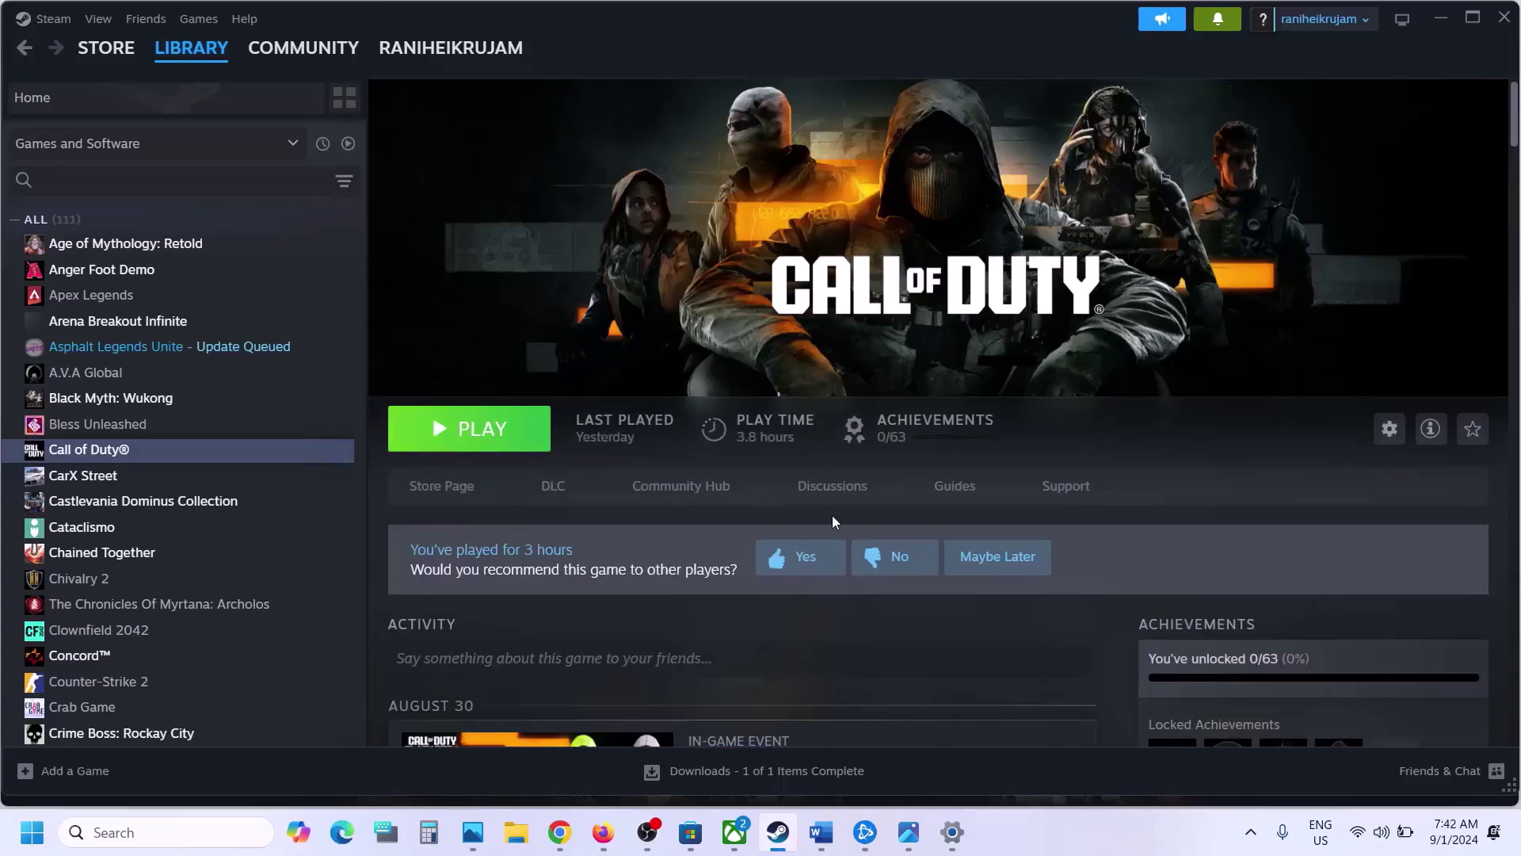
{"action": "left_click", "coordinate": [819, 836]}
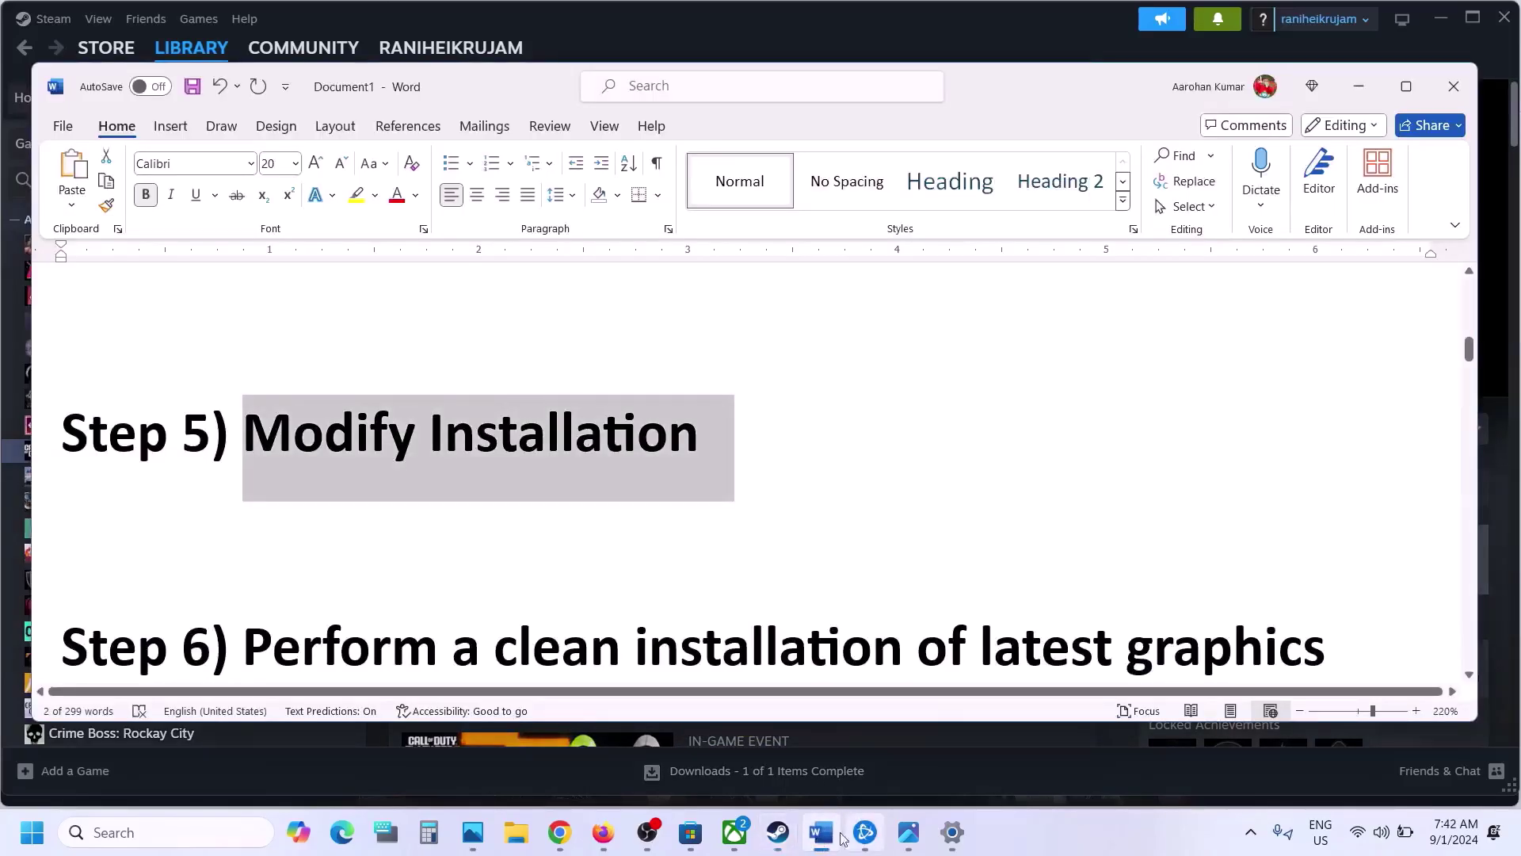
{"action": "left_click", "coordinate": [864, 833]}
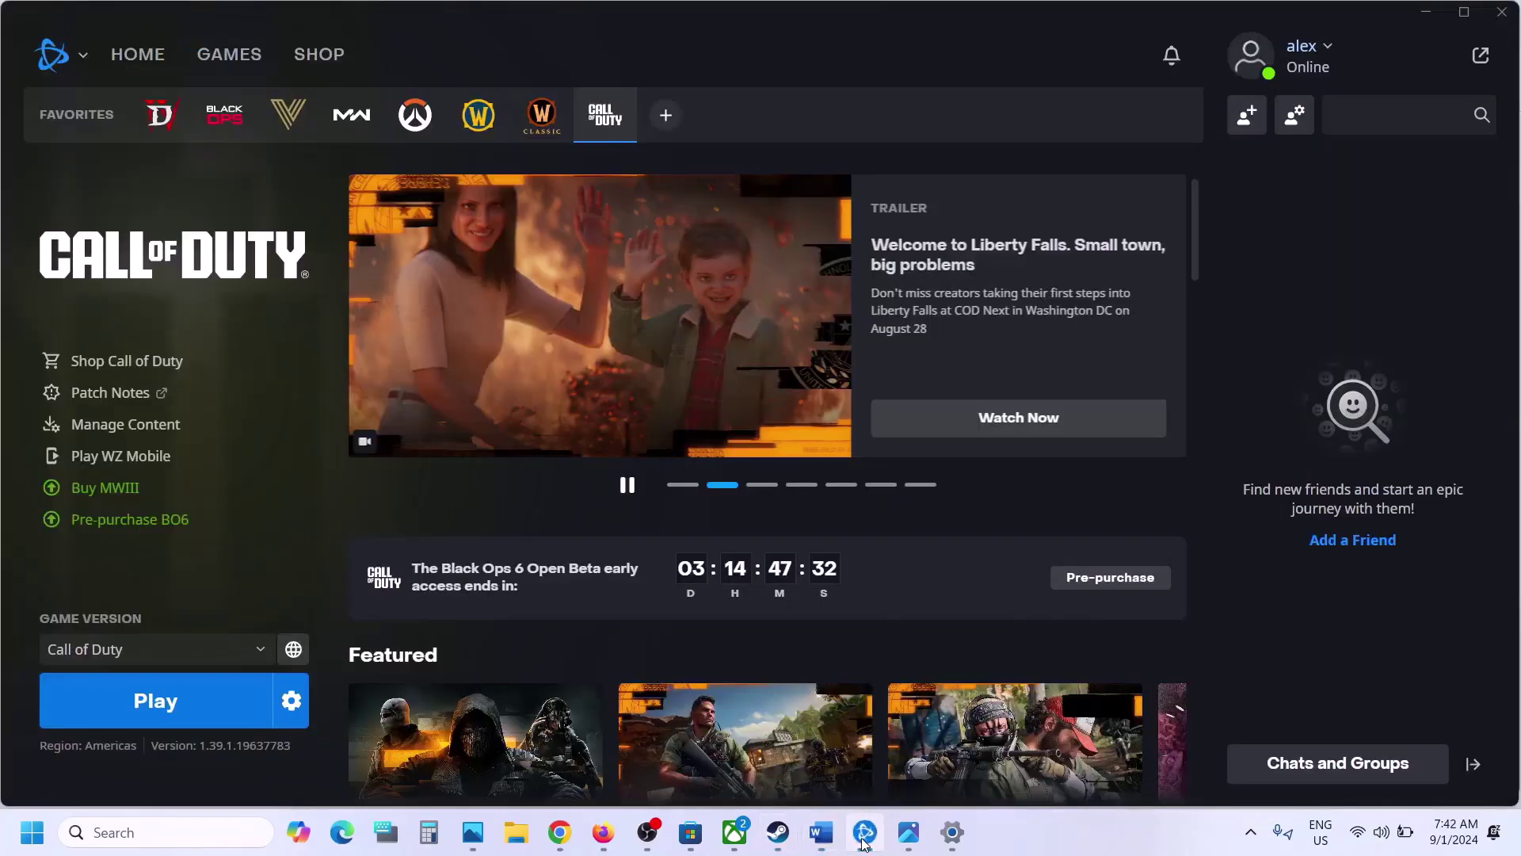
{"action": "left_click", "coordinate": [291, 700]}
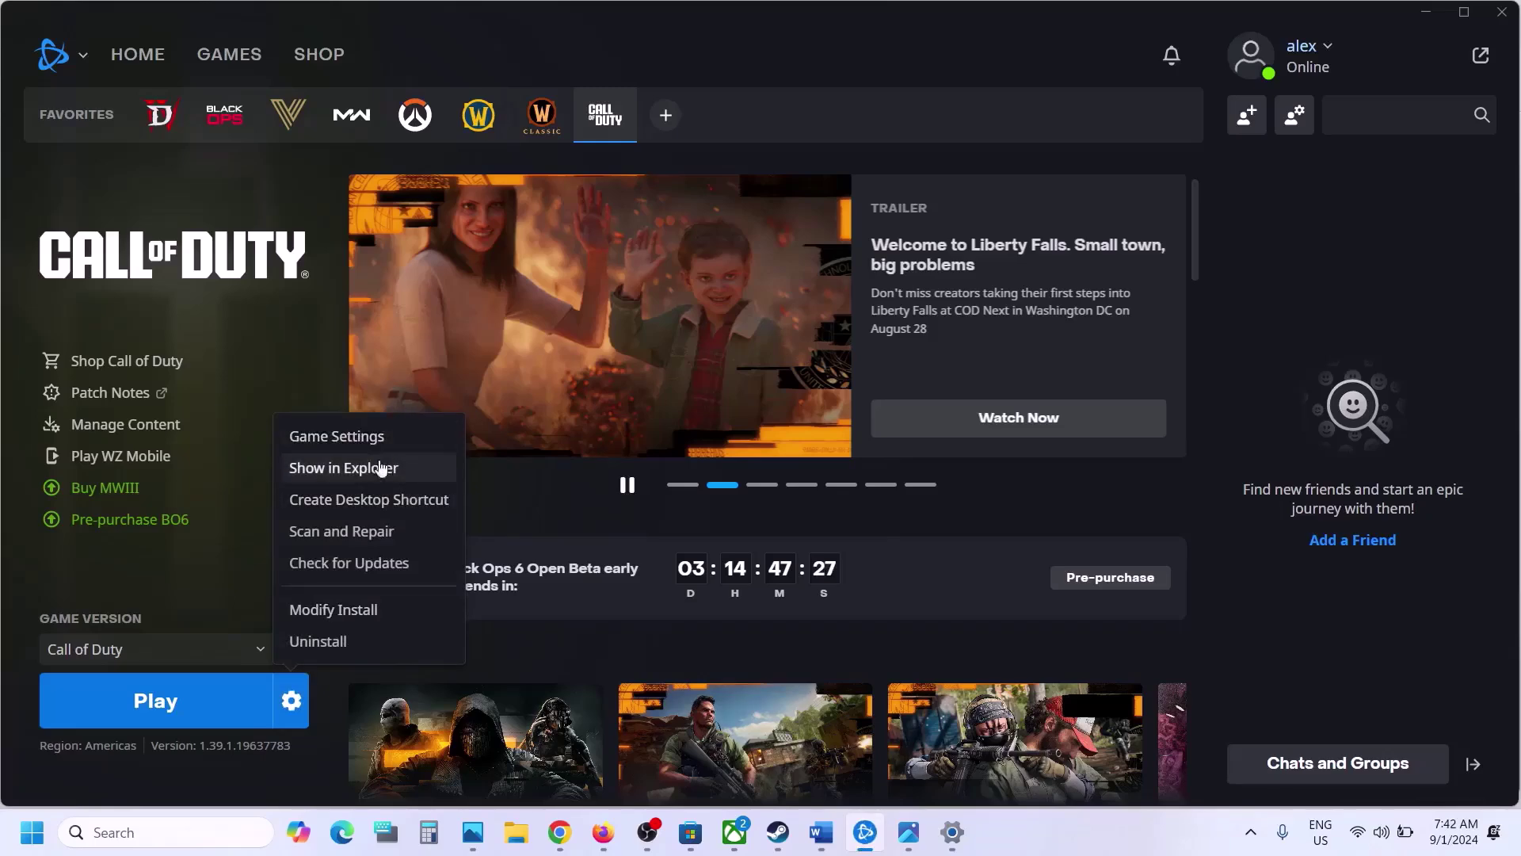
{"action": "left_click", "coordinate": [354, 614]}
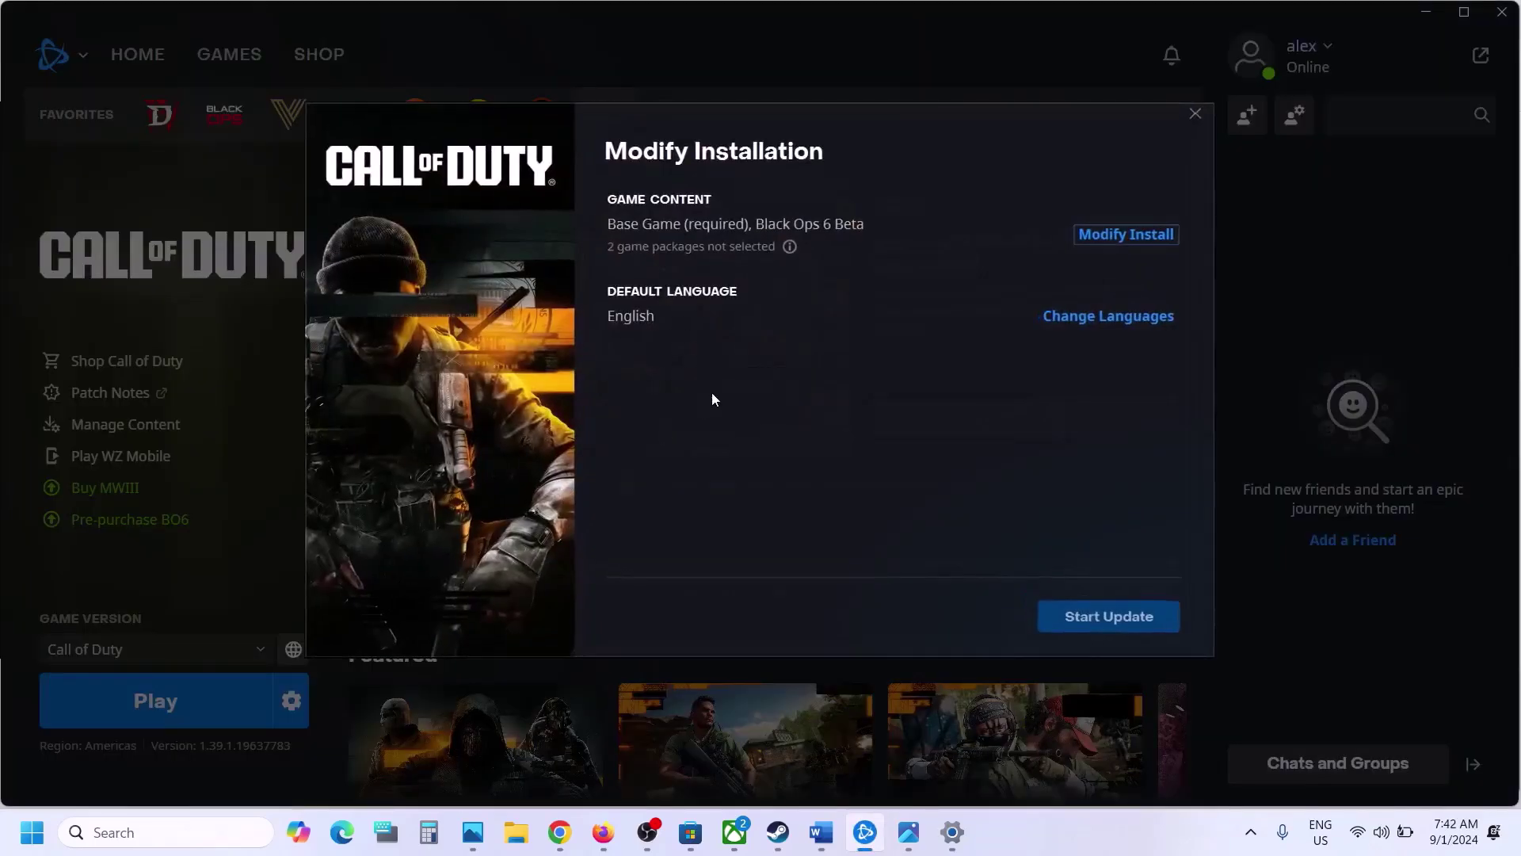
{"action": "left_click", "coordinate": [1104, 234]}
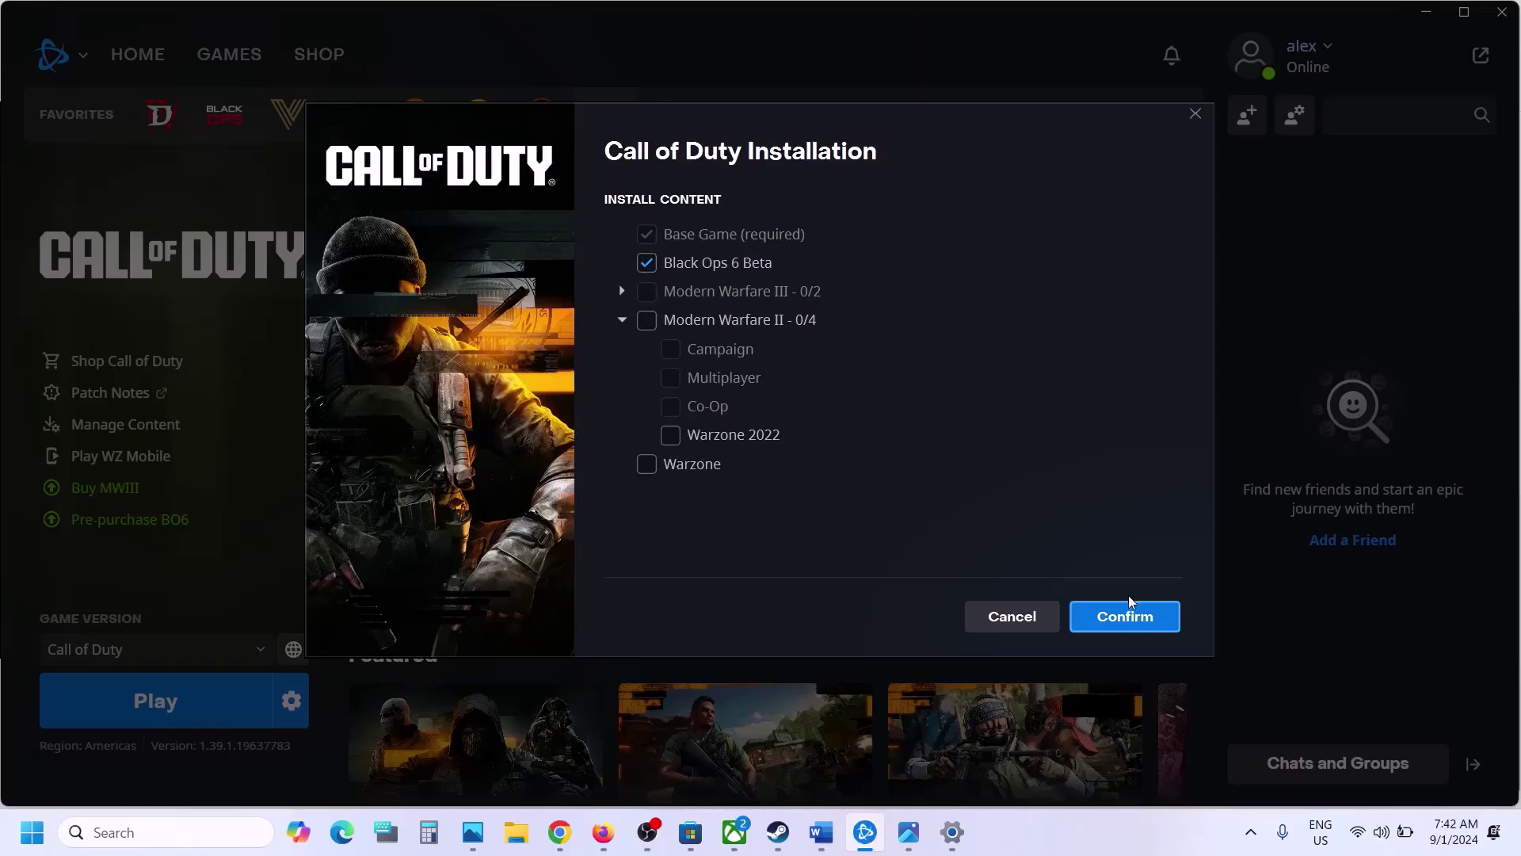
{"action": "left_click", "coordinate": [998, 617]}
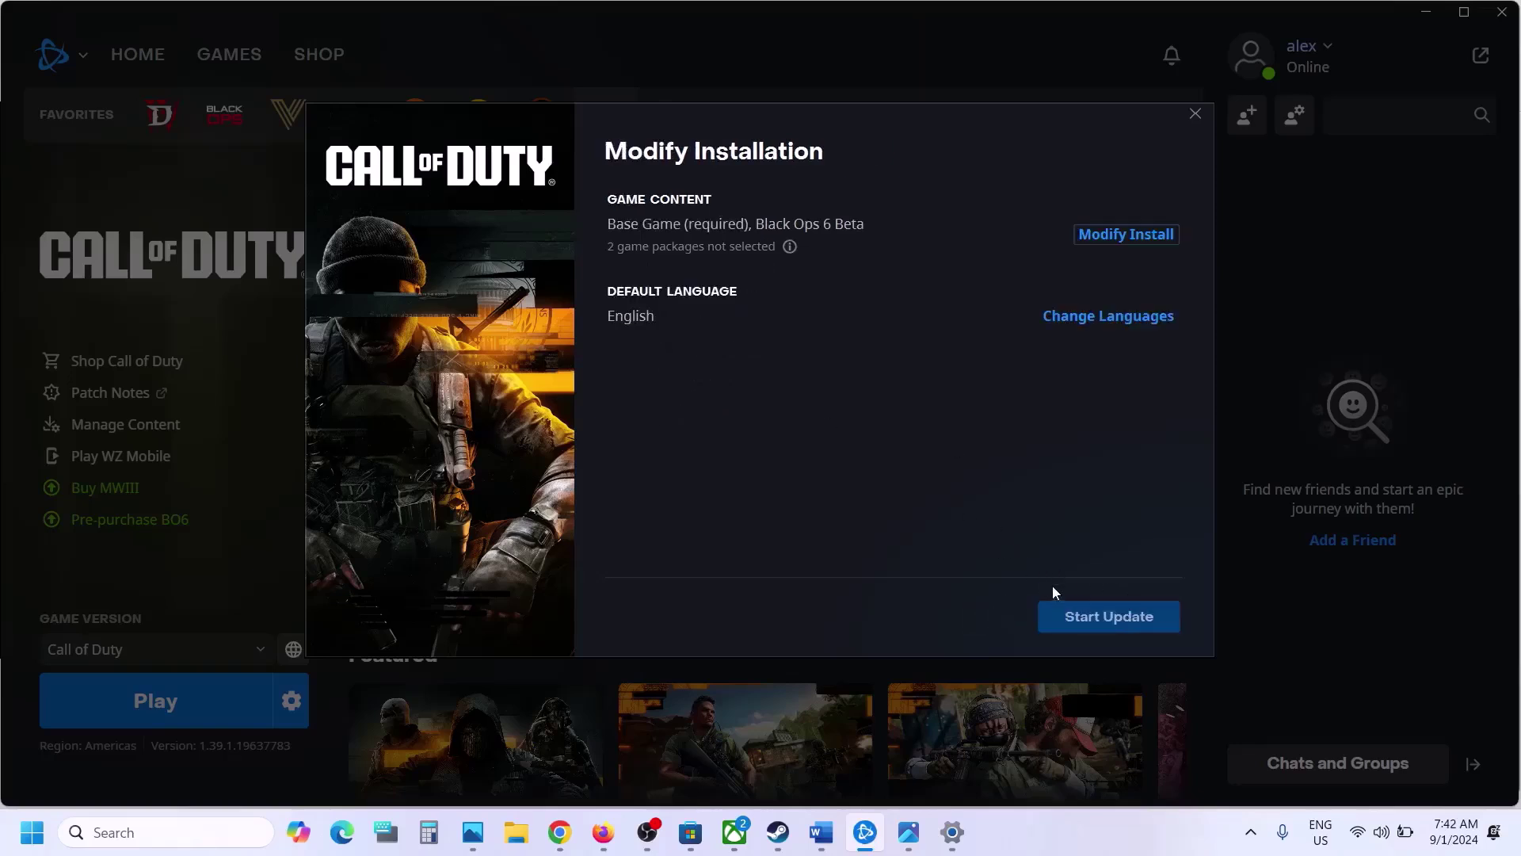
{"action": "left_click", "coordinate": [1195, 114]}
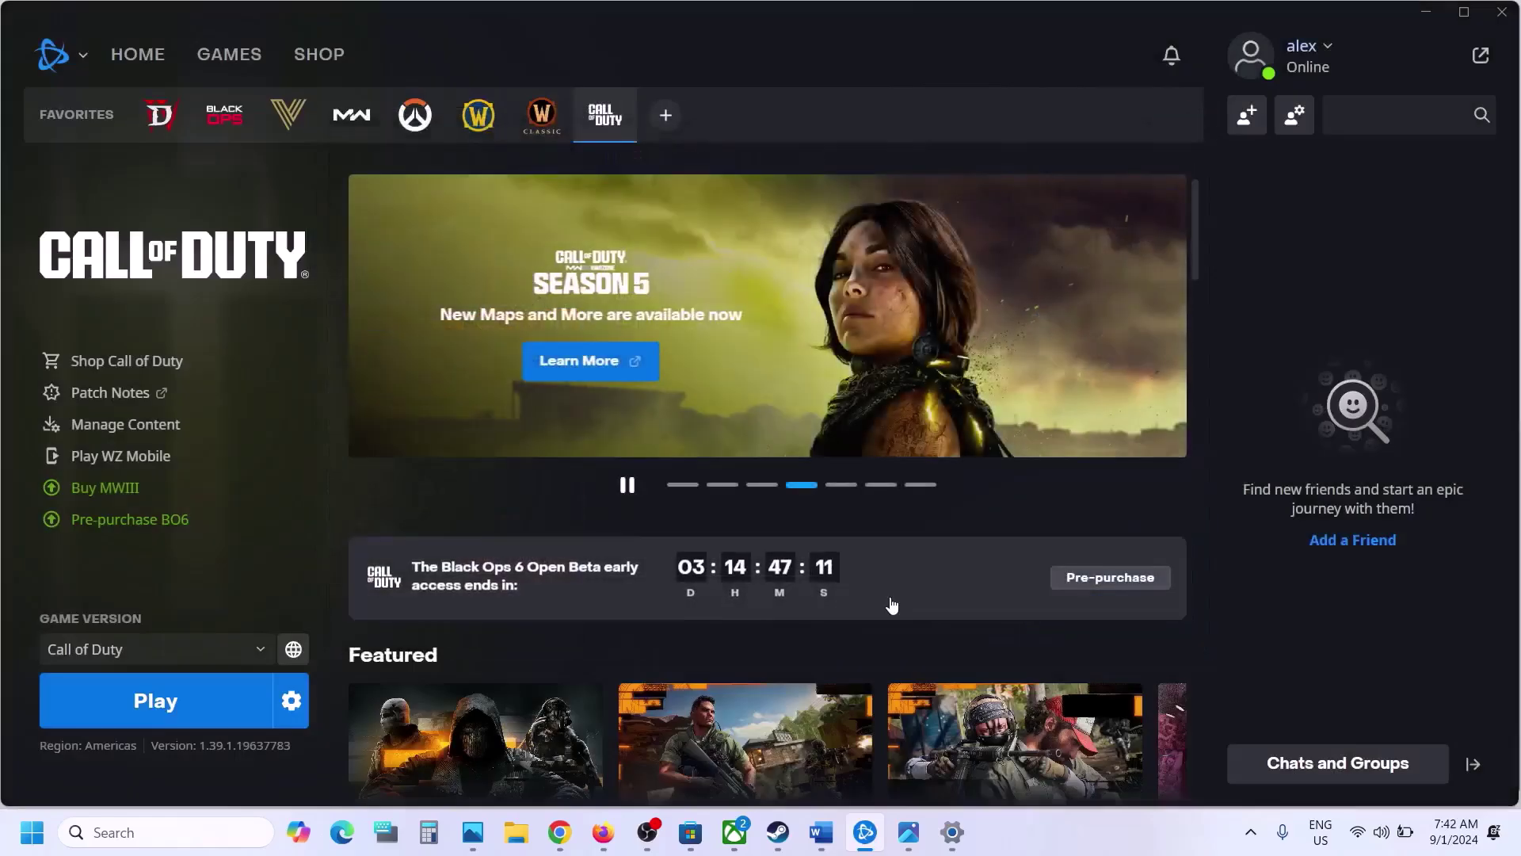
Scroll Word's guide to Step 6 and open the nvidia.com GeForce drivers link
{"action": "left_click", "coordinate": [821, 832]}
{"action": "scroll", "coordinate": [607, 508], "scroll_direction": "down", "scroll_amount": 1}
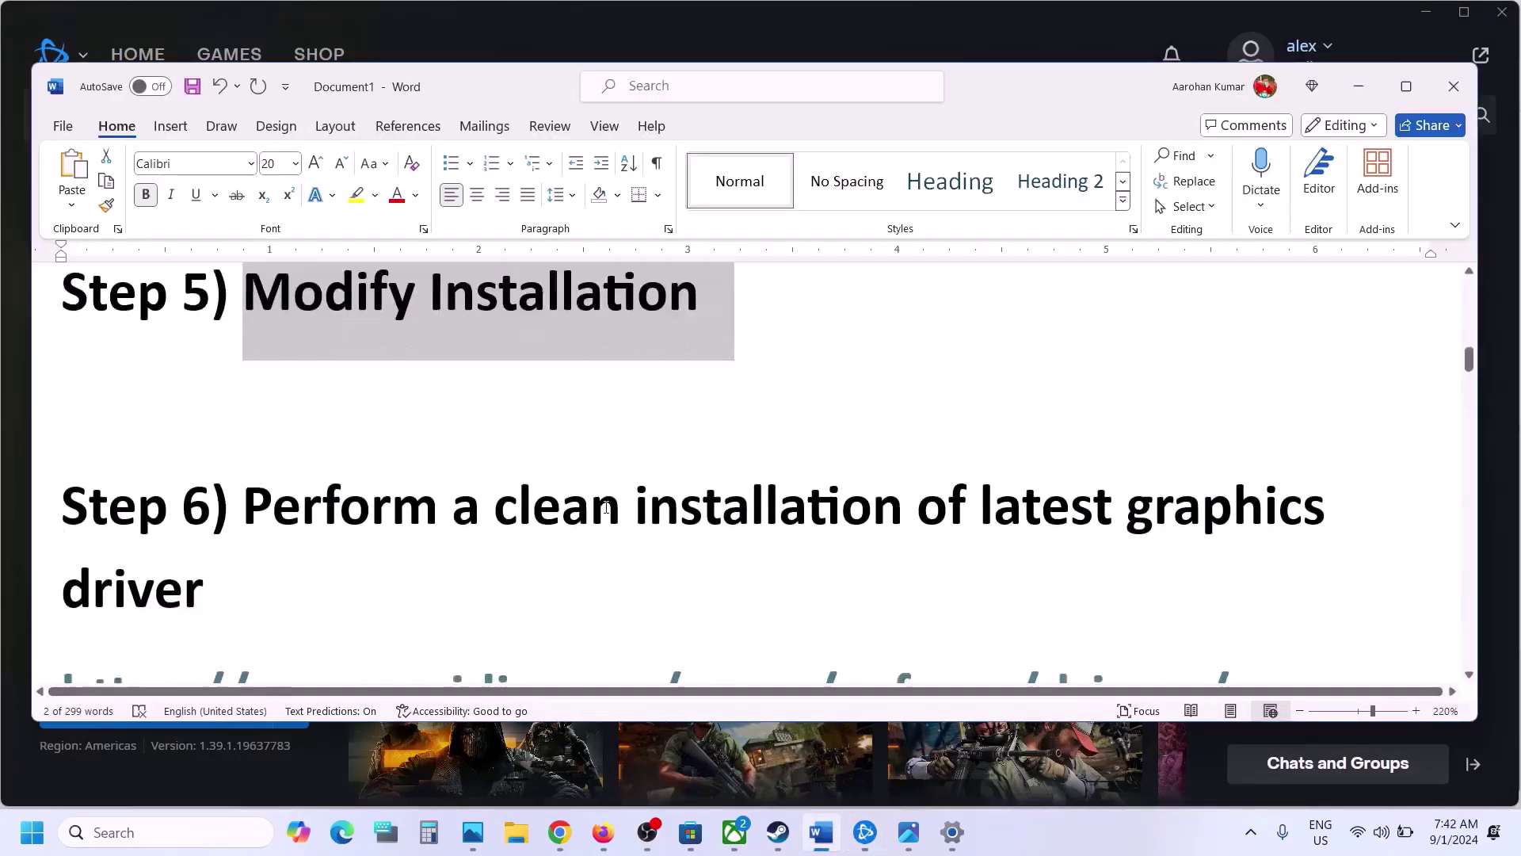
{"action": "scroll", "coordinate": [606, 508], "scroll_direction": "down", "scroll_amount": 1}
{"action": "left_click_drag", "start_coordinate": [245, 450], "coordinate": [678, 483]}
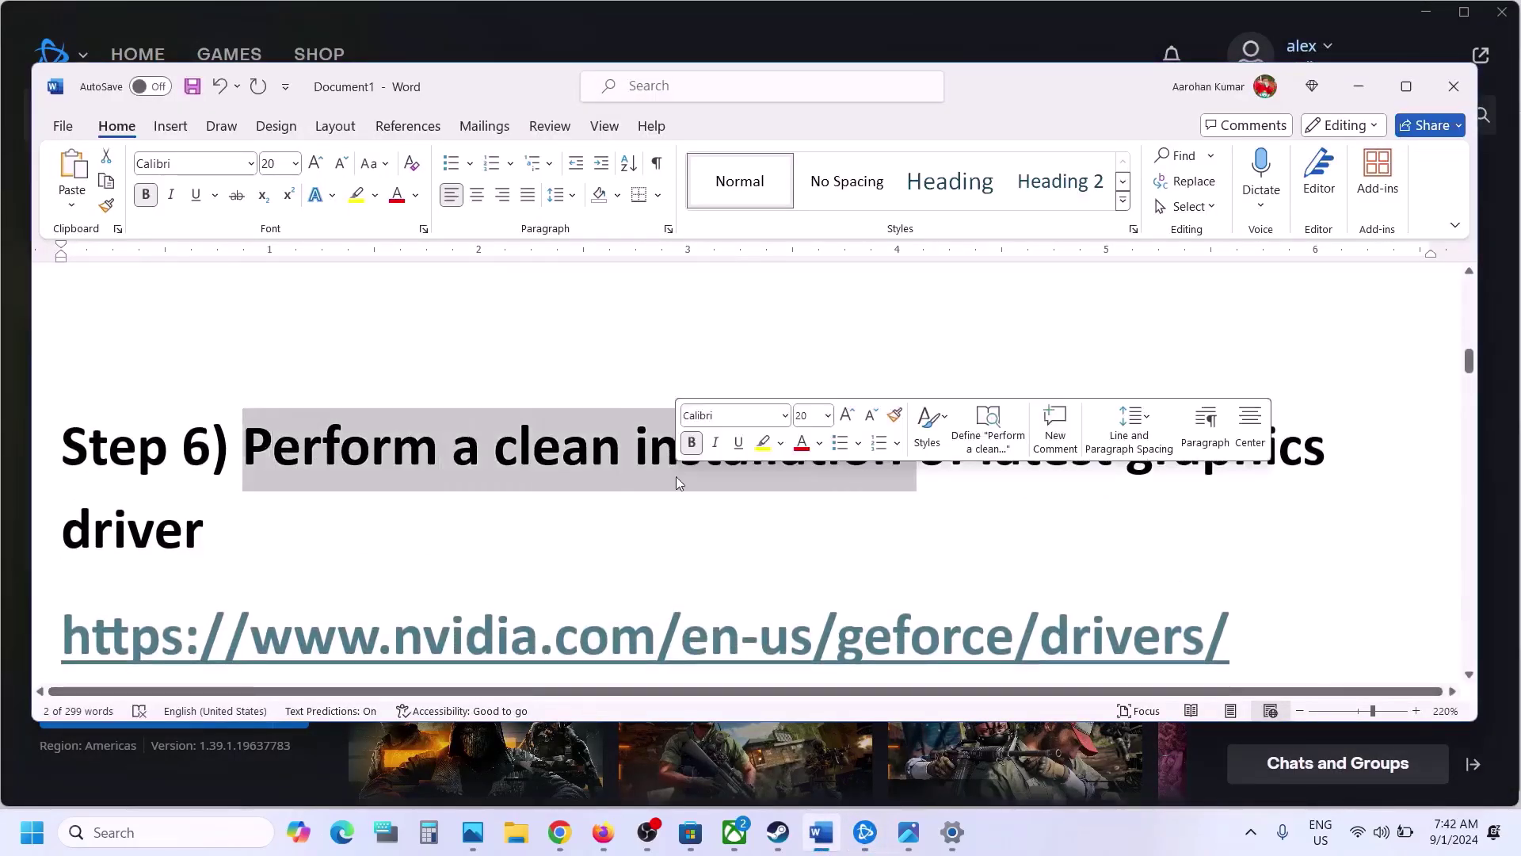
{"action": "scroll", "coordinate": [678, 479], "scroll_direction": "down", "scroll_amount": 1}
{"action": "left_click_drag", "start_coordinate": [379, 527], "coordinate": [813, 527]}
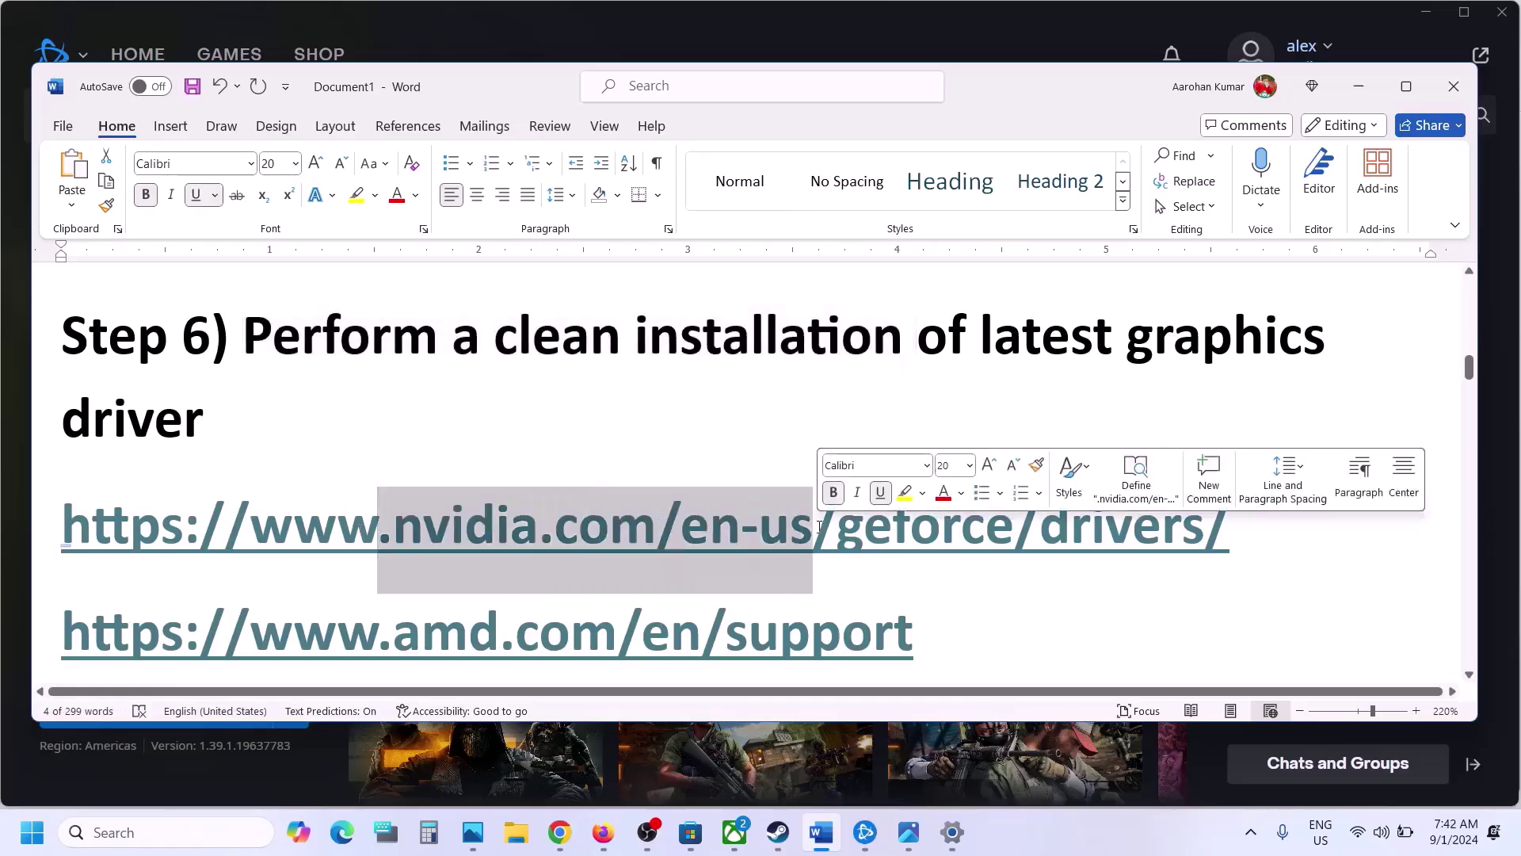
{"action": "left_click_drag", "start_coordinate": [371, 642], "coordinate": [749, 638]}
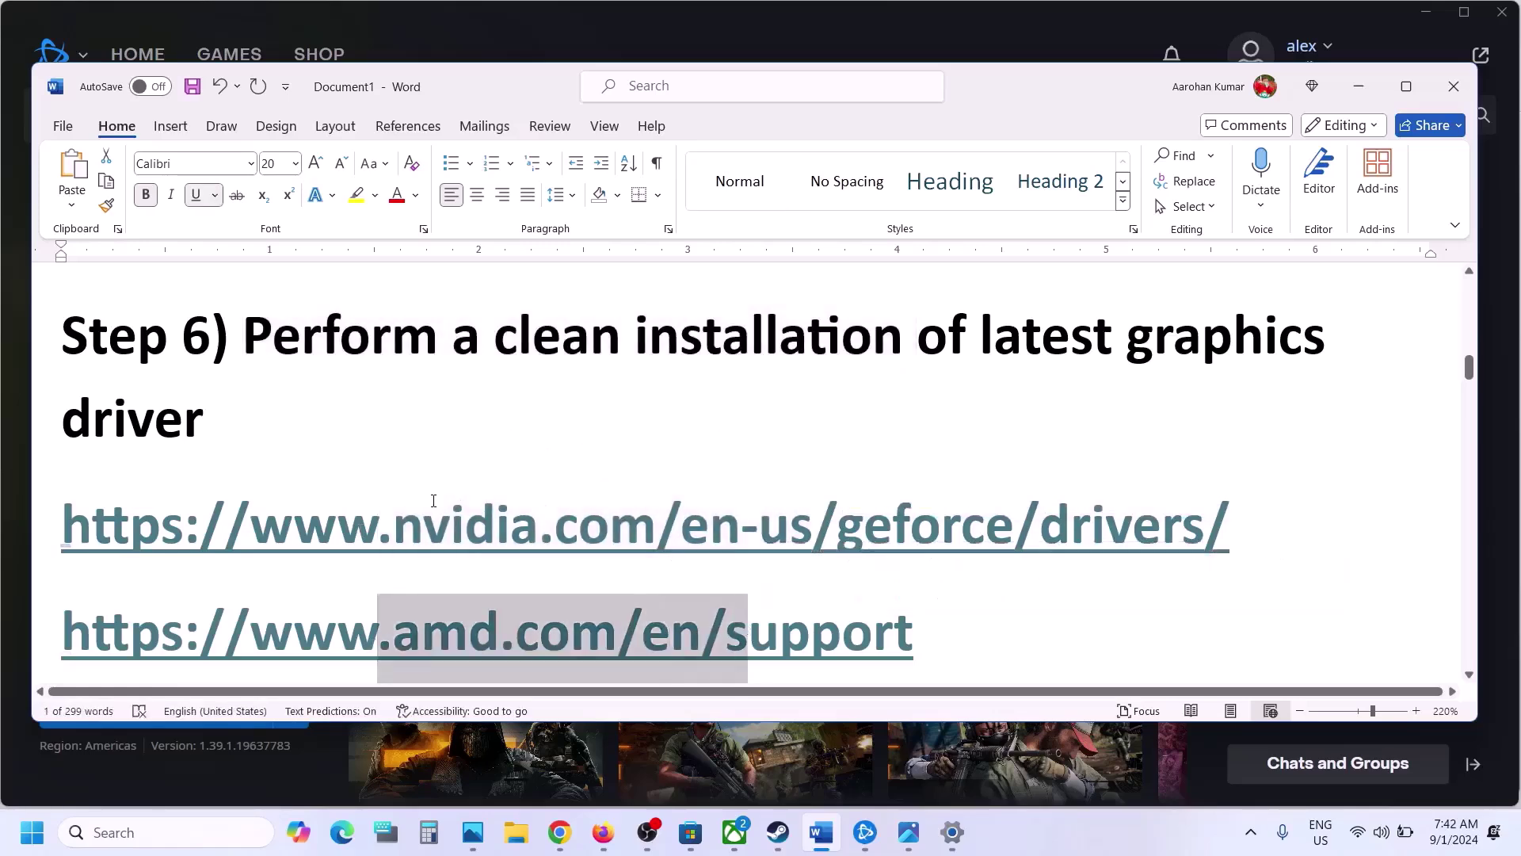
{"action": "left_click_drag", "start_coordinate": [424, 527], "coordinate": [892, 523]}
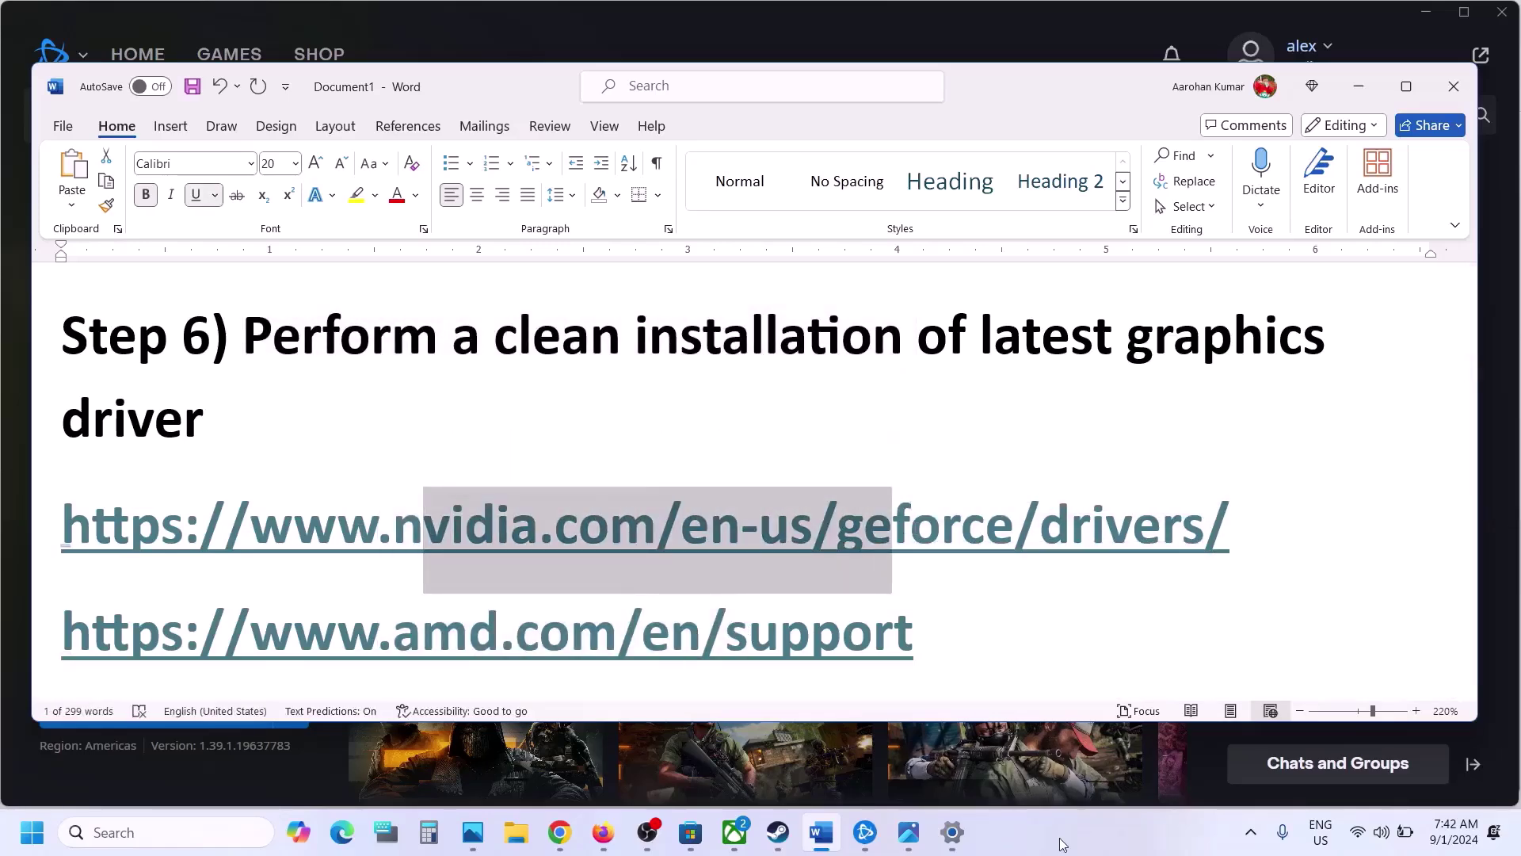
{"action": "left_click", "coordinate": [892, 523], "text": "ctrl"}
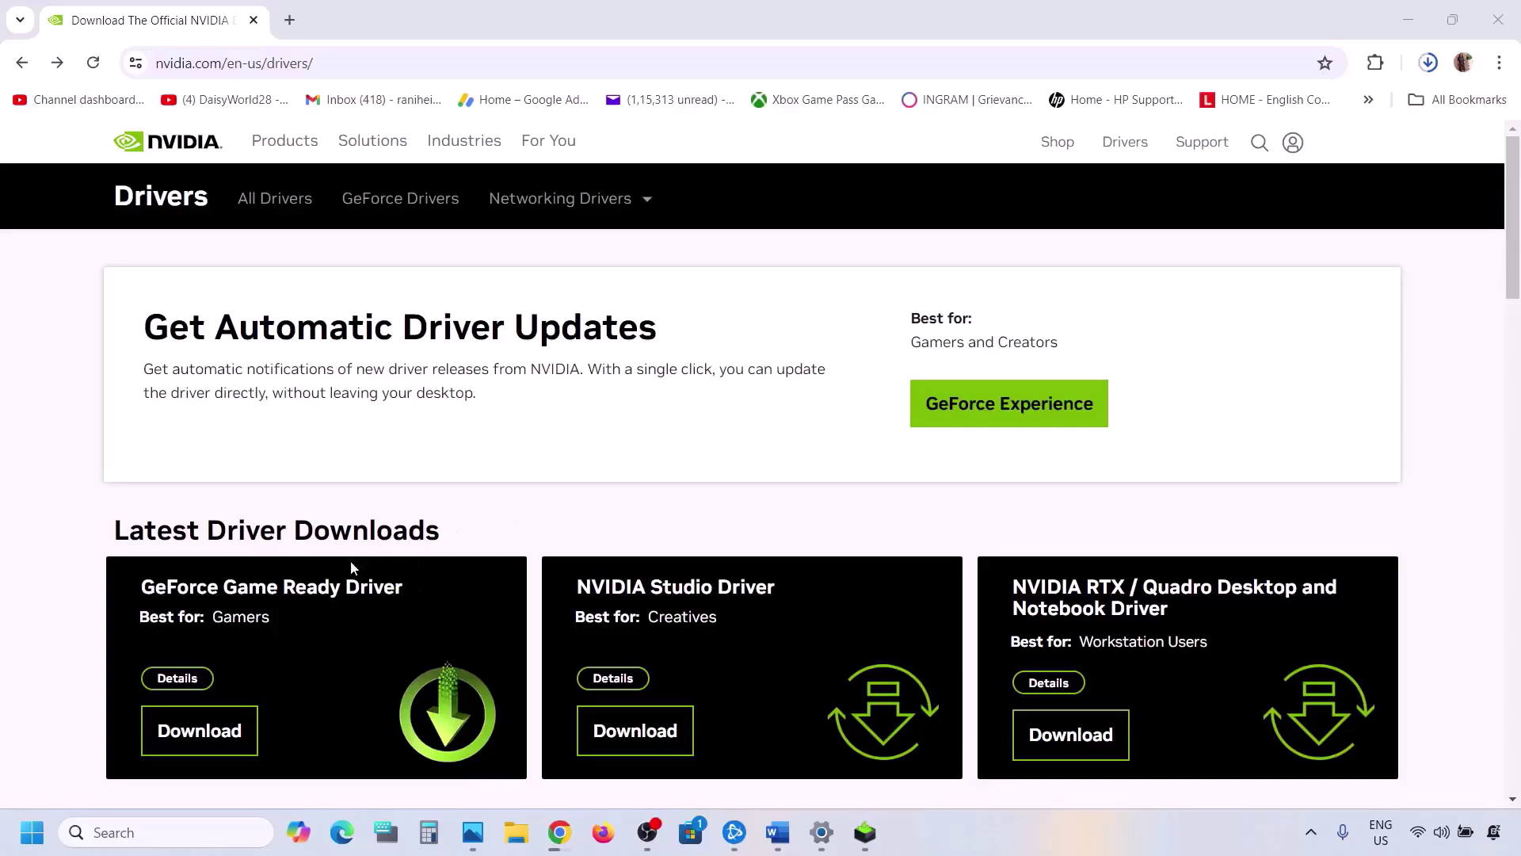
Search drivers for RTX 30 Series (Notebooks), RTX 3050 Laptop GPU, on Windows 11
{"action": "scroll", "coordinate": [352, 567], "scroll_direction": "down", "scroll_amount": 6}
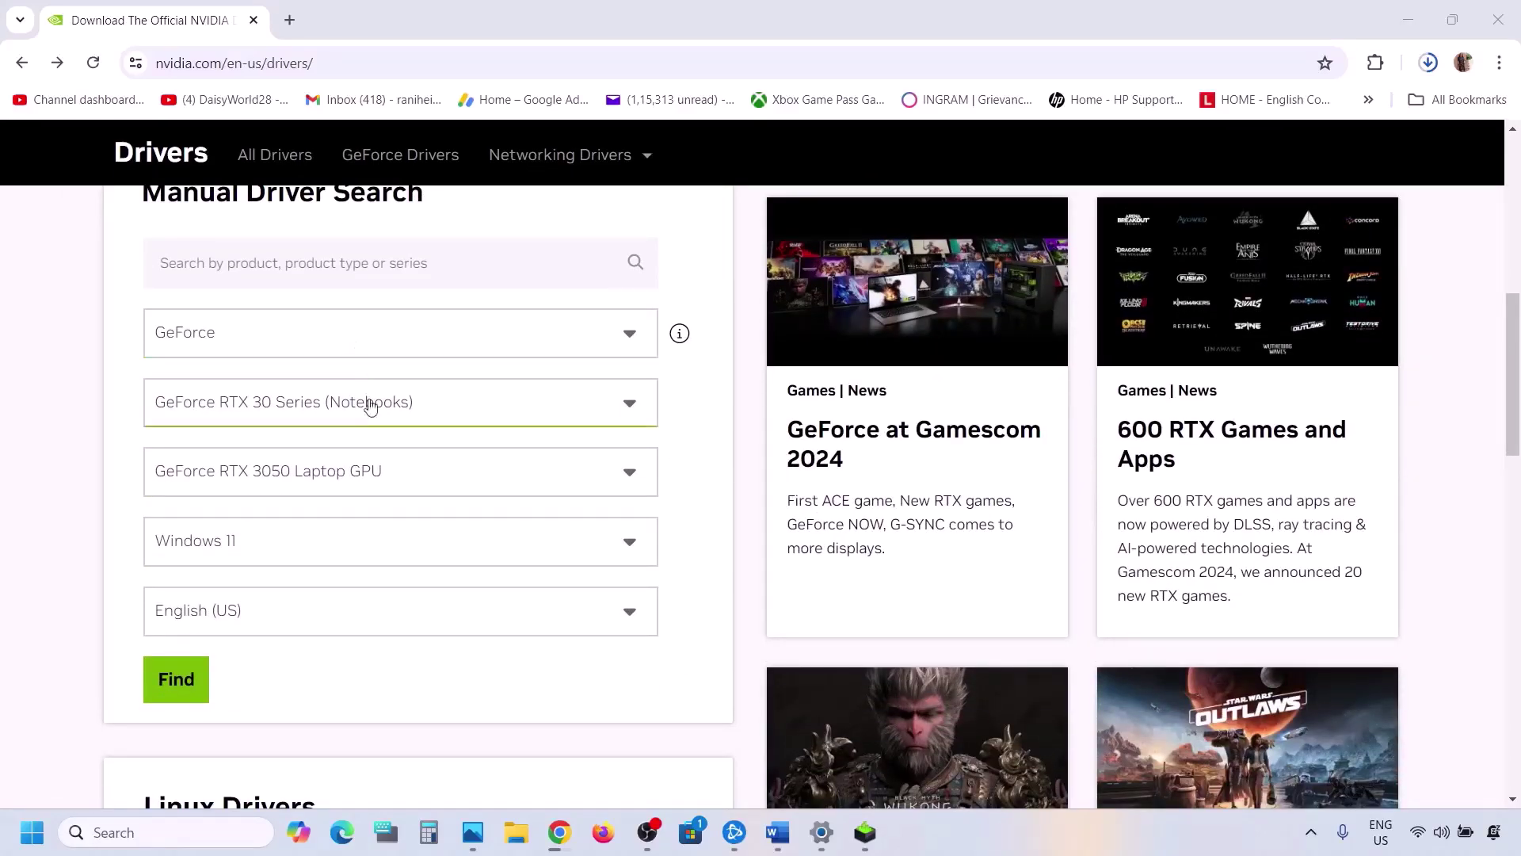
{"action": "left_click", "coordinate": [286, 423]}
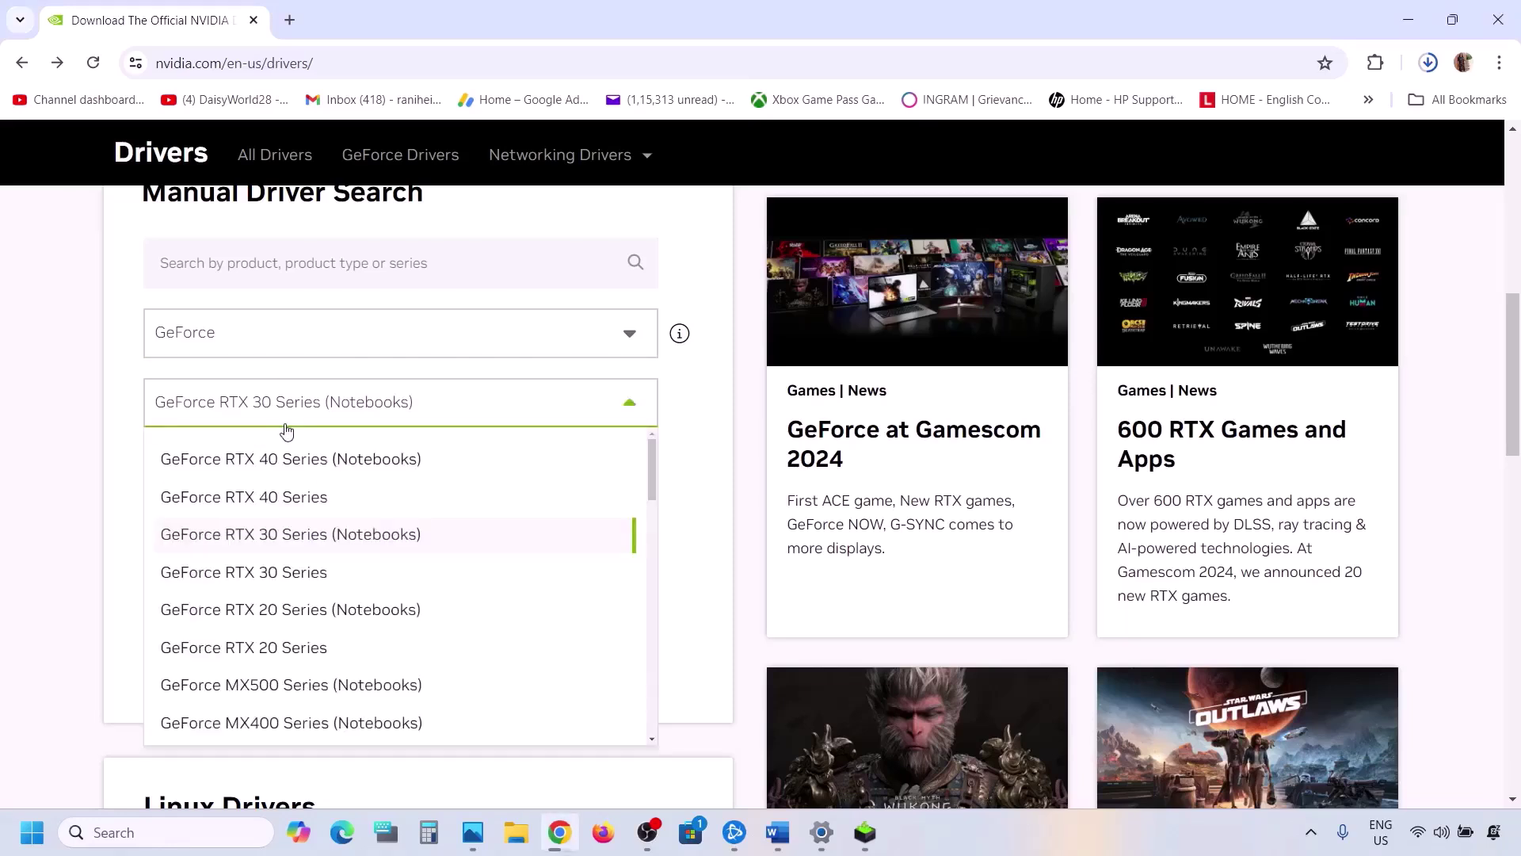
{"action": "left_click", "coordinate": [121, 439]}
{"action": "left_click", "coordinate": [222, 562]}
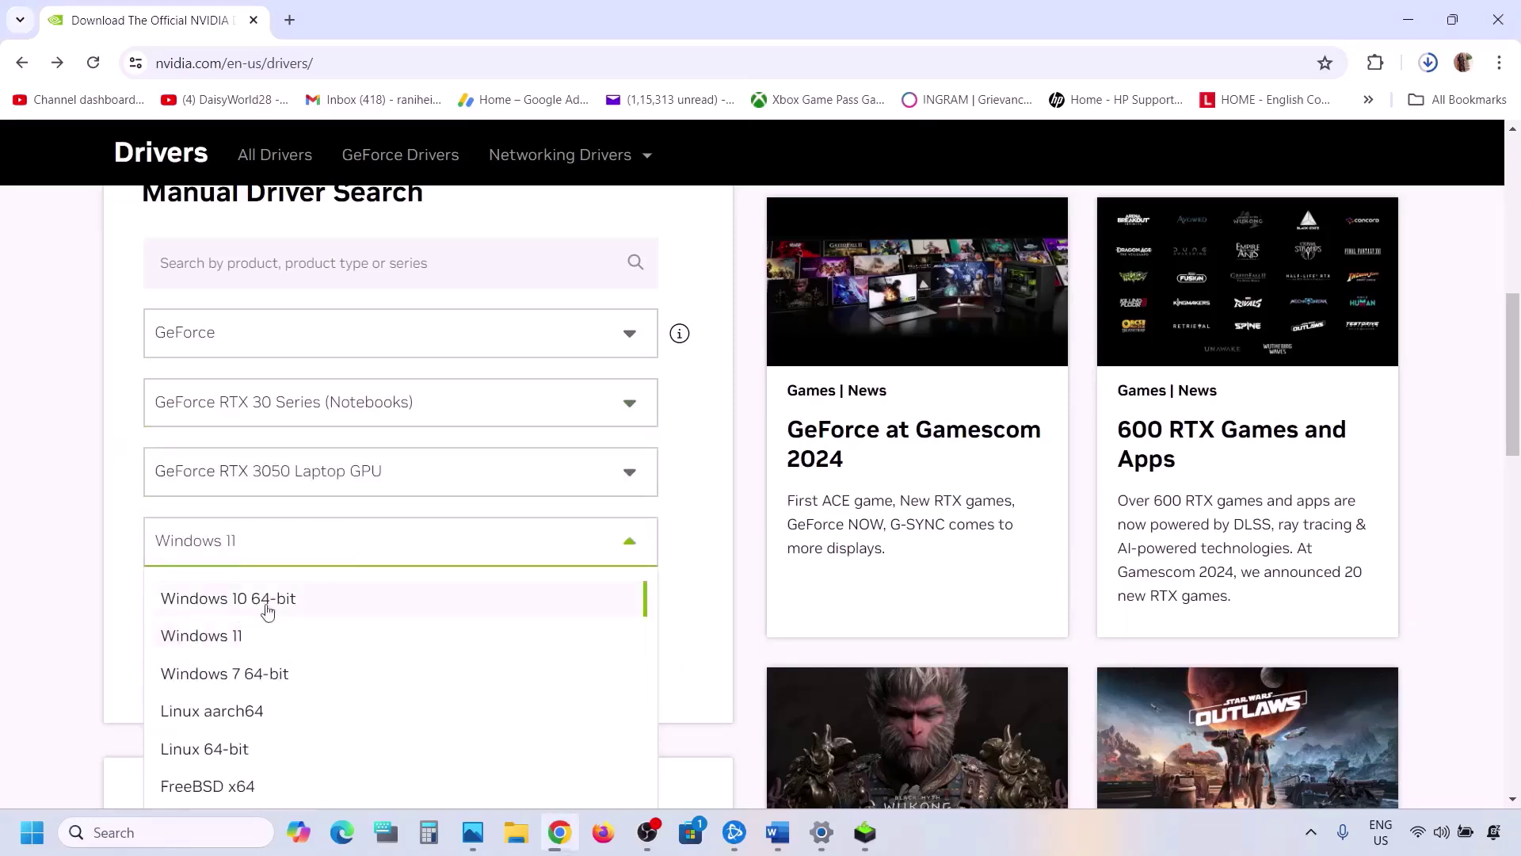
{"action": "left_click", "coordinate": [80, 516]}
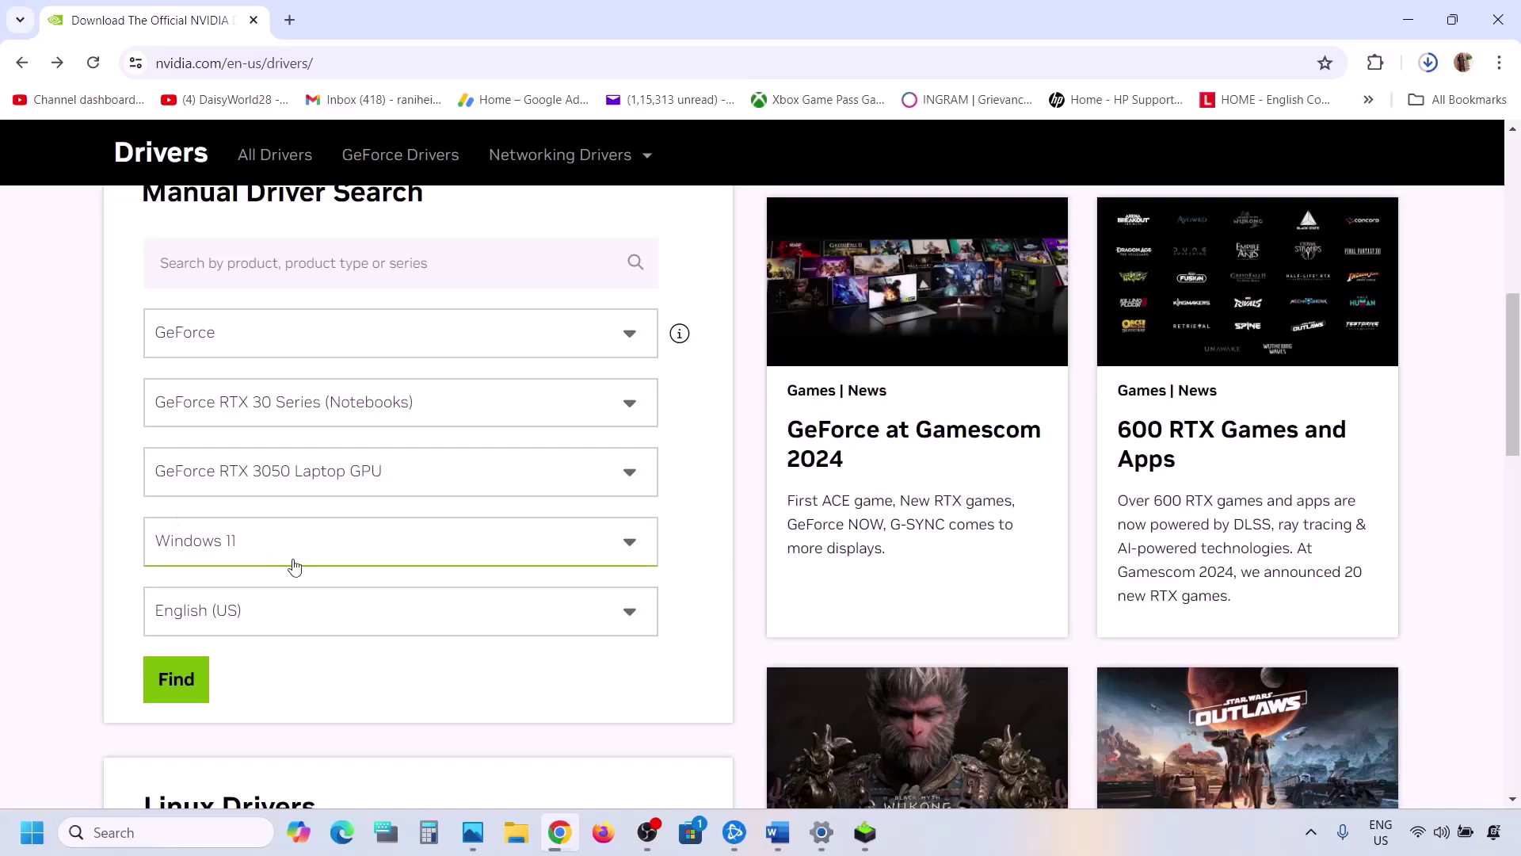
{"action": "scroll", "coordinate": [292, 567], "scroll_direction": "down", "scroll_amount": 1}
{"action": "left_click", "coordinate": [180, 595]}
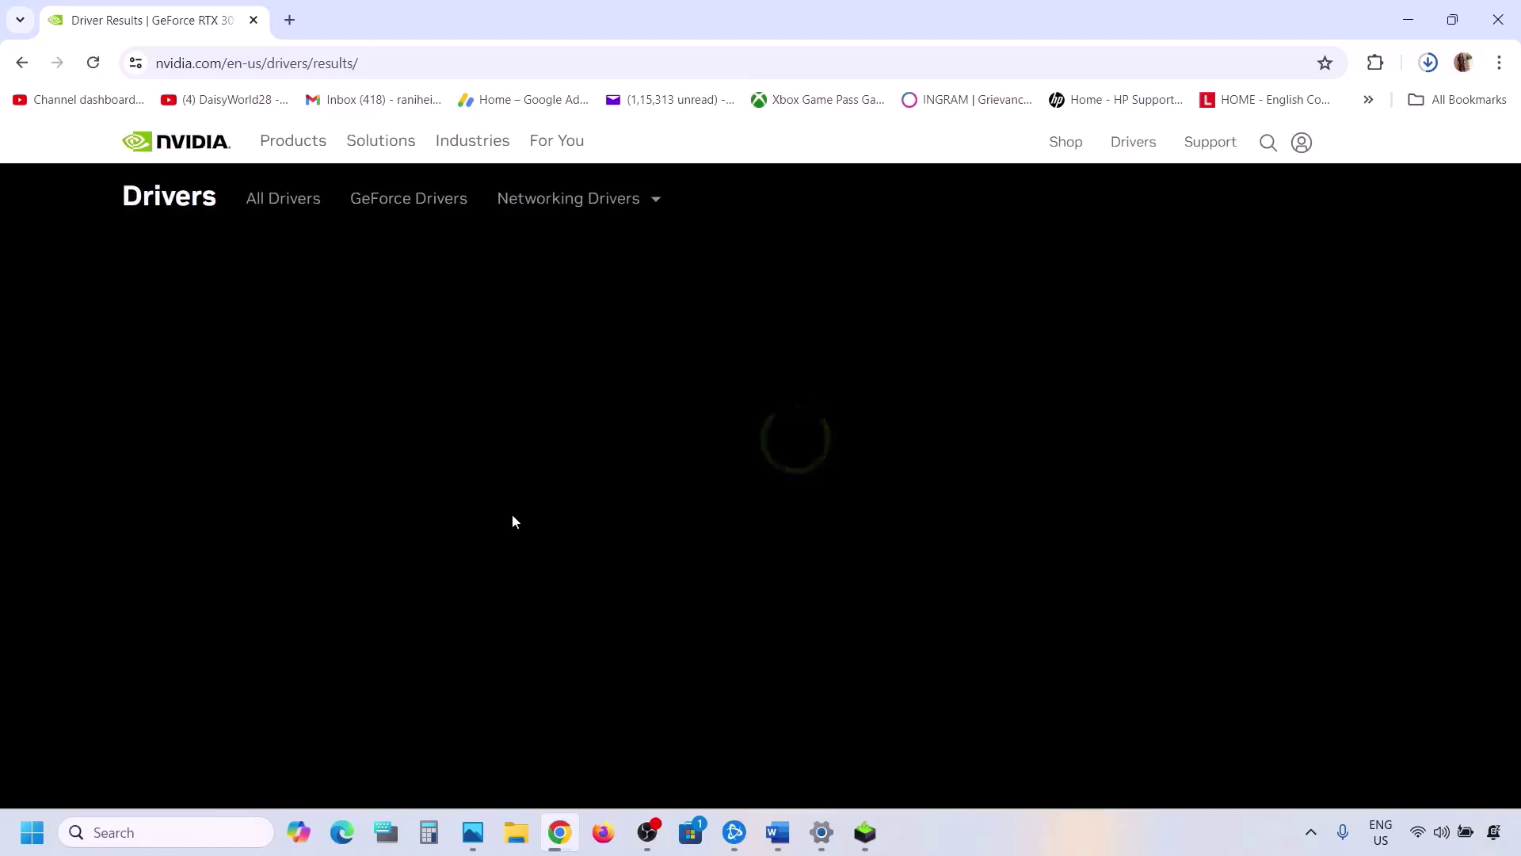
Open the GeForce Game Ready Driver 560.94 details from the results
{"action": "scroll", "coordinate": [511, 520], "scroll_direction": "down", "scroll_amount": 3}
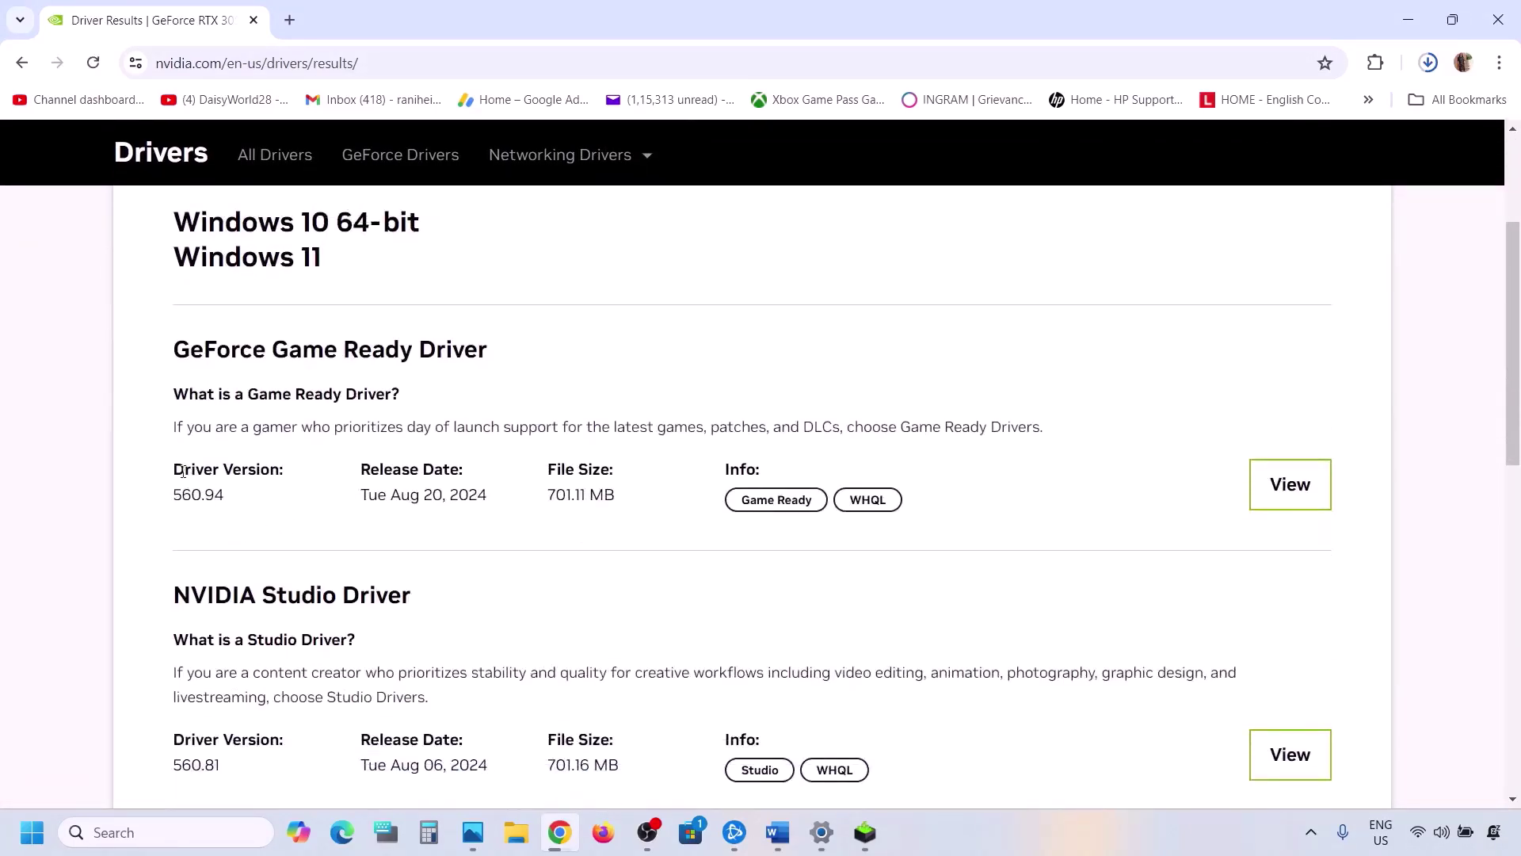
{"action": "left_click_drag", "start_coordinate": [183, 472], "coordinate": [277, 465]}
{"action": "left_click_drag", "start_coordinate": [183, 496], "coordinate": [241, 495]}
{"action": "left_click", "coordinate": [1293, 483]}
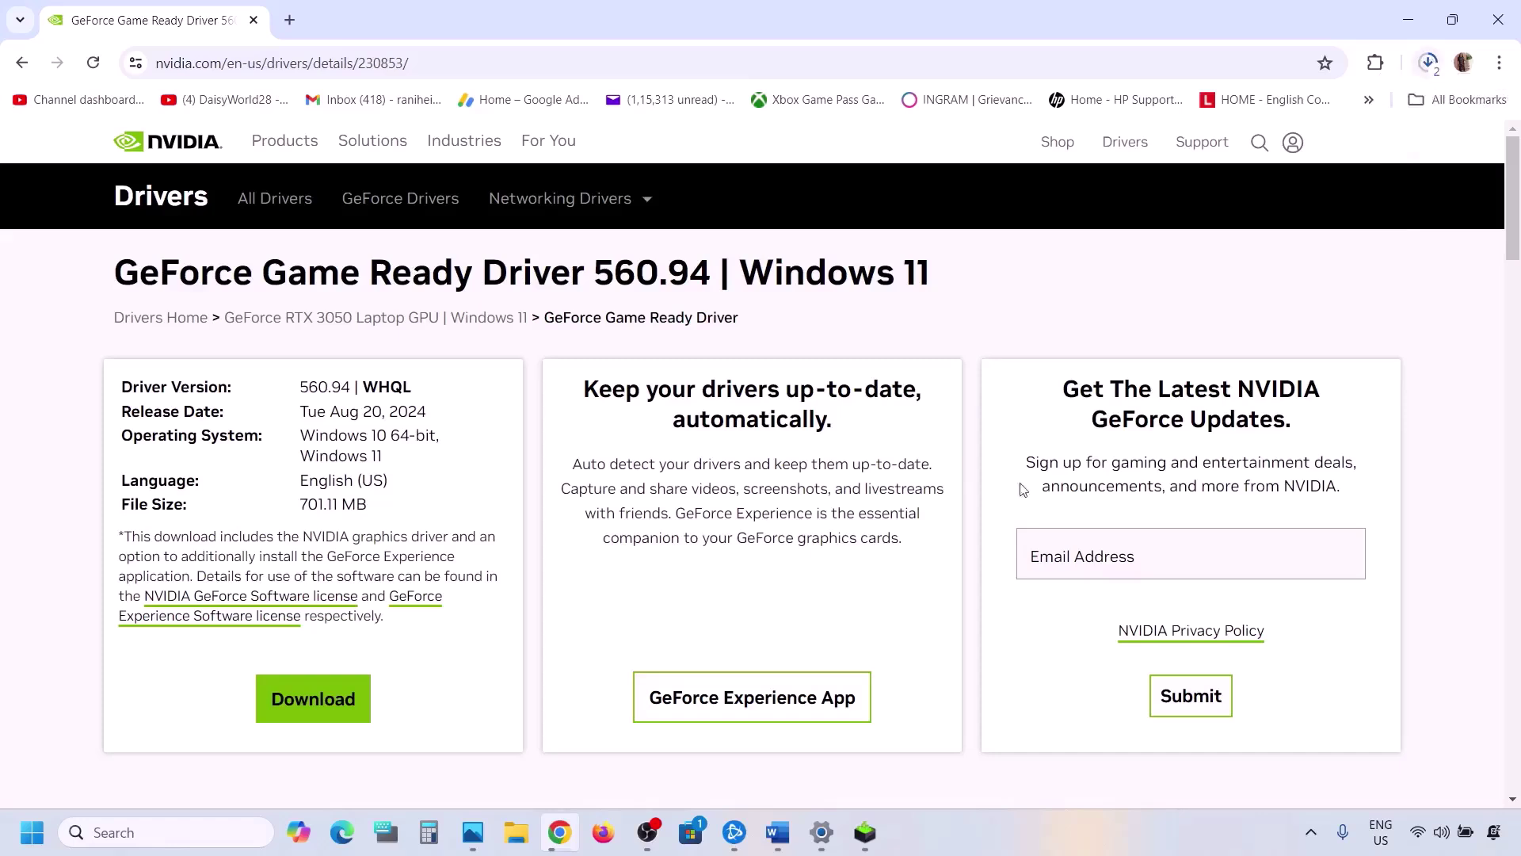
Run the 560.94 installer with Custom (Advanced) and Perform a clean installation ticked
{"action": "left_click", "coordinate": [866, 838]}
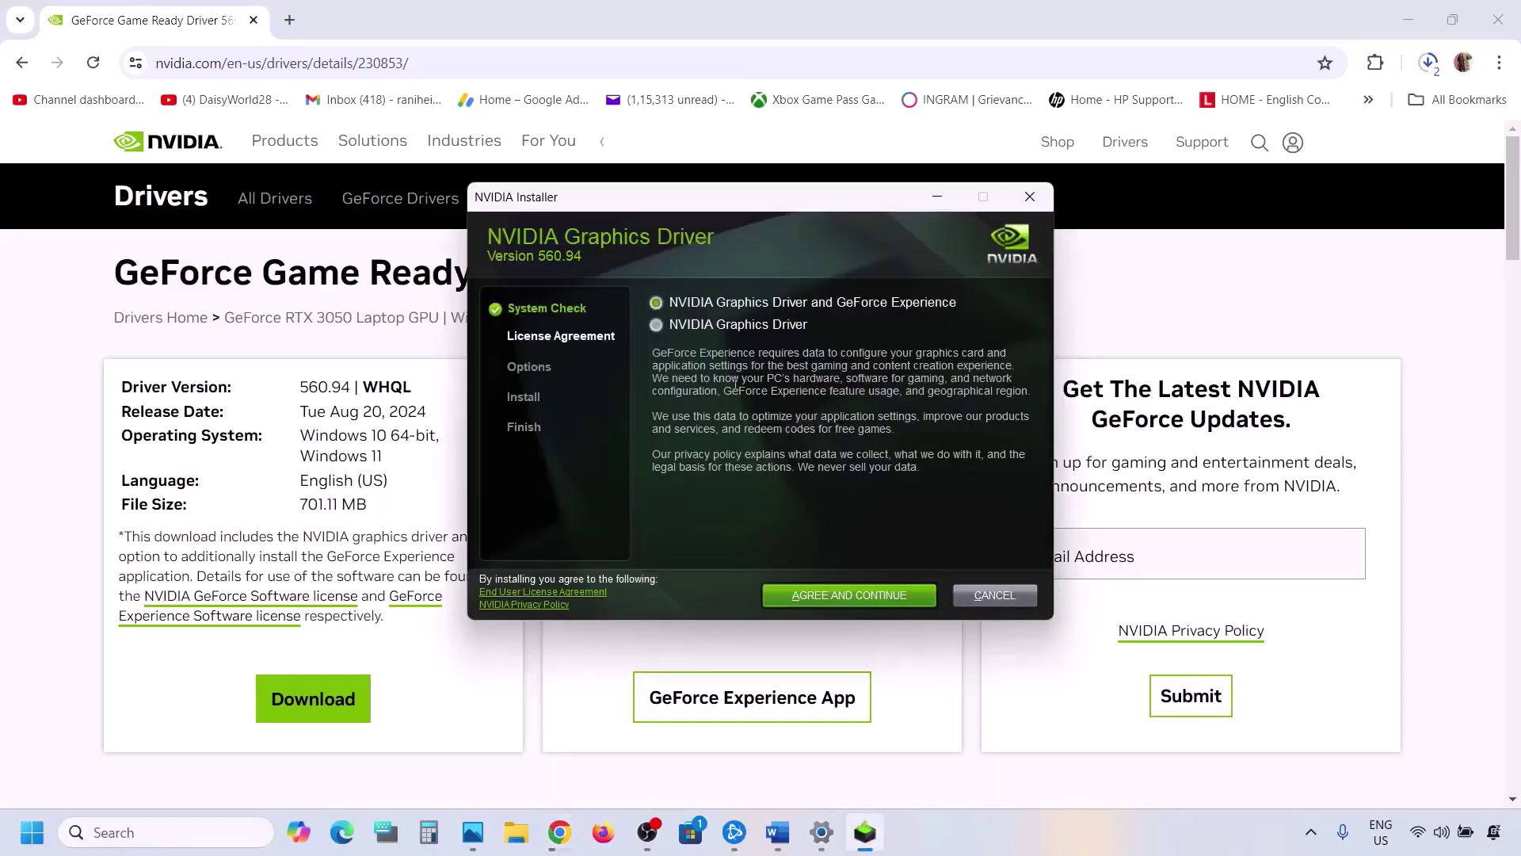
{"action": "left_click", "coordinate": [852, 597]}
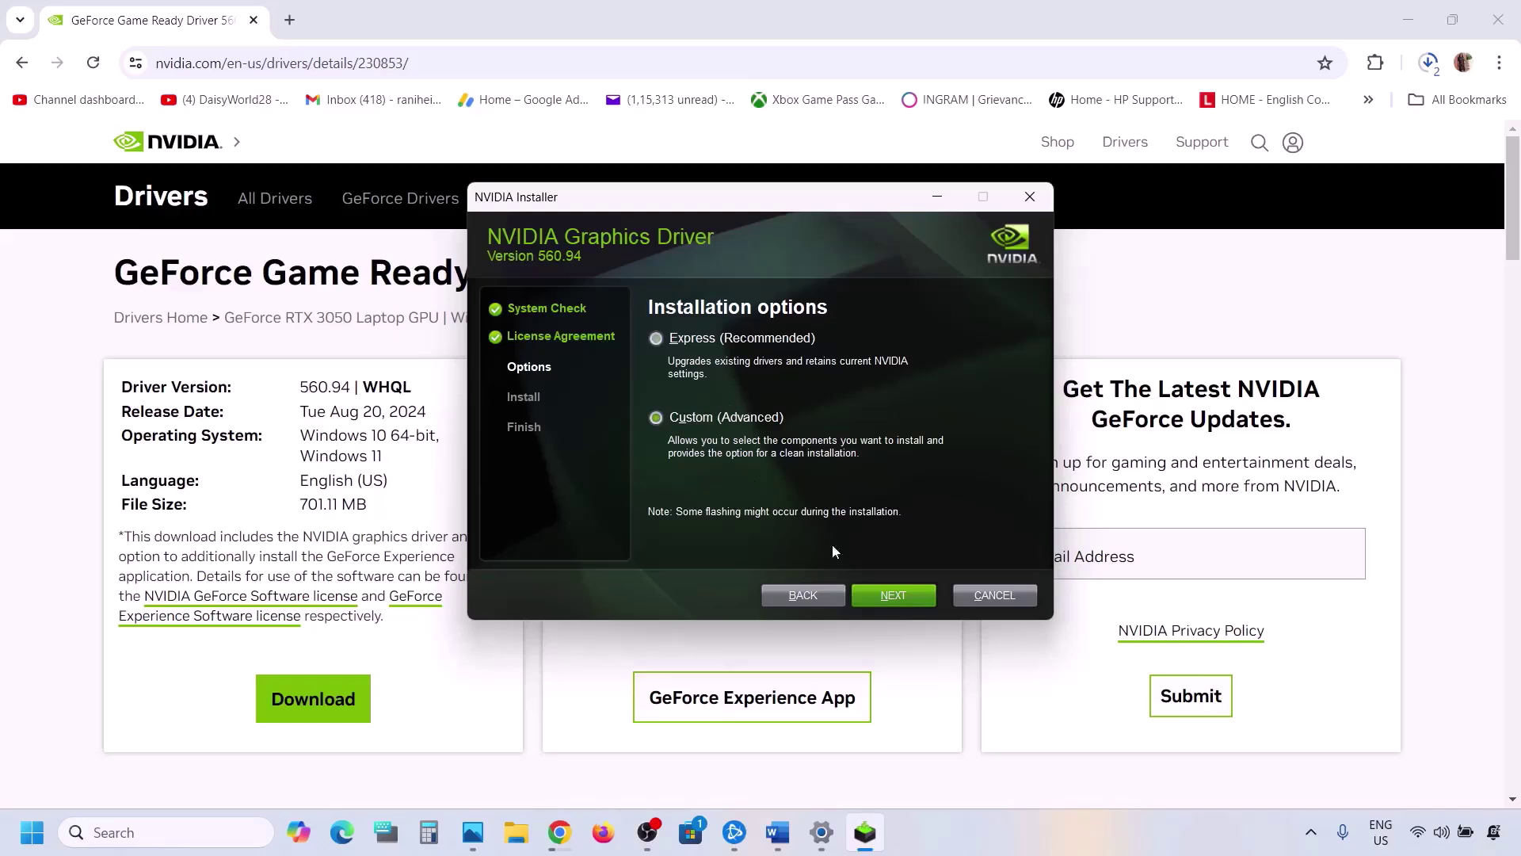
{"action": "left_click", "coordinate": [879, 597]}
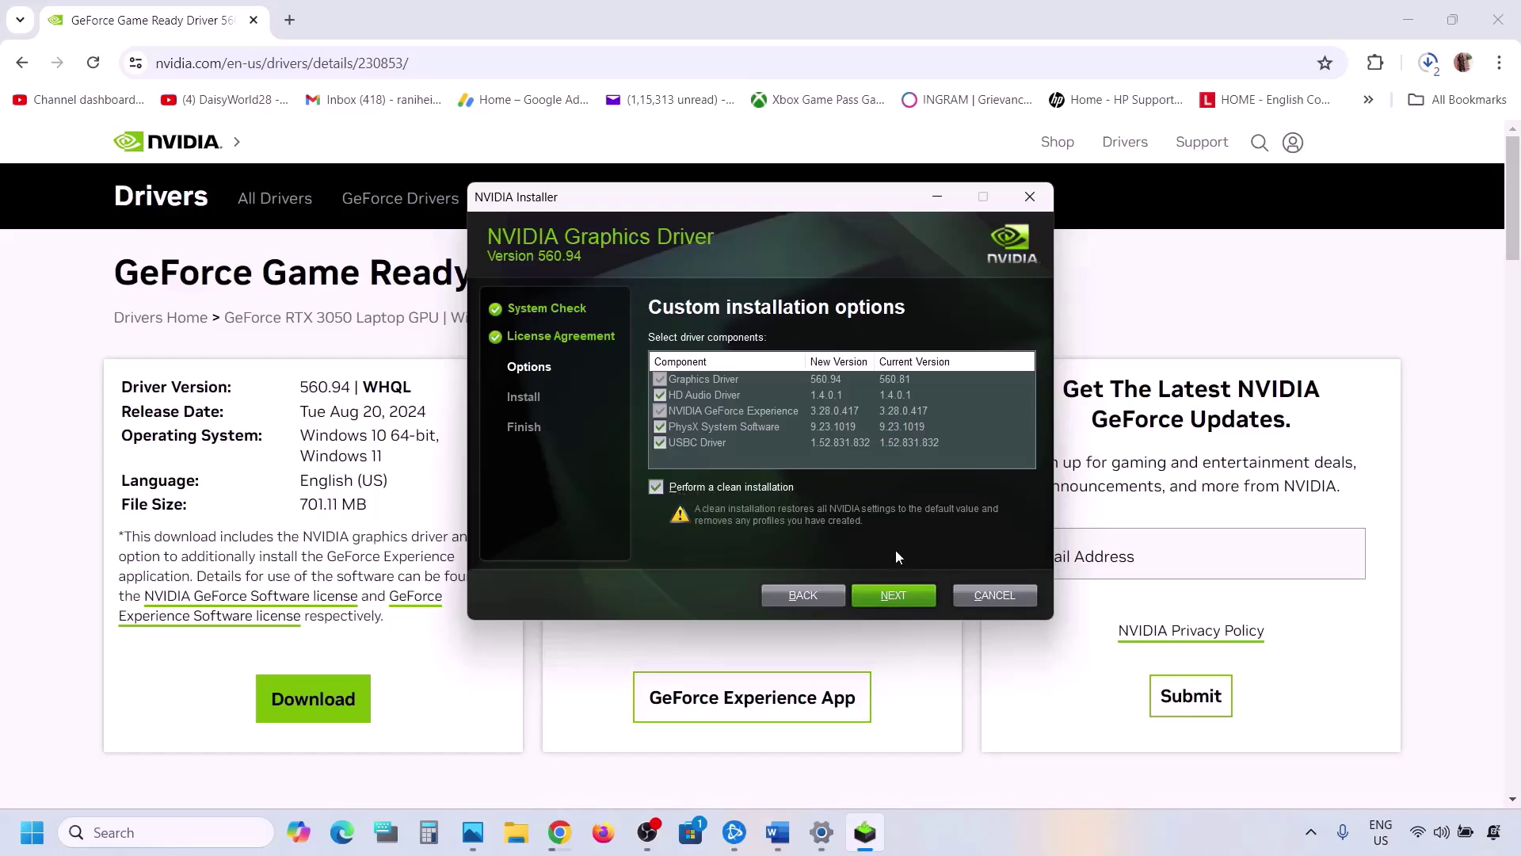
{"action": "left_click", "coordinate": [898, 597]}
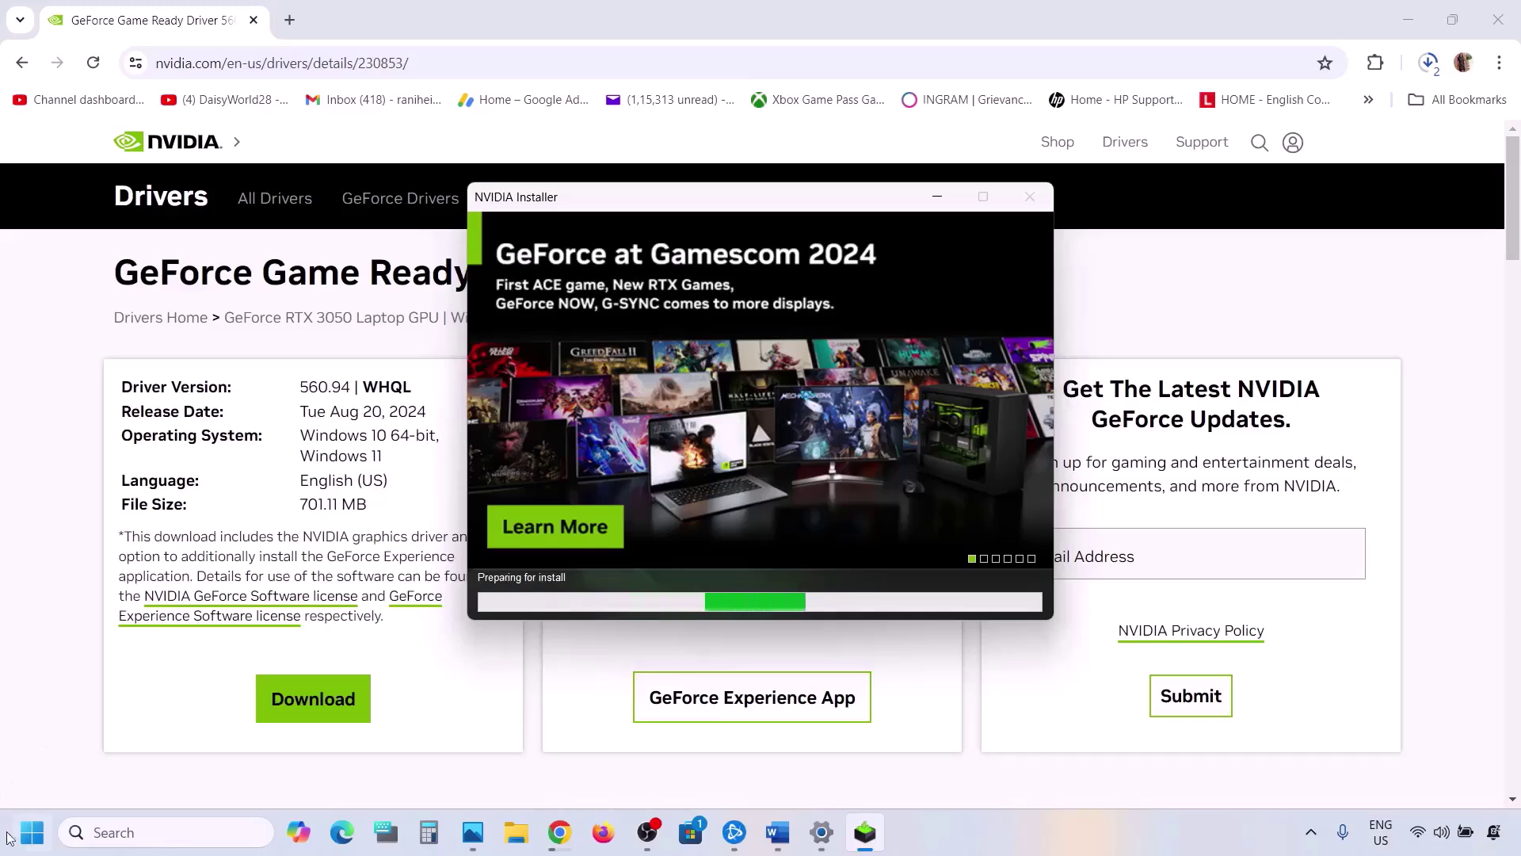
Open and dismiss the Start power options, leaving Steam in front
{"action": "key", "text": "super"}
{"action": "left_click", "coordinate": [576, 765]}
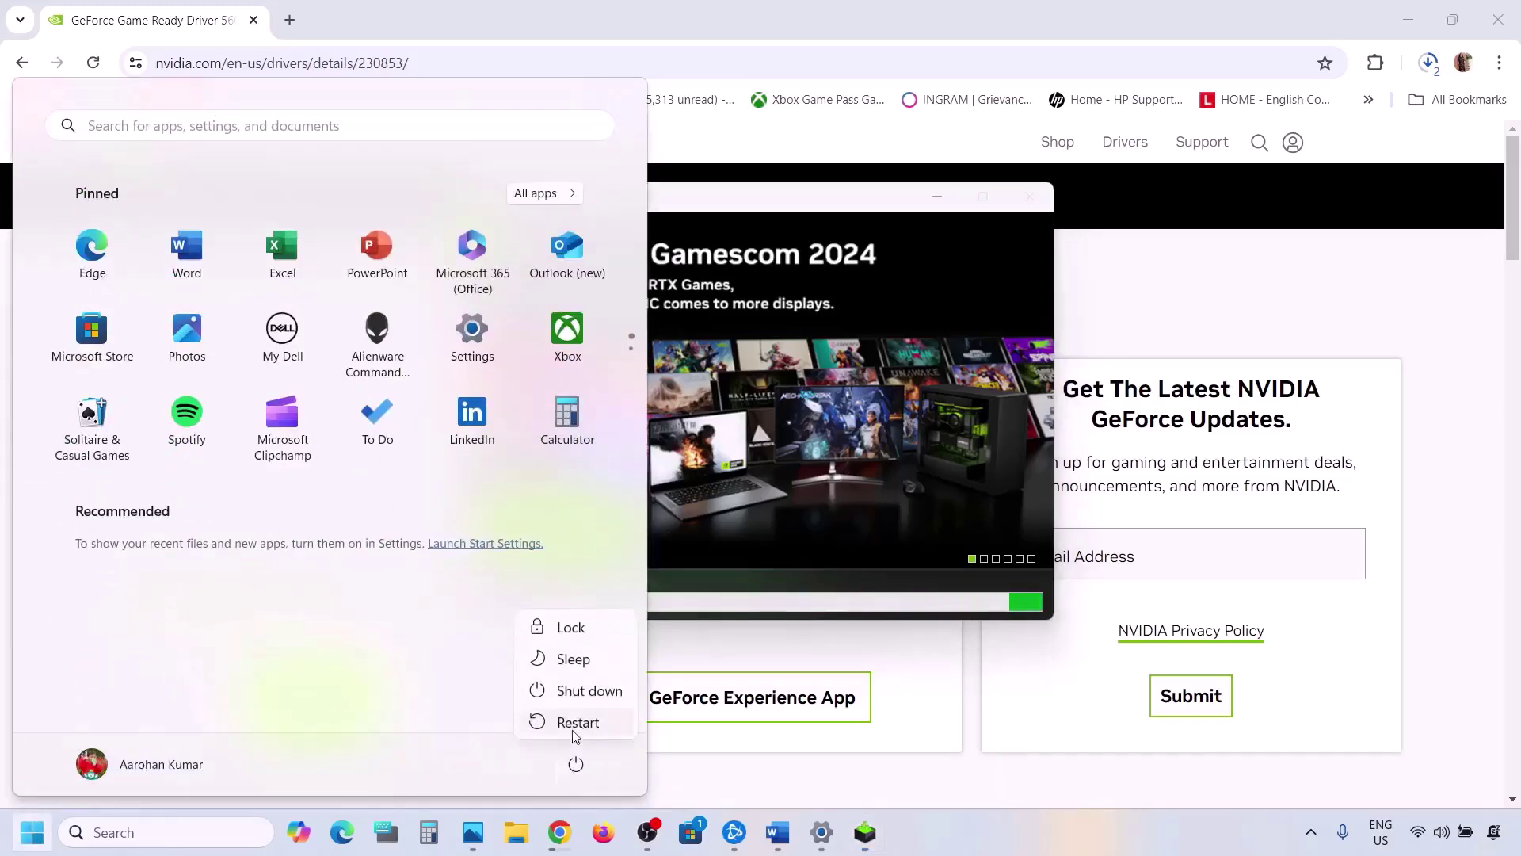
{"action": "left_click", "coordinate": [963, 446]}
{"action": "left_click", "coordinate": [963, 446]}
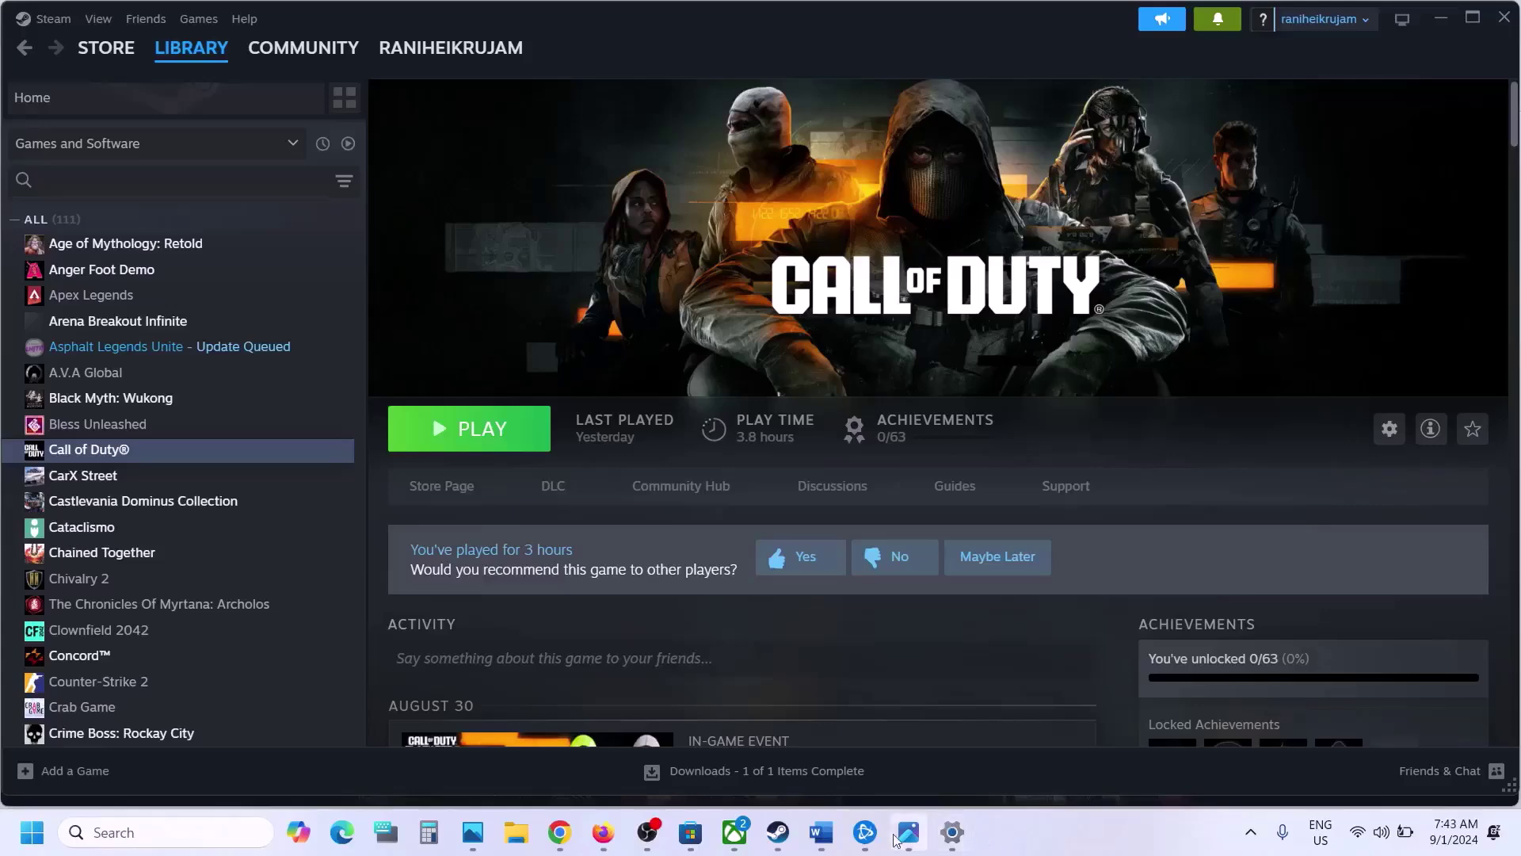
In Word, highlight Step 7's 'Adrenalin Edition Preview Driver for AFMF 2', then return to the browser
{"action": "left_click", "coordinate": [832, 837]}
{"action": "scroll", "coordinate": [618, 441], "scroll_direction": "down", "scroll_amount": 4}
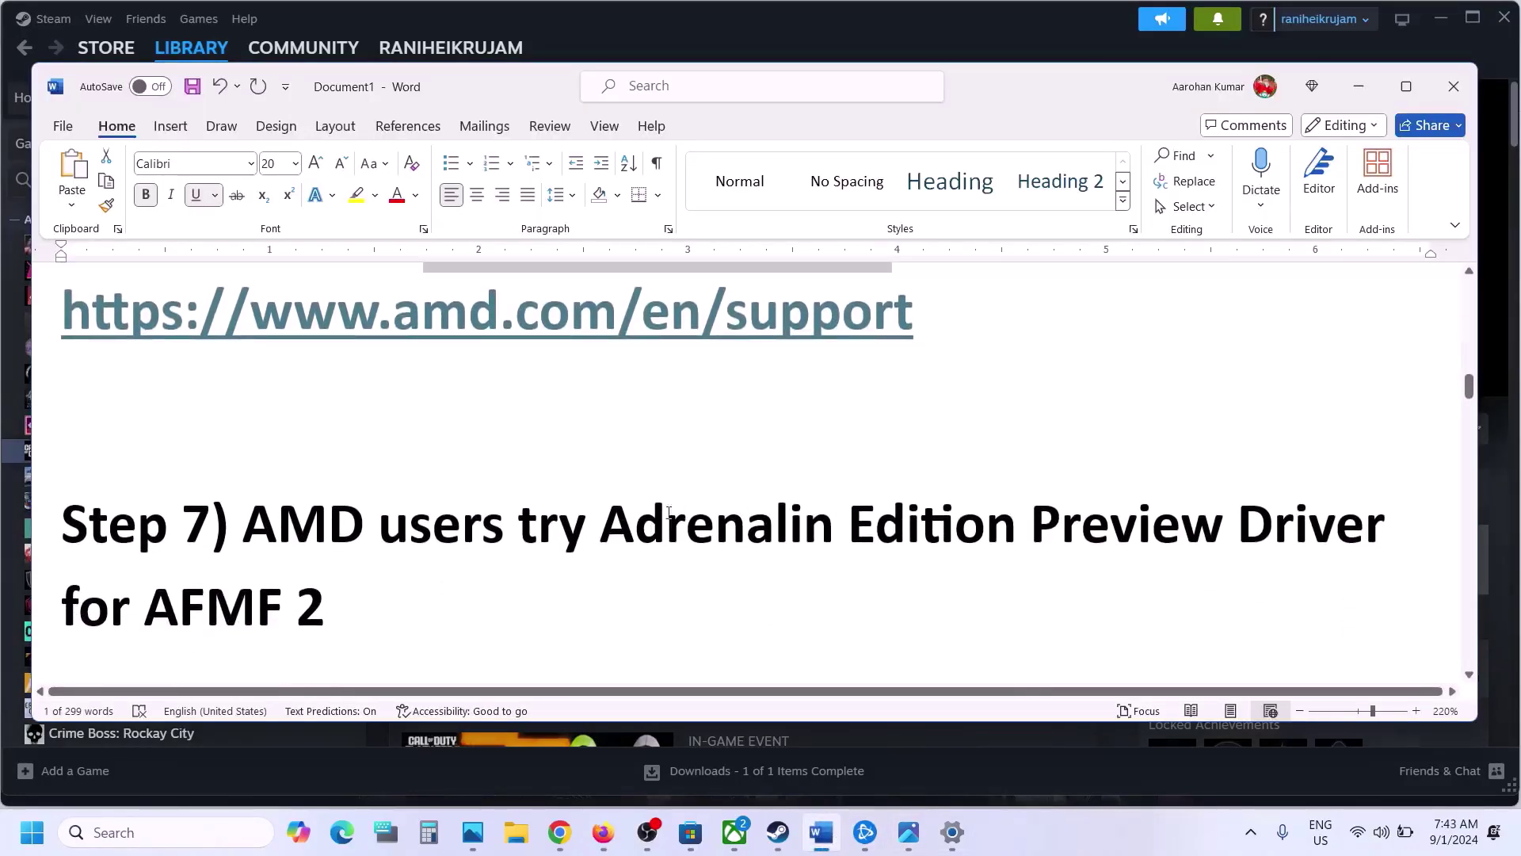
{"action": "left_click_drag", "start_coordinate": [602, 525], "coordinate": [333, 611]}
{"action": "left_click", "coordinate": [338, 610]}
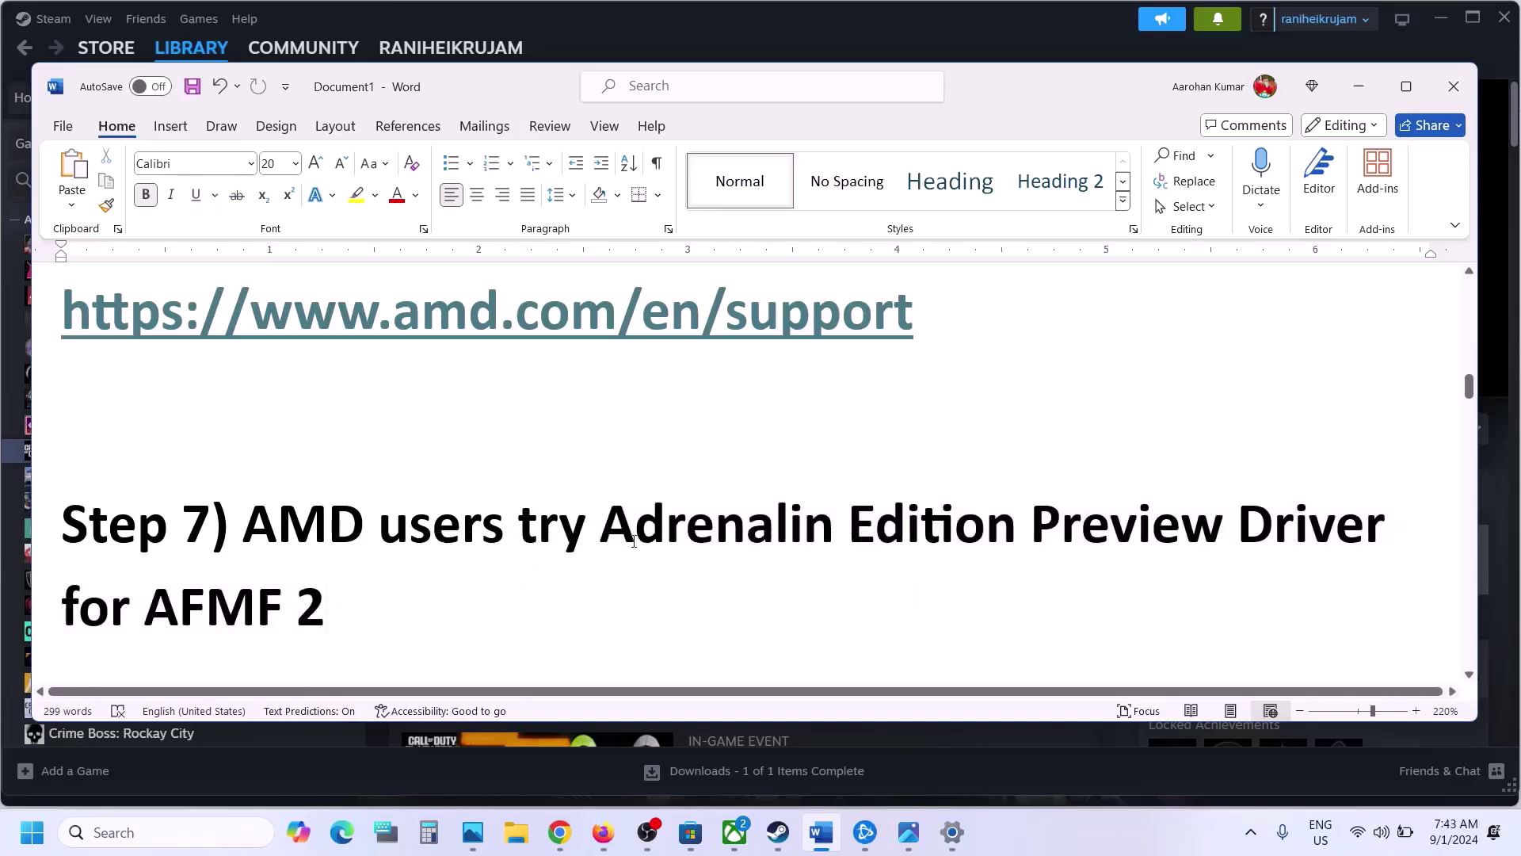
{"action": "left_click_drag", "start_coordinate": [604, 529], "coordinate": [703, 578]}
{"action": "key", "text": "ctrl+c"}
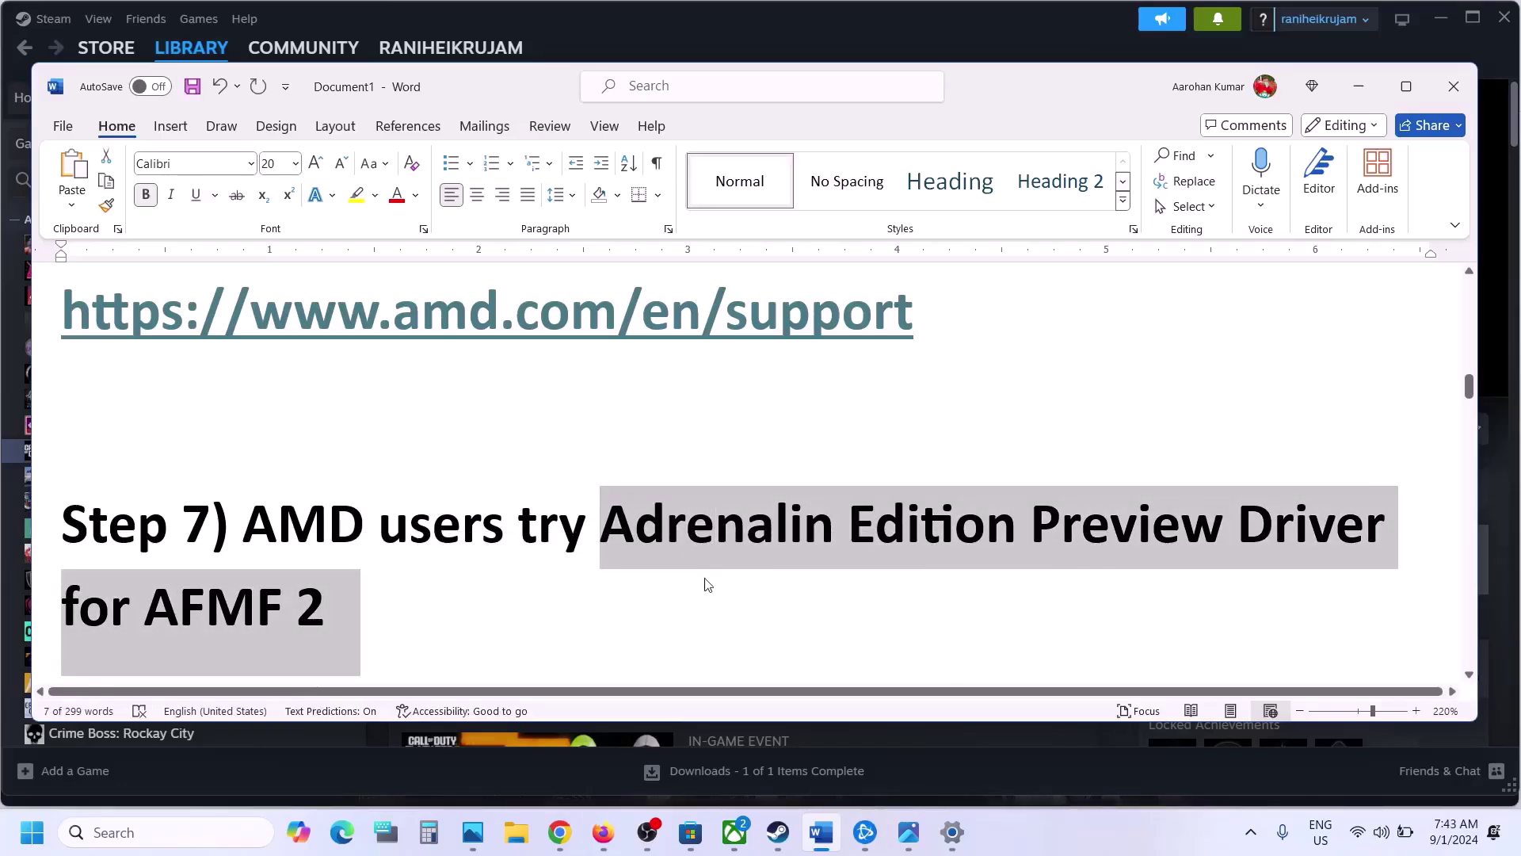
{"action": "left_click", "coordinate": [559, 832]}
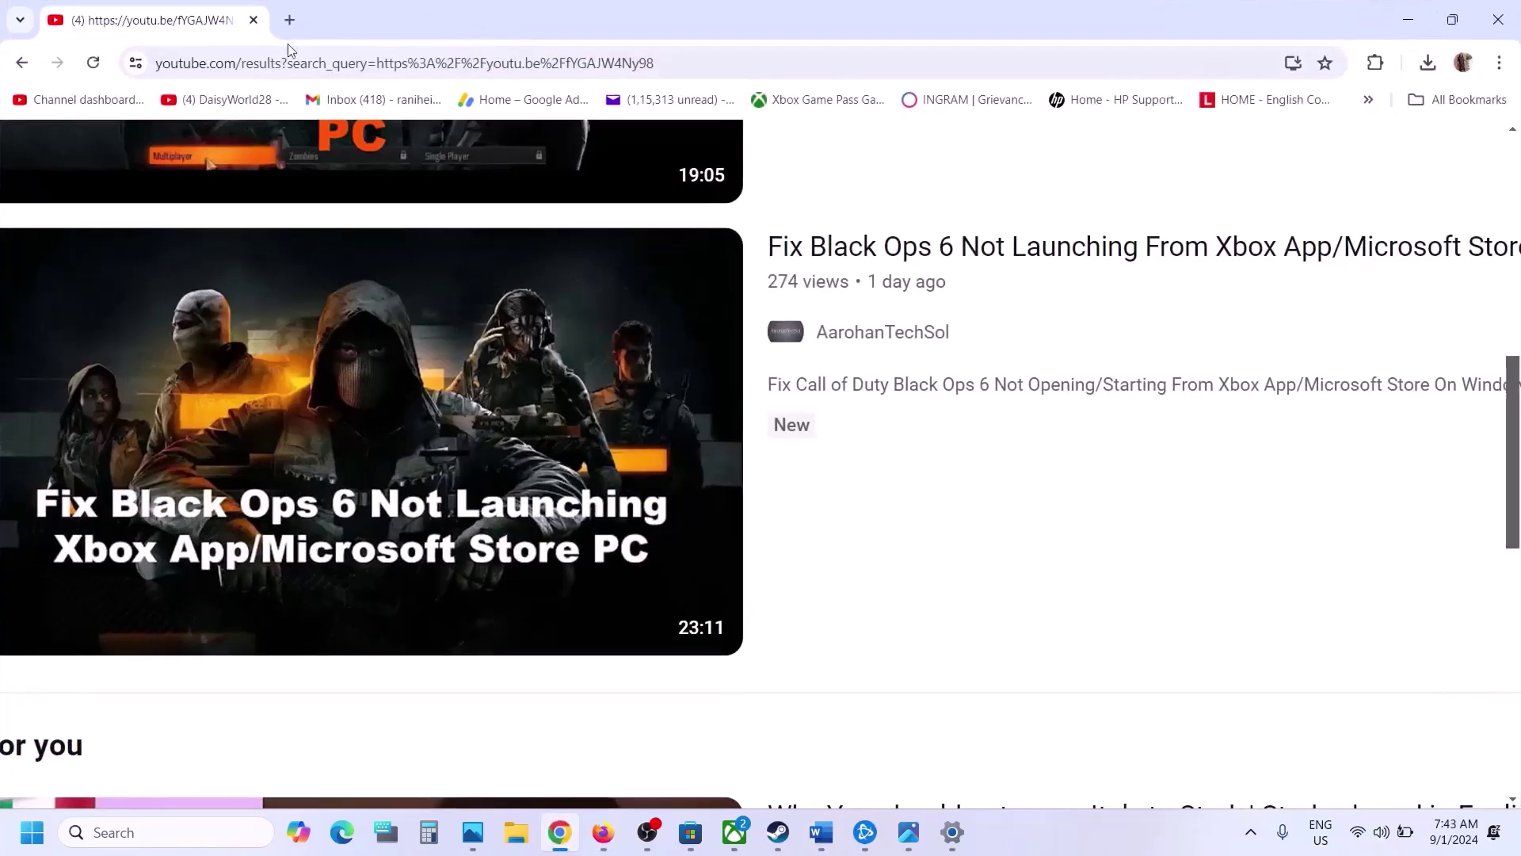
Search the copied AFMF 2 preview-driver heading and open the amd.com release notes result
{"action": "left_click", "coordinate": [290, 24]}
{"action": "key", "text": "ctrl+v"}
{"action": "key", "text": "Return"}
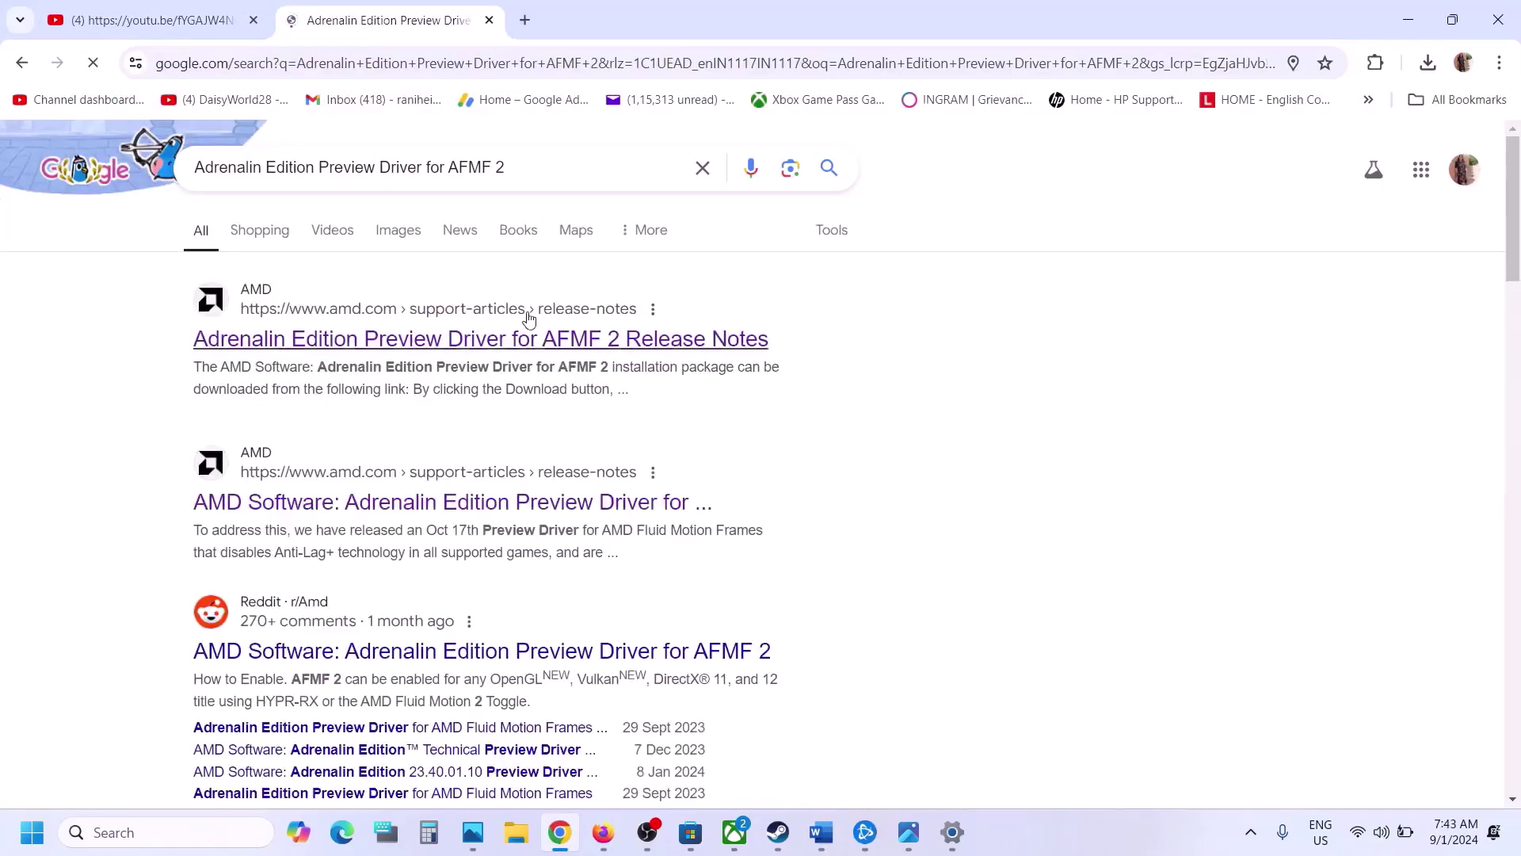
{"action": "left_click", "coordinate": [387, 352]}
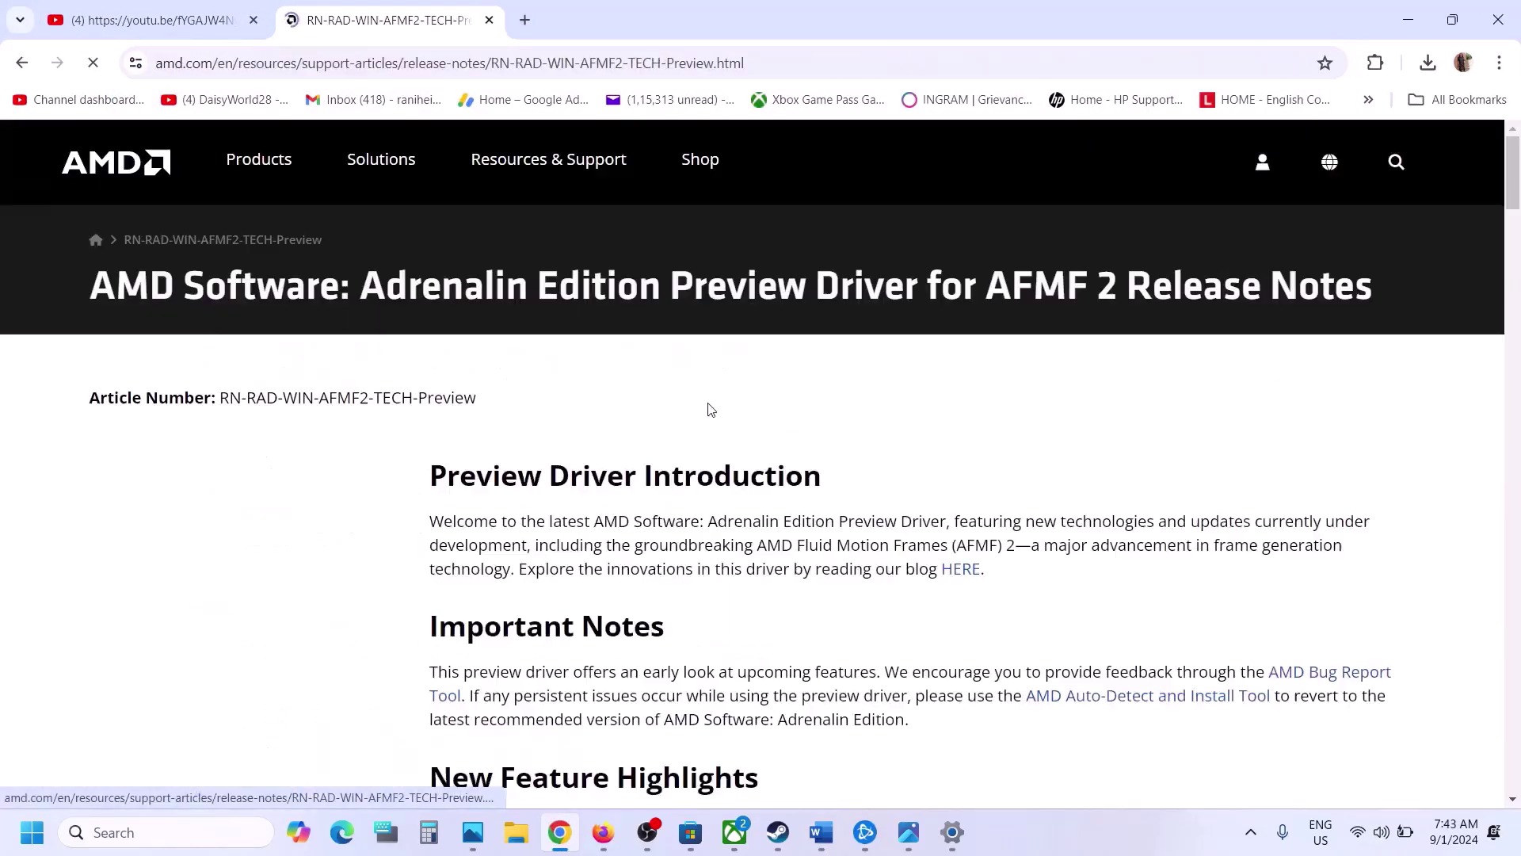
Scroll the AMD release notes down to the Adrenalin Edition Preview Driver 24.20.01.02 download
{"action": "scroll", "coordinate": [596, 511], "scroll_direction": "down", "scroll_amount": 2}
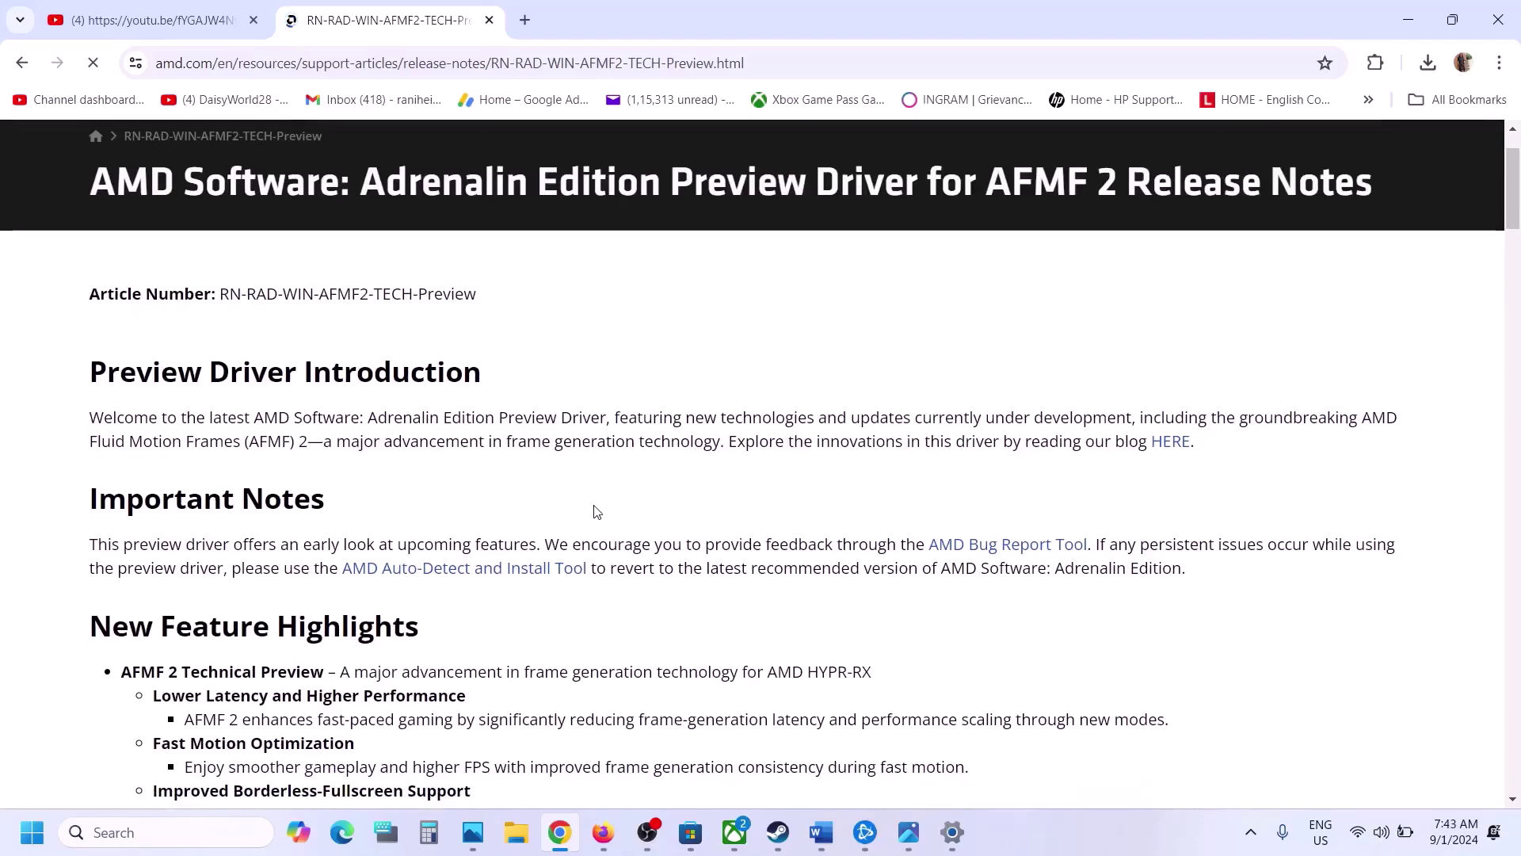
{"action": "scroll", "coordinate": [595, 507], "scroll_direction": "up", "scroll_amount": 2}
{"action": "scroll", "coordinate": [595, 507], "scroll_direction": "down", "scroll_amount": 6}
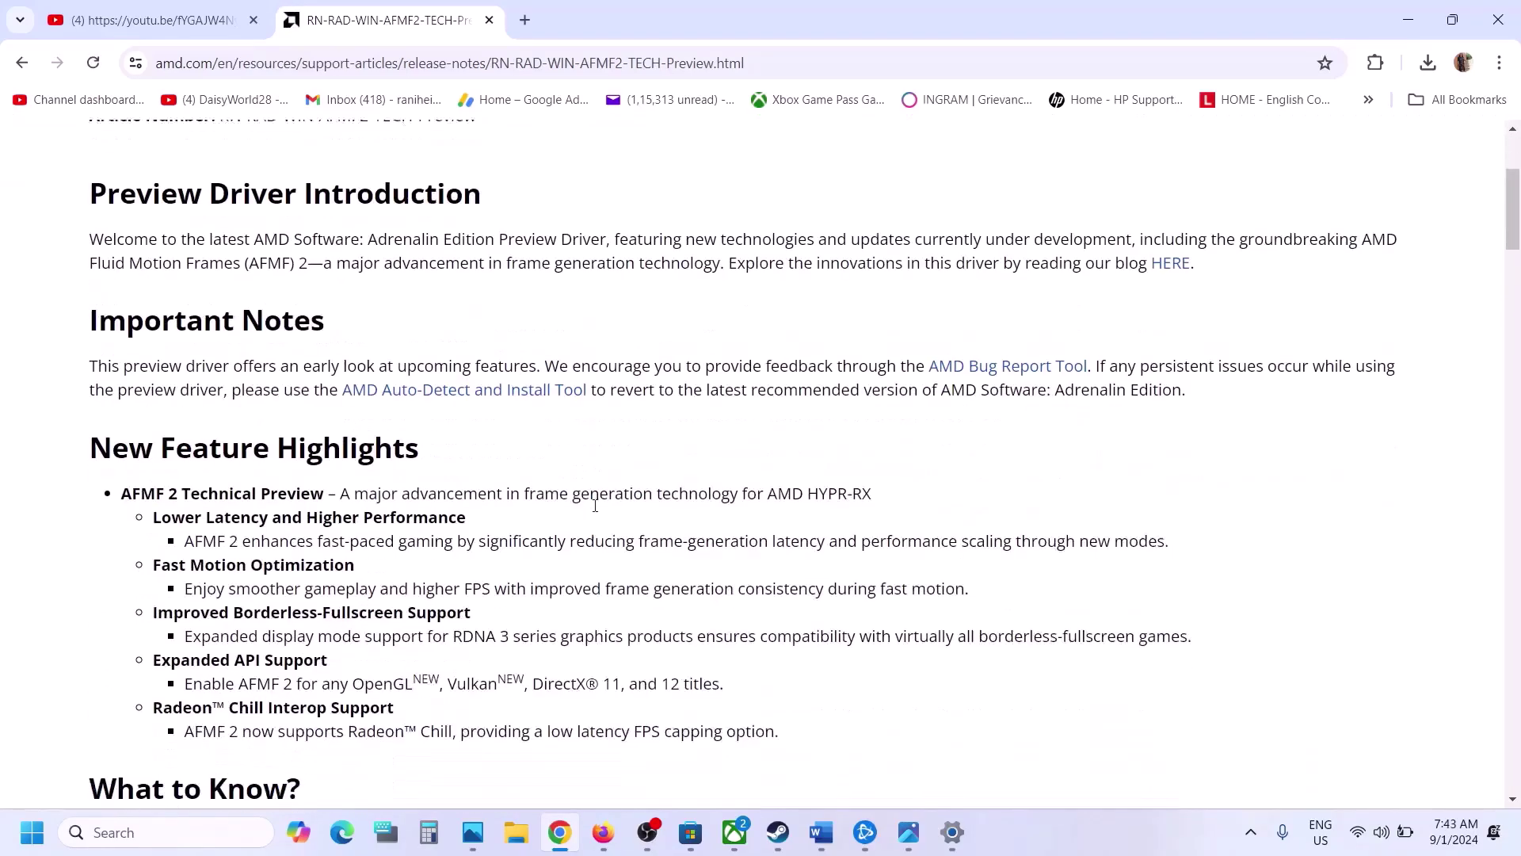
{"action": "scroll", "coordinate": [596, 511], "scroll_direction": "down", "scroll_amount": 10}
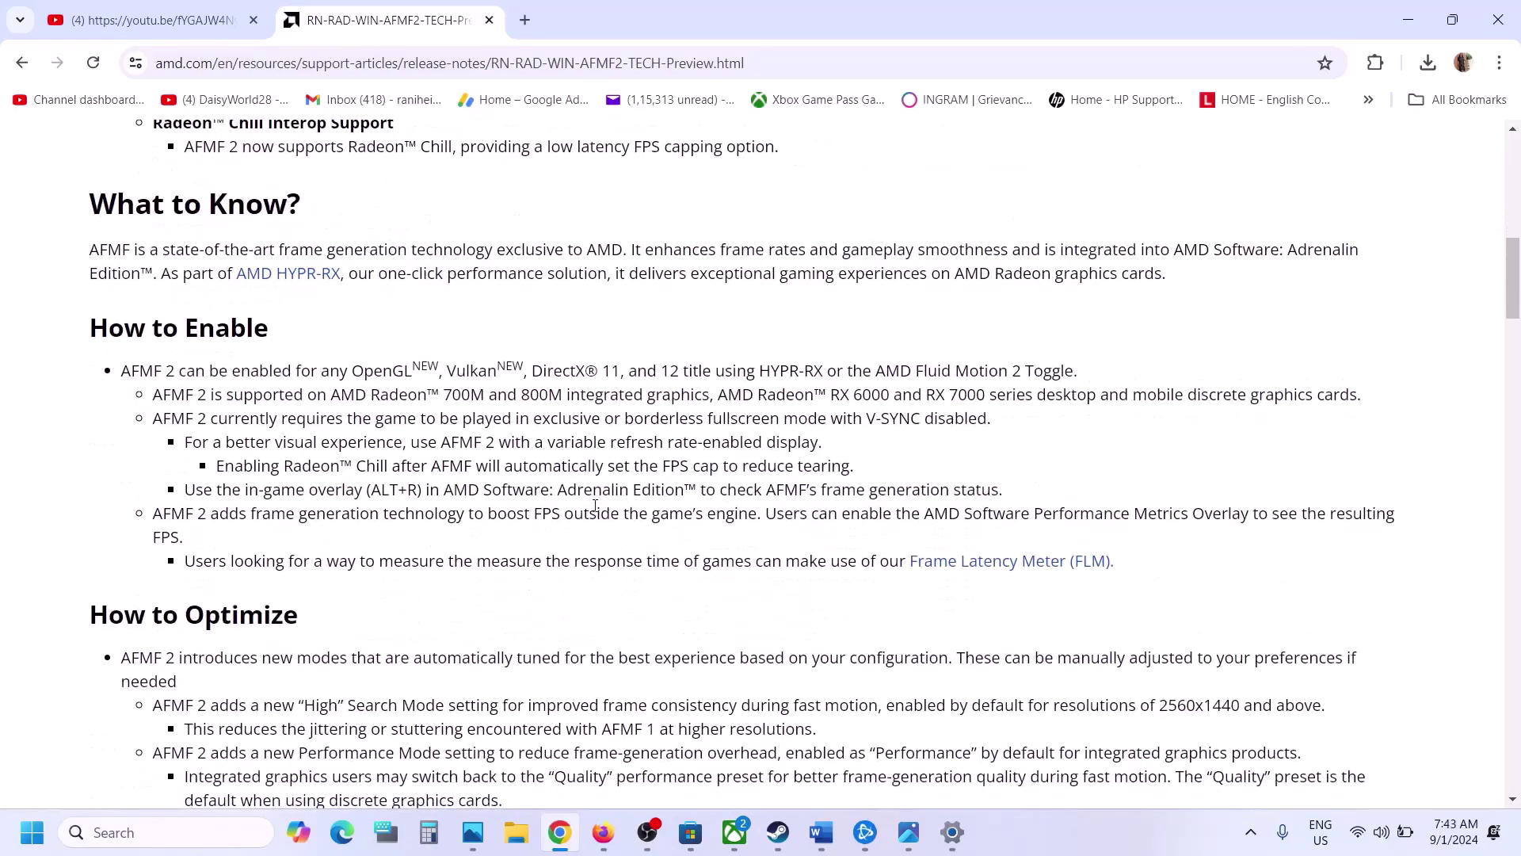
{"action": "scroll", "coordinate": [596, 511], "scroll_direction": "down", "scroll_amount": 6}
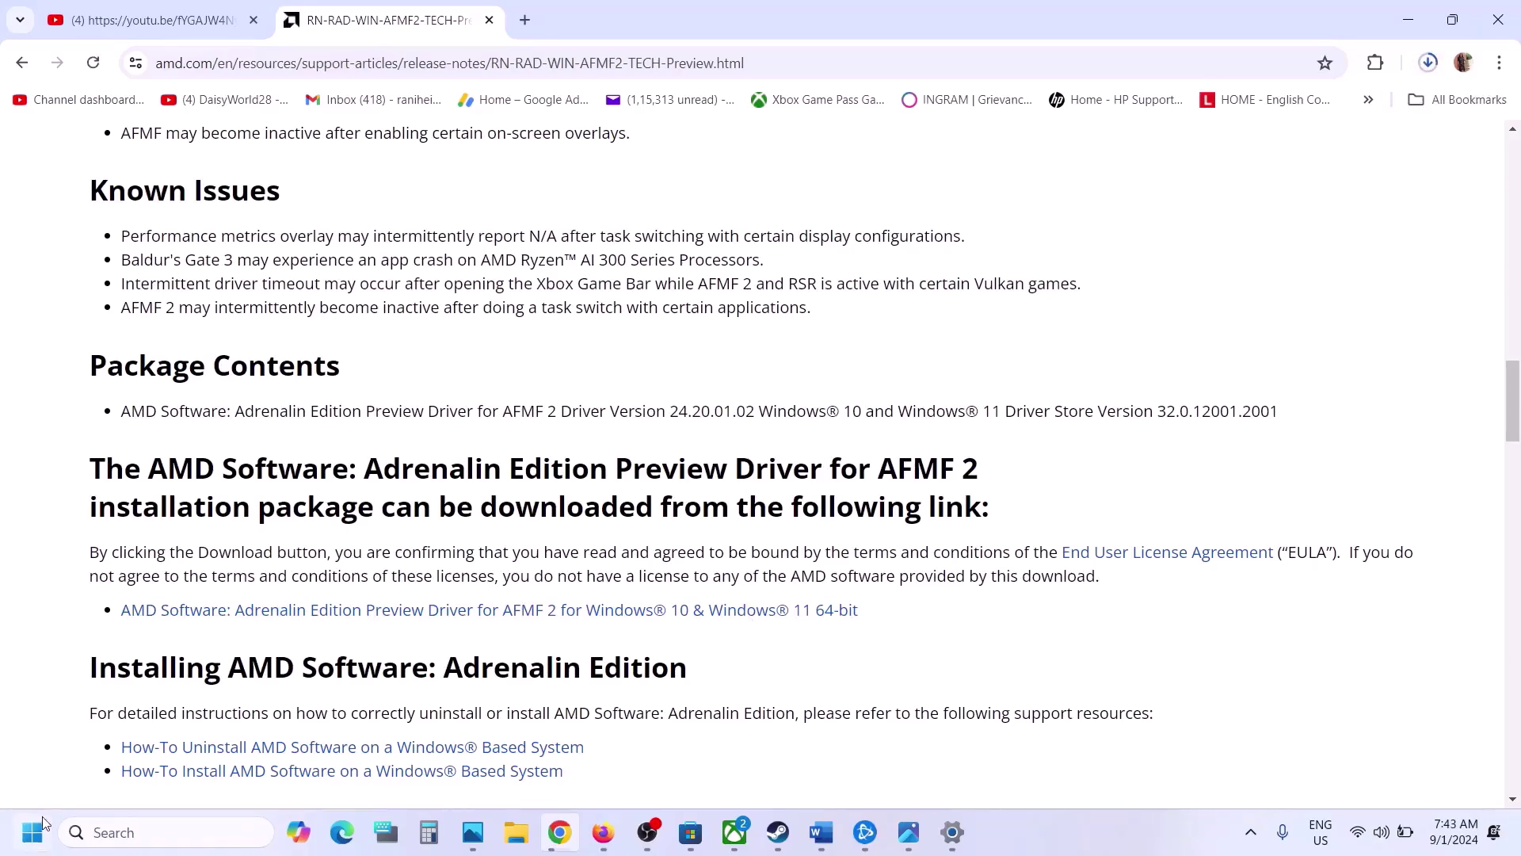
{"action": "left_click", "coordinate": [43, 821]}
Check the power options, the Steam library and the Word guide of steps
{"action": "left_click", "coordinate": [571, 767]}
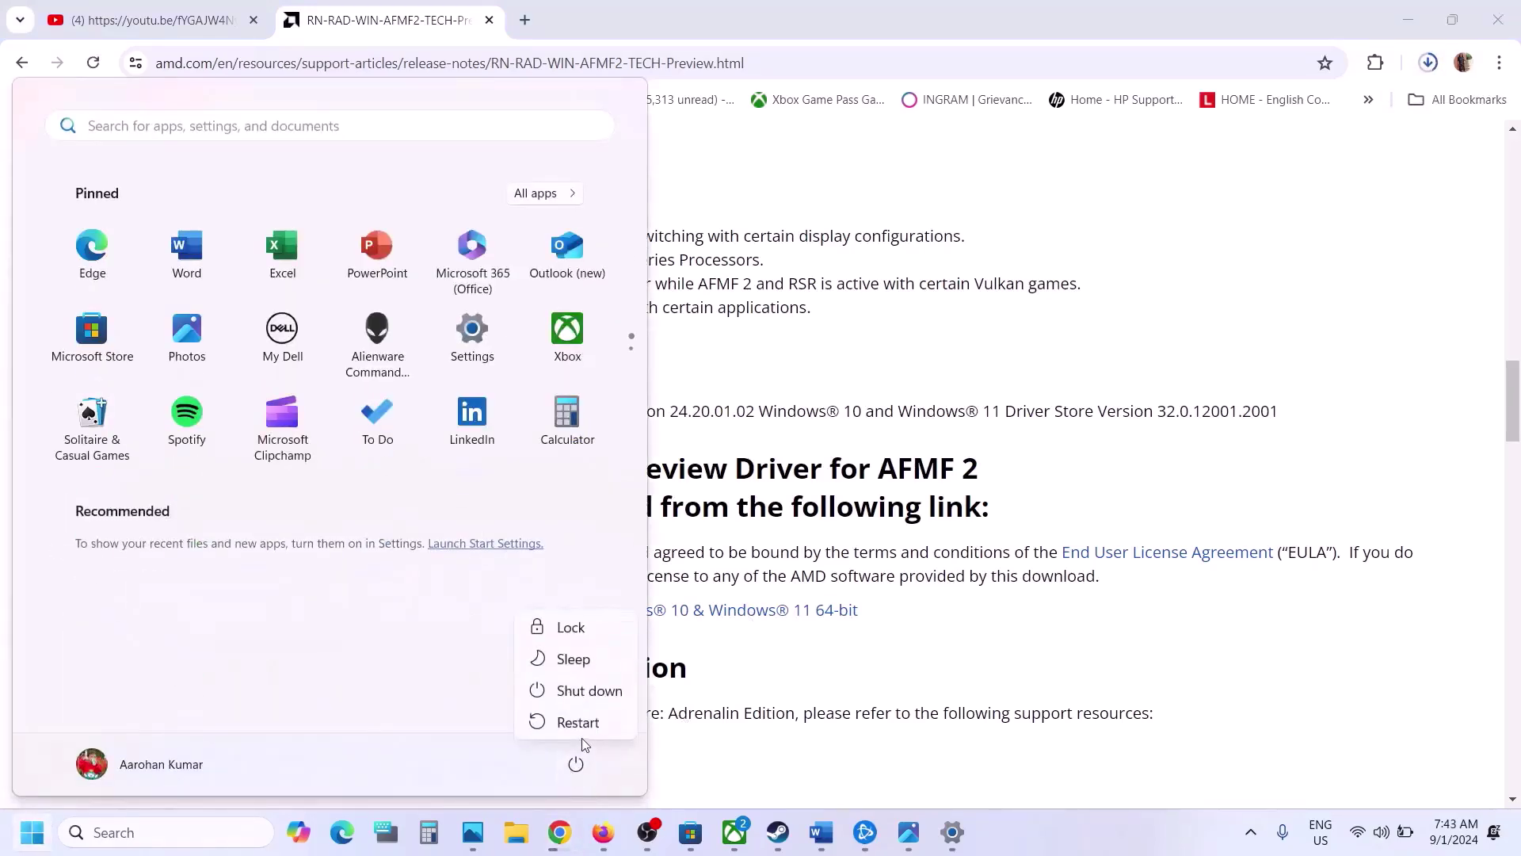
{"action": "left_click", "coordinate": [779, 841]}
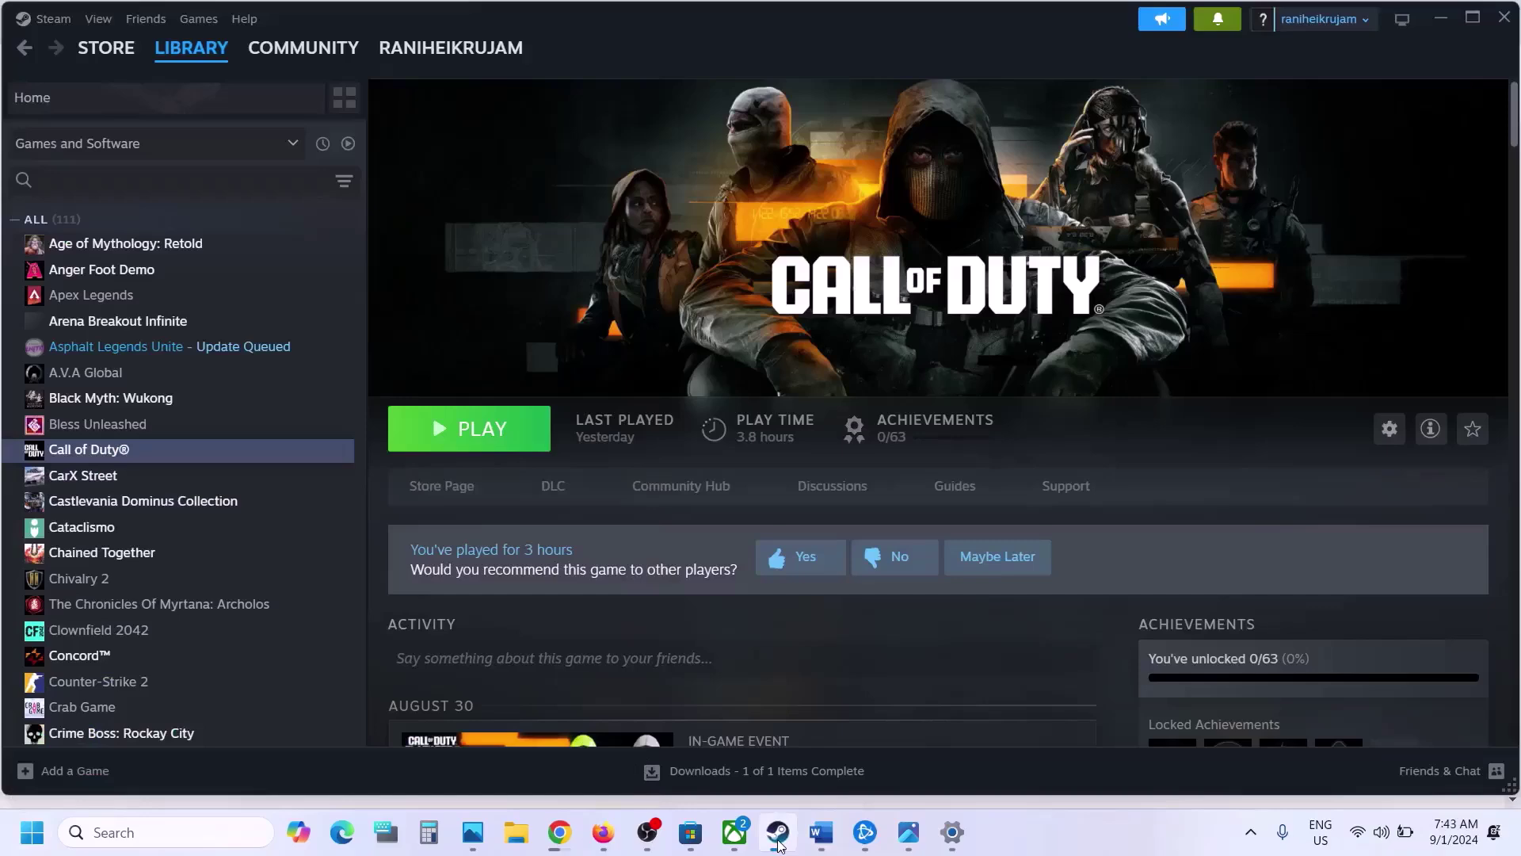
{"action": "left_click", "coordinate": [821, 832]}
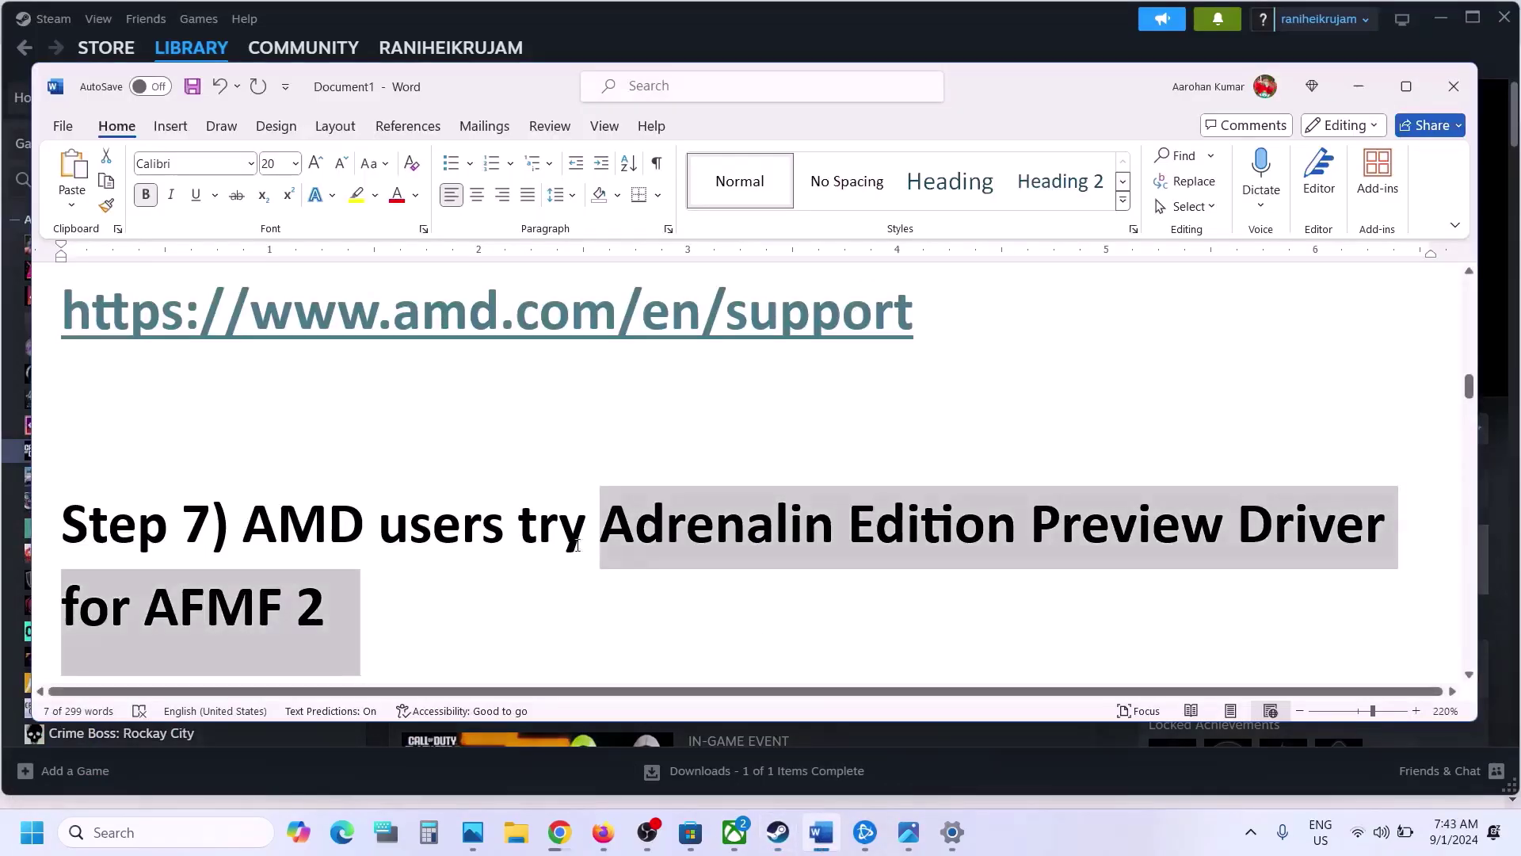
{"action": "scroll", "coordinate": [496, 541], "scroll_direction": "down", "scroll_amount": 3}
Take the word 'graphics' from the Word guide and search Windows for graphics settings
{"action": "right_click", "coordinate": [499, 539]}
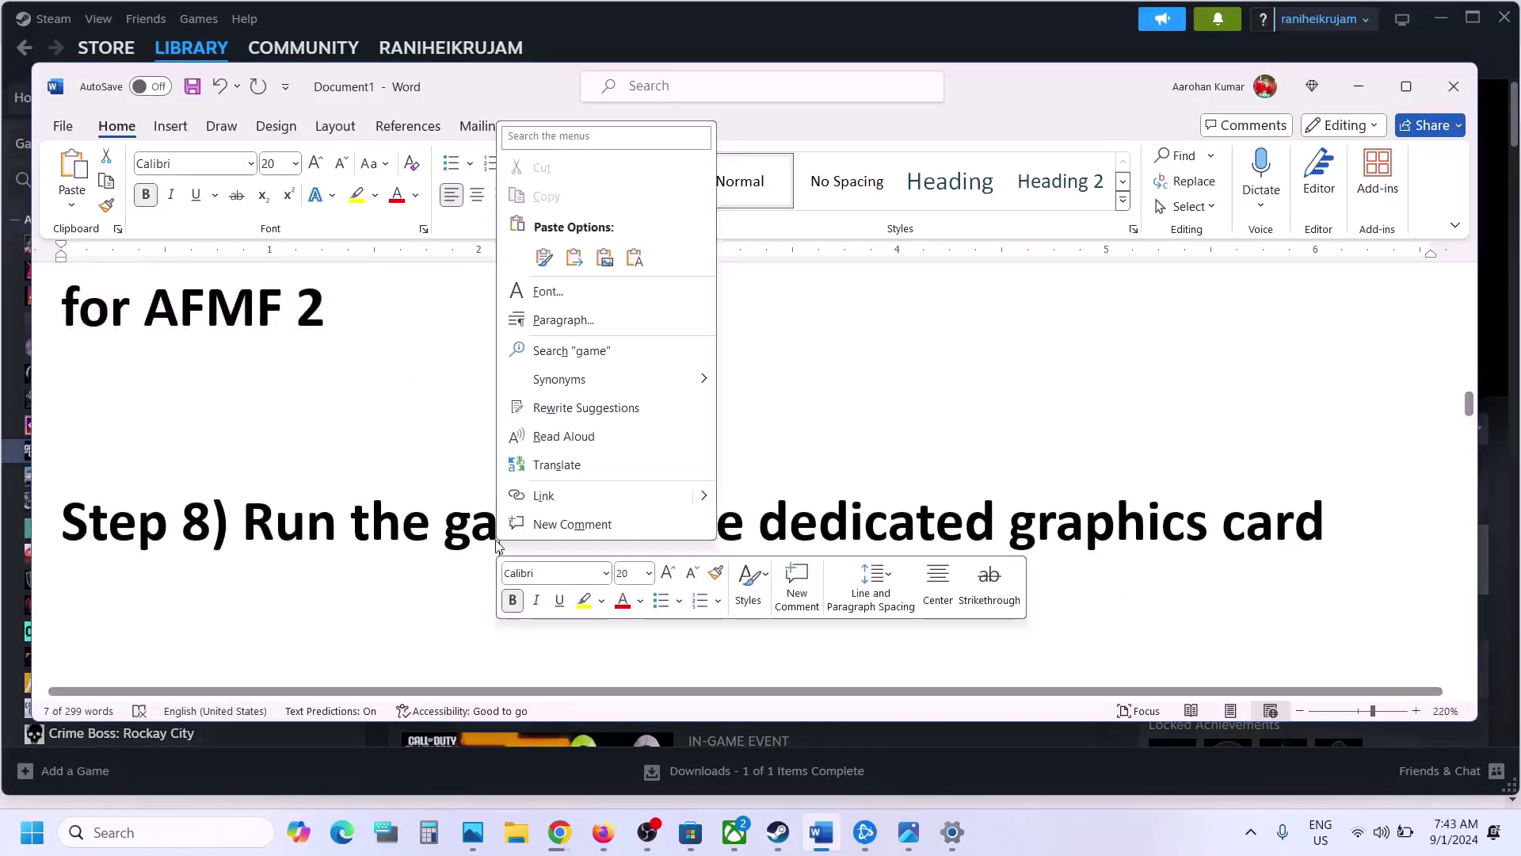
{"action": "left_click", "coordinate": [1064, 515]}
{"action": "double_click", "coordinate": [1070, 520]}
{"action": "key", "text": "ctrl+c"}
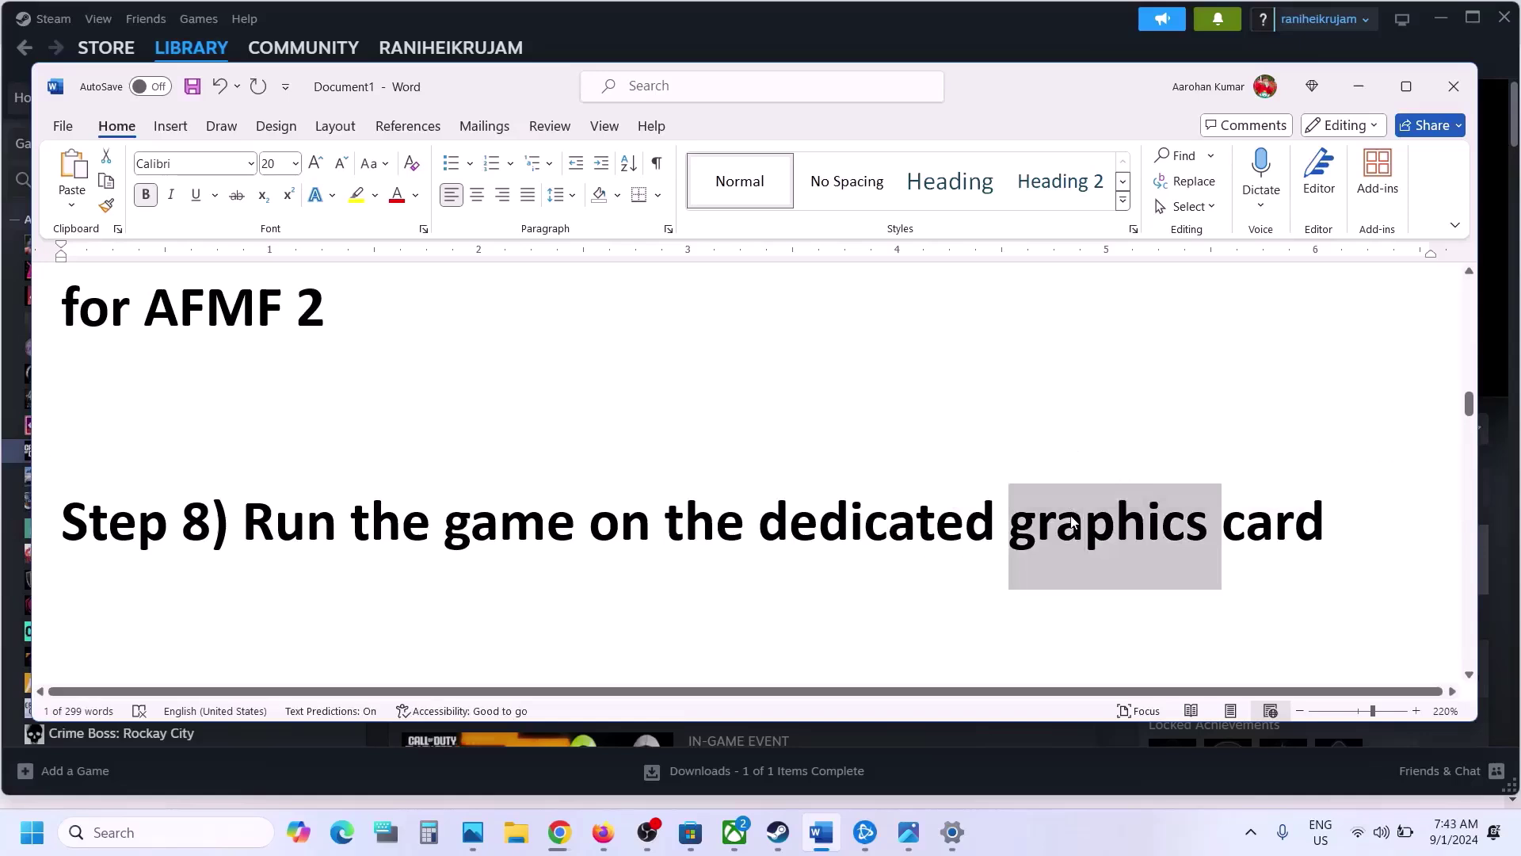
{"action": "left_click", "coordinate": [155, 832]}
{"action": "key", "text": "ctrl+v"}
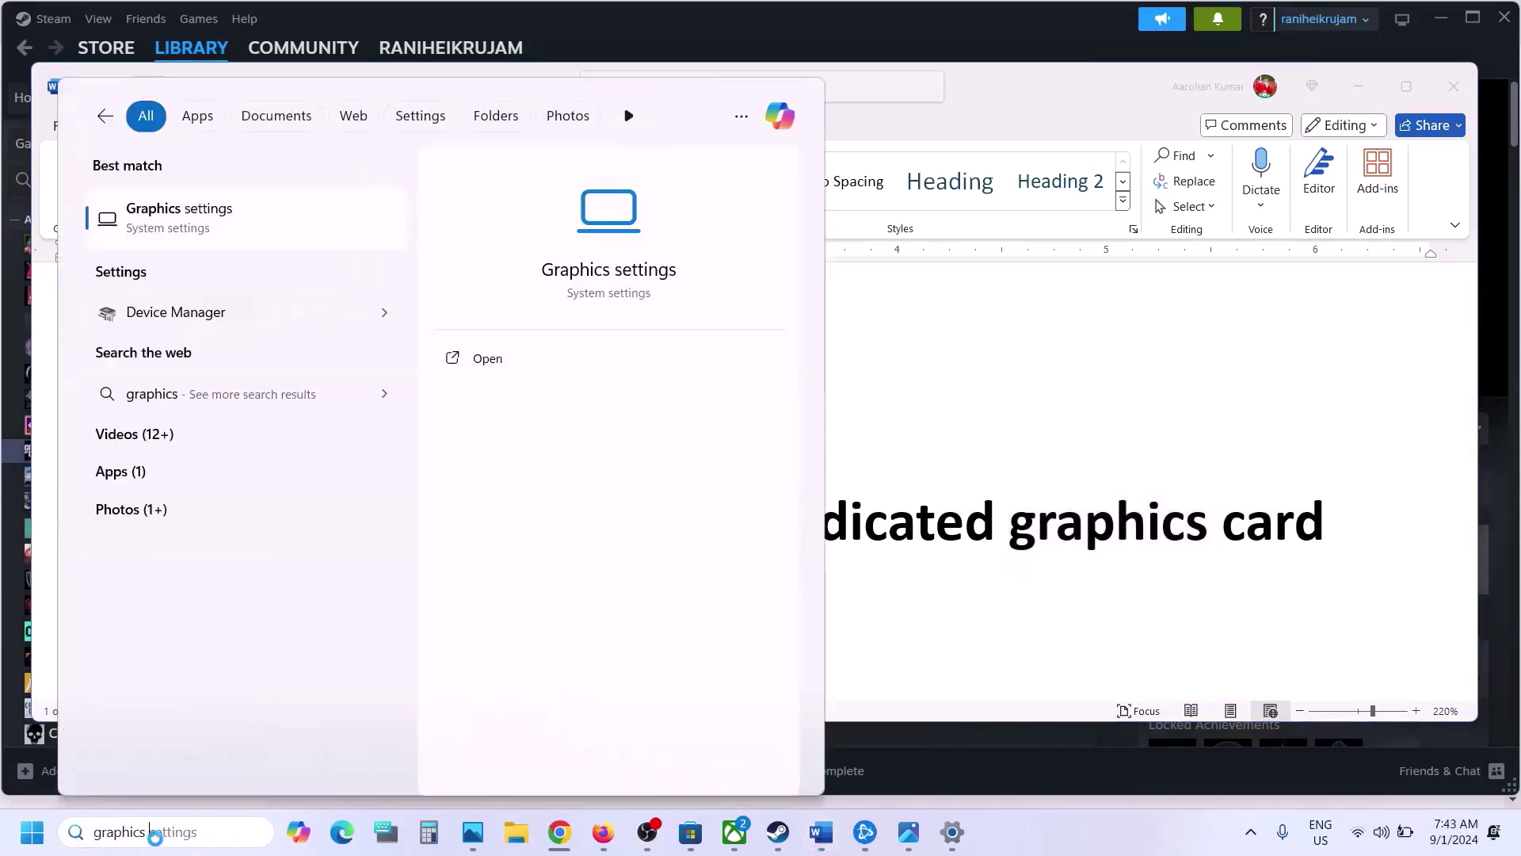
On the Graphics settings page, browse for a desktop app into C:\Program Files (x86)\Steam
{"action": "left_click", "coordinate": [202, 208]}
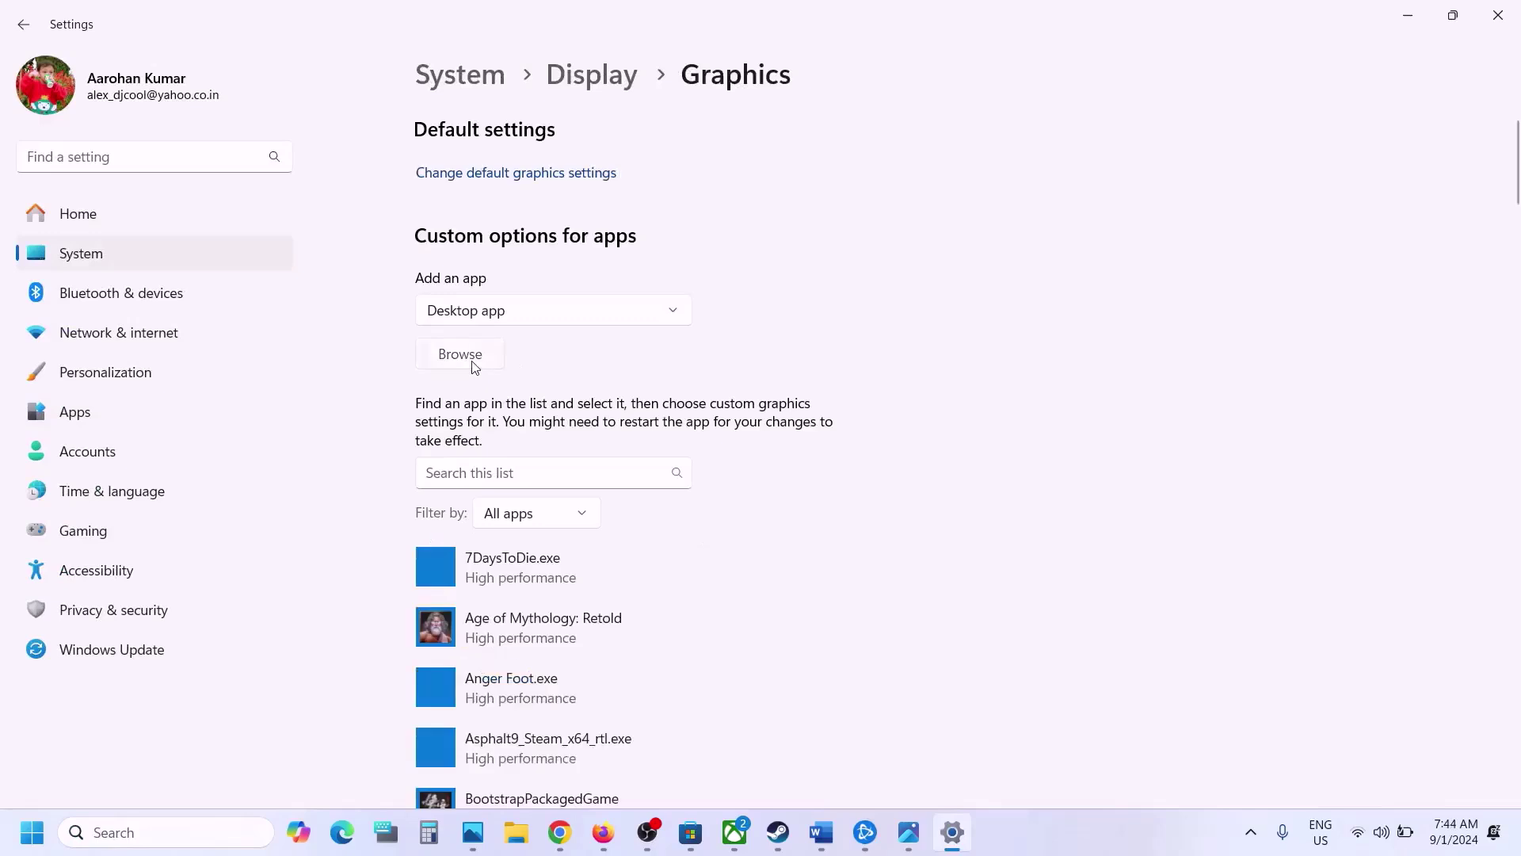
{"action": "left_click", "coordinate": [473, 363]}
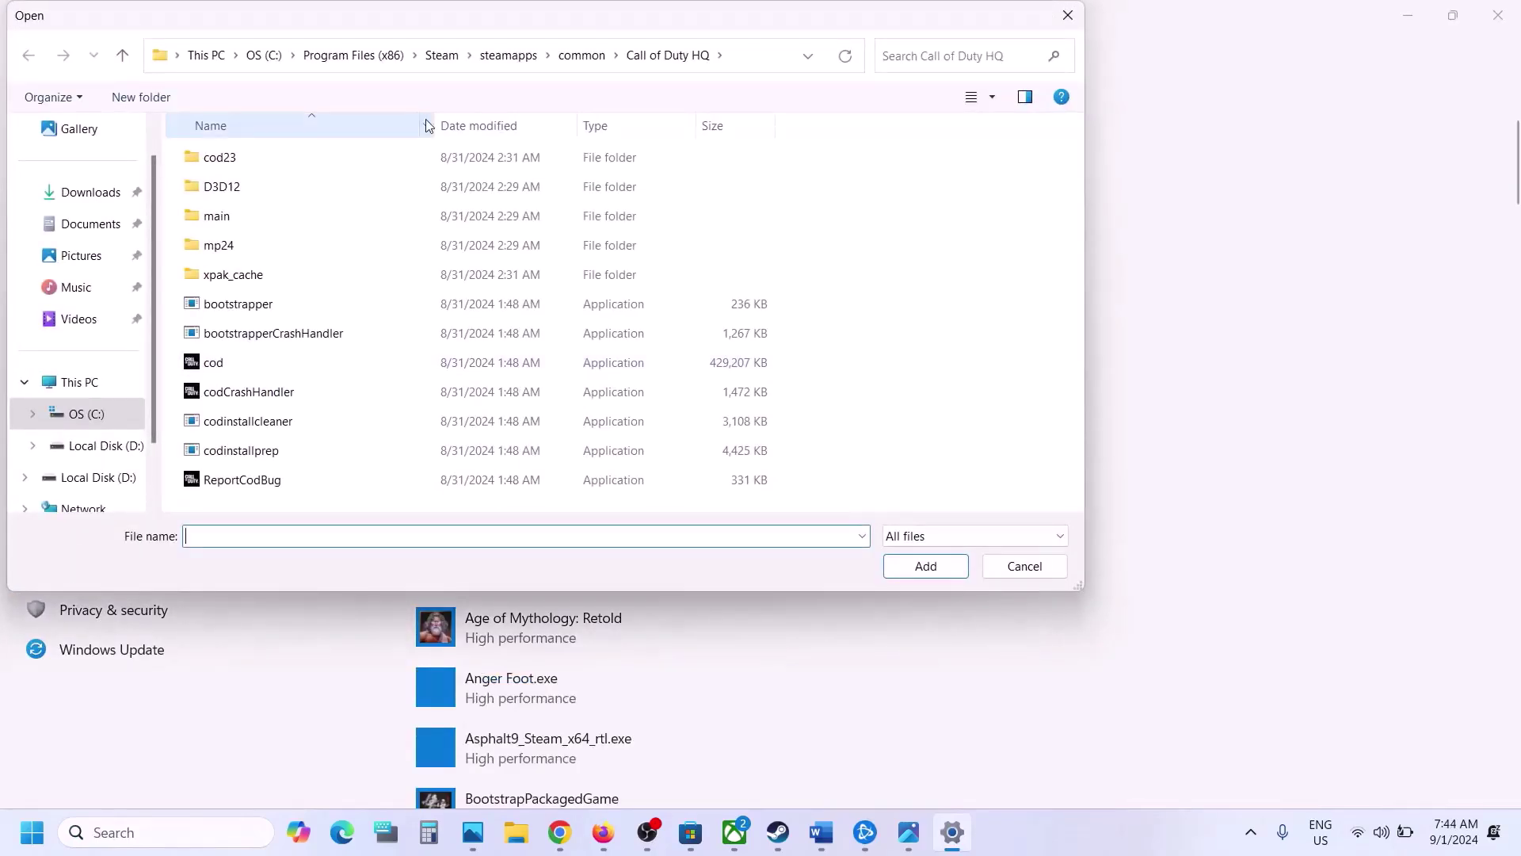
{"action": "left_click", "coordinate": [80, 382]}
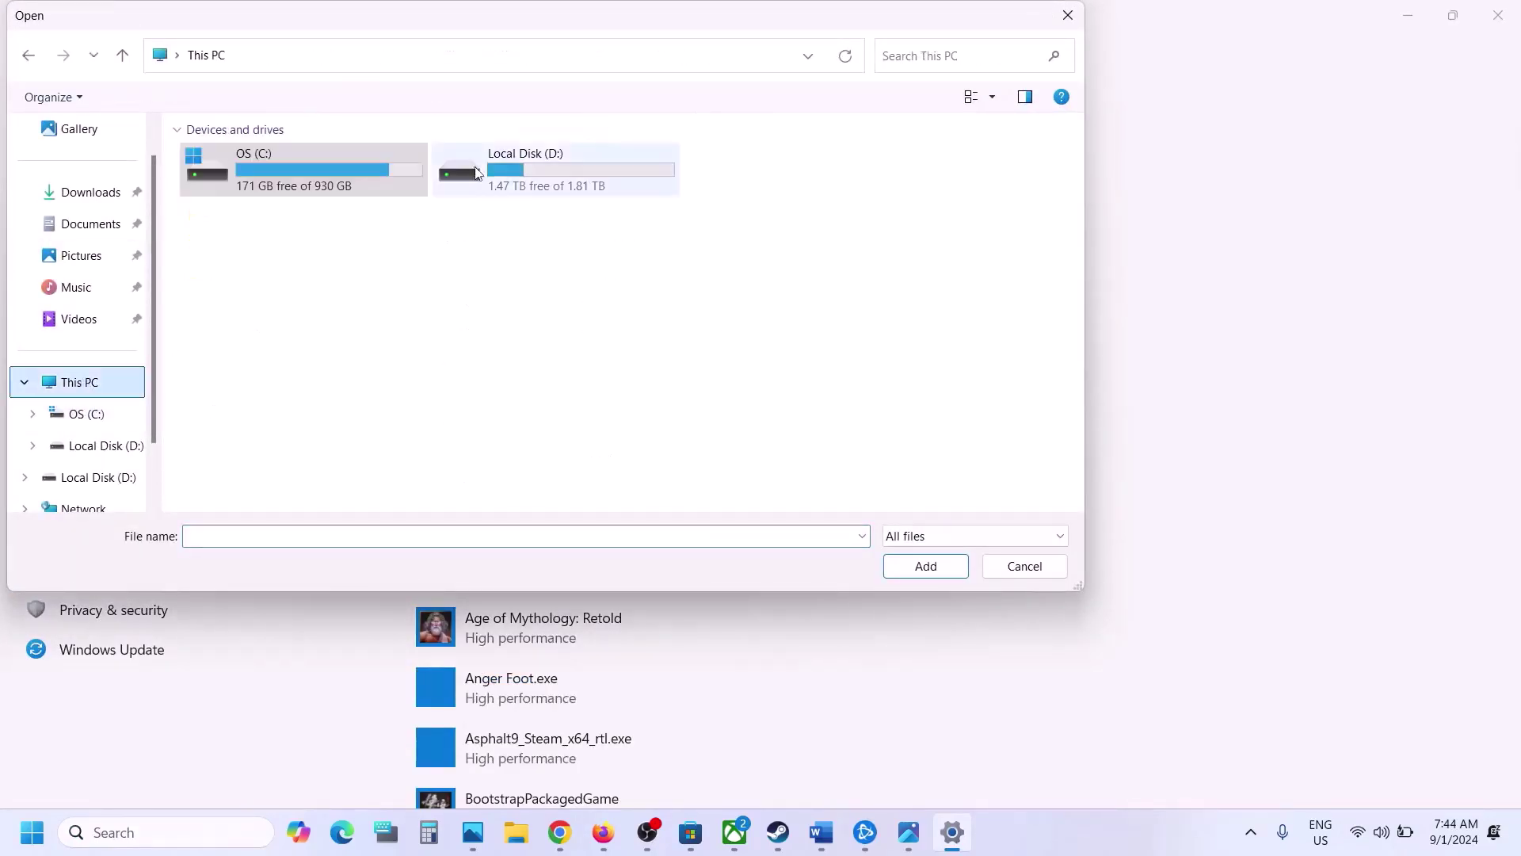
{"action": "double_click", "coordinate": [354, 181]}
{"action": "scroll", "coordinate": [330, 306], "scroll_direction": "down", "scroll_amount": 2}
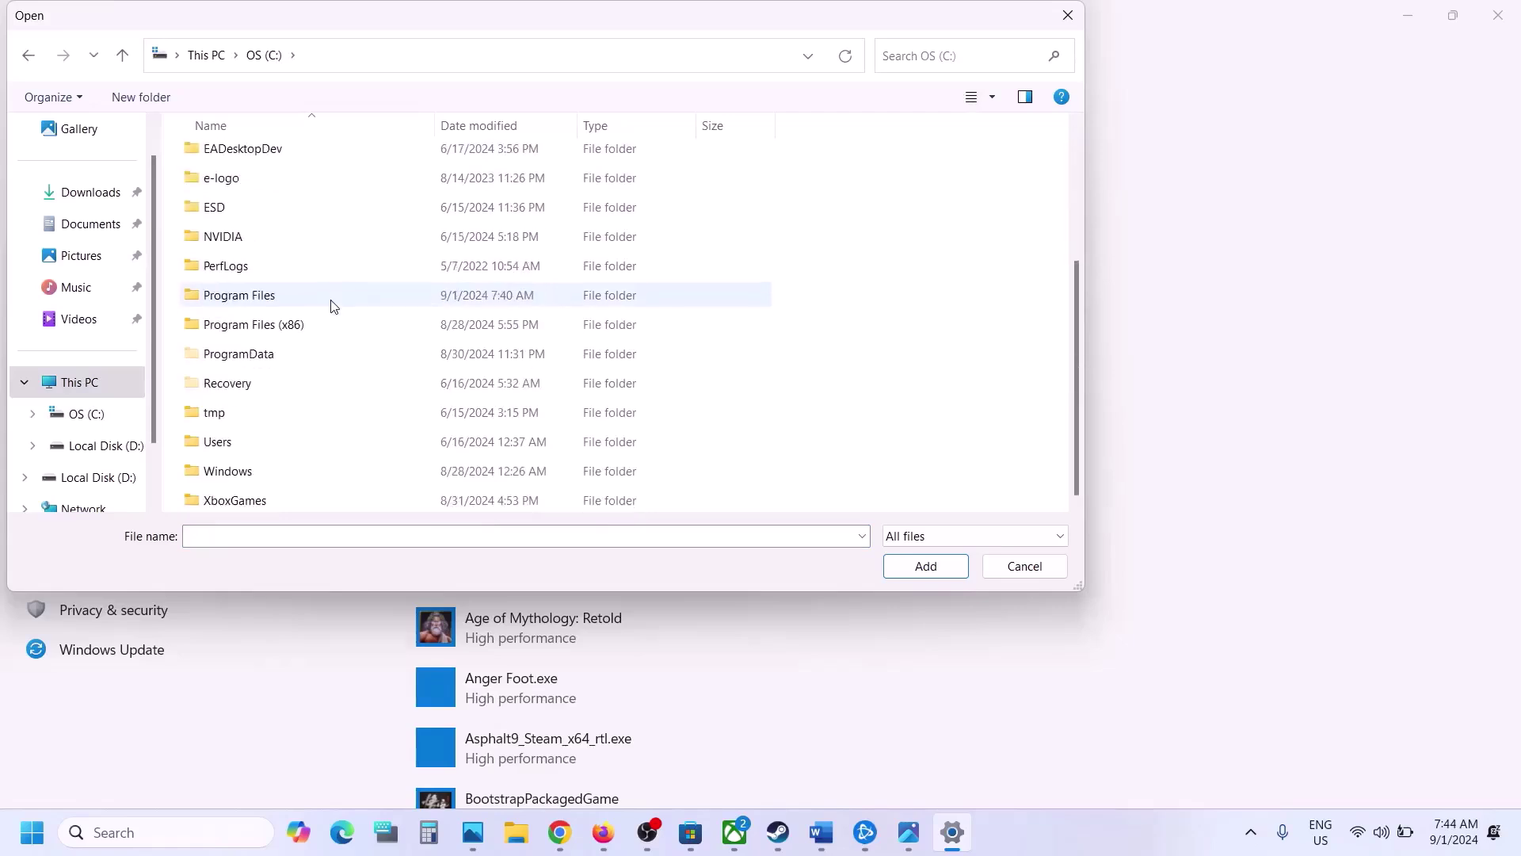
{"action": "double_click", "coordinate": [284, 326]}
{"action": "scroll", "coordinate": [288, 329], "scroll_direction": "down", "scroll_amount": 4}
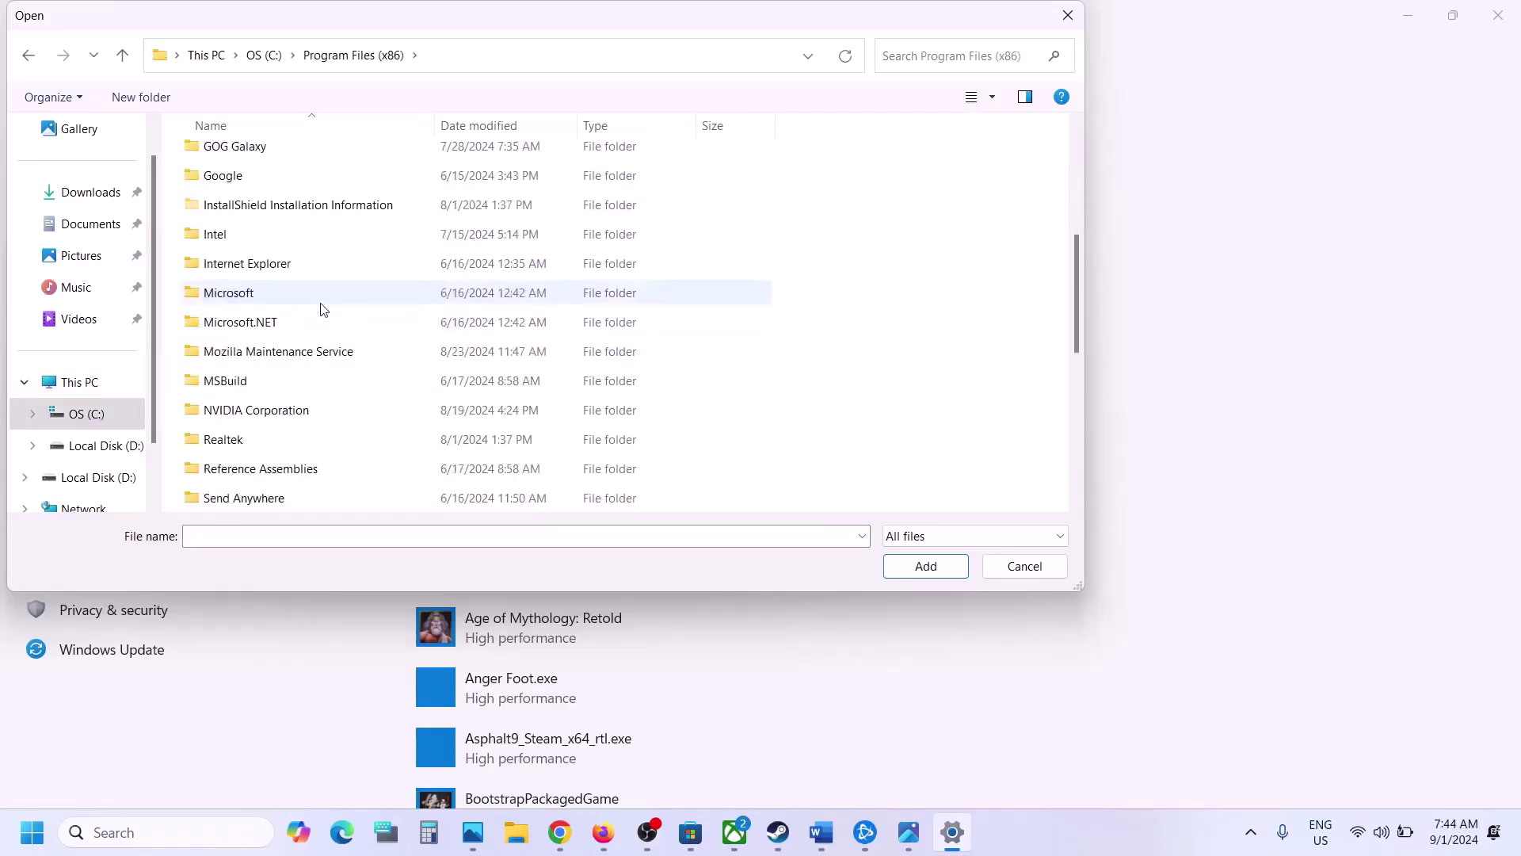
{"action": "scroll", "coordinate": [261, 384], "scroll_direction": "down", "scroll_amount": 4}
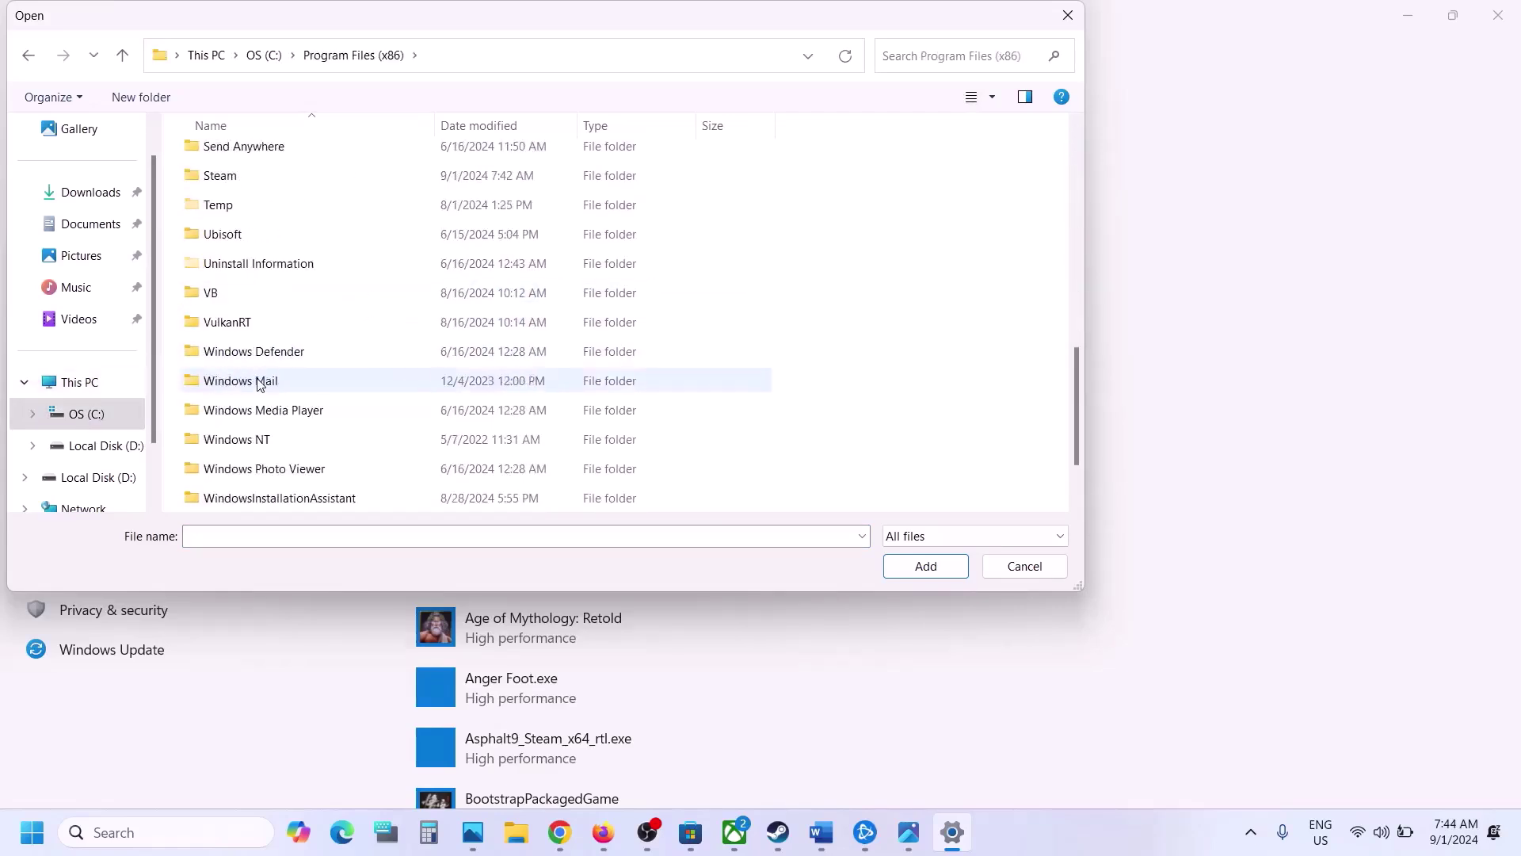
{"action": "double_click", "coordinate": [227, 184]}
Add cod from steamapps\common\Call of Duty HQ, which proves already added
{"action": "scroll", "coordinate": [227, 190], "scroll_direction": "down", "scroll_amount": 3}
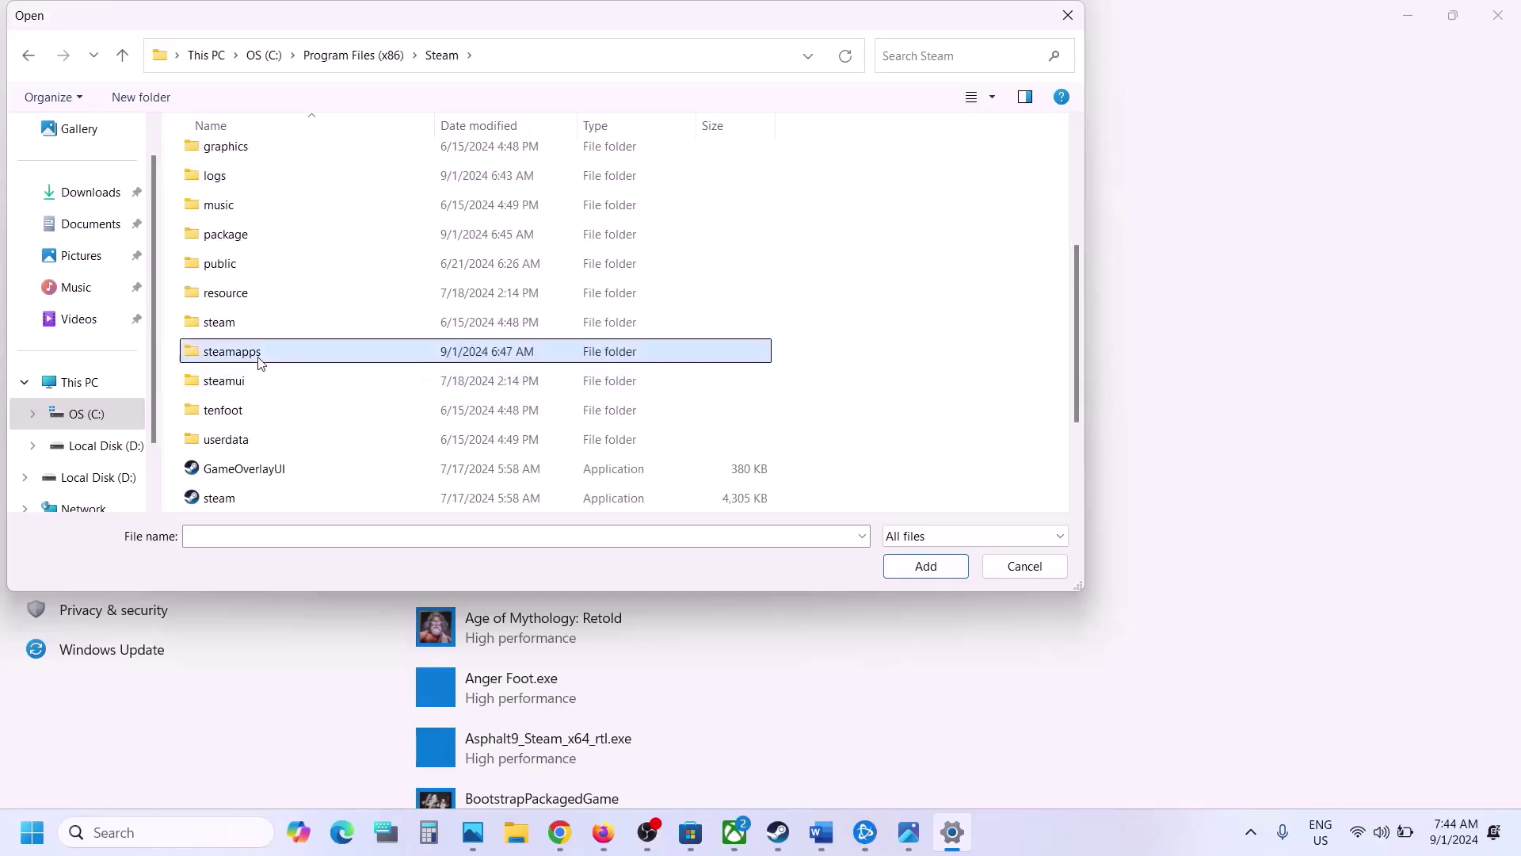
{"action": "double_click", "coordinate": [265, 349]}
{"action": "double_click", "coordinate": [224, 156]}
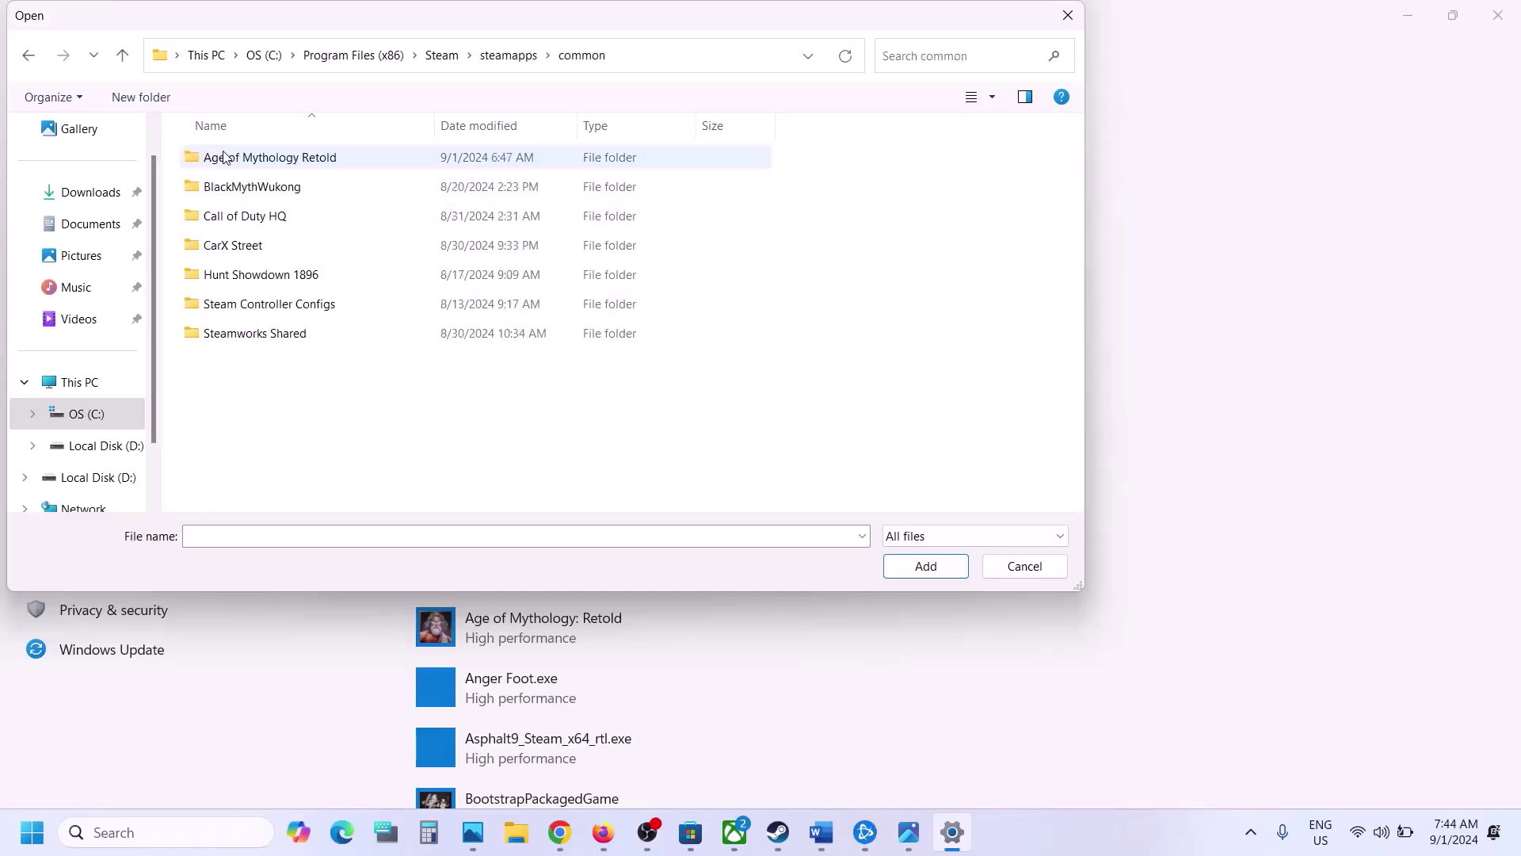
{"action": "double_click", "coordinate": [280, 222]}
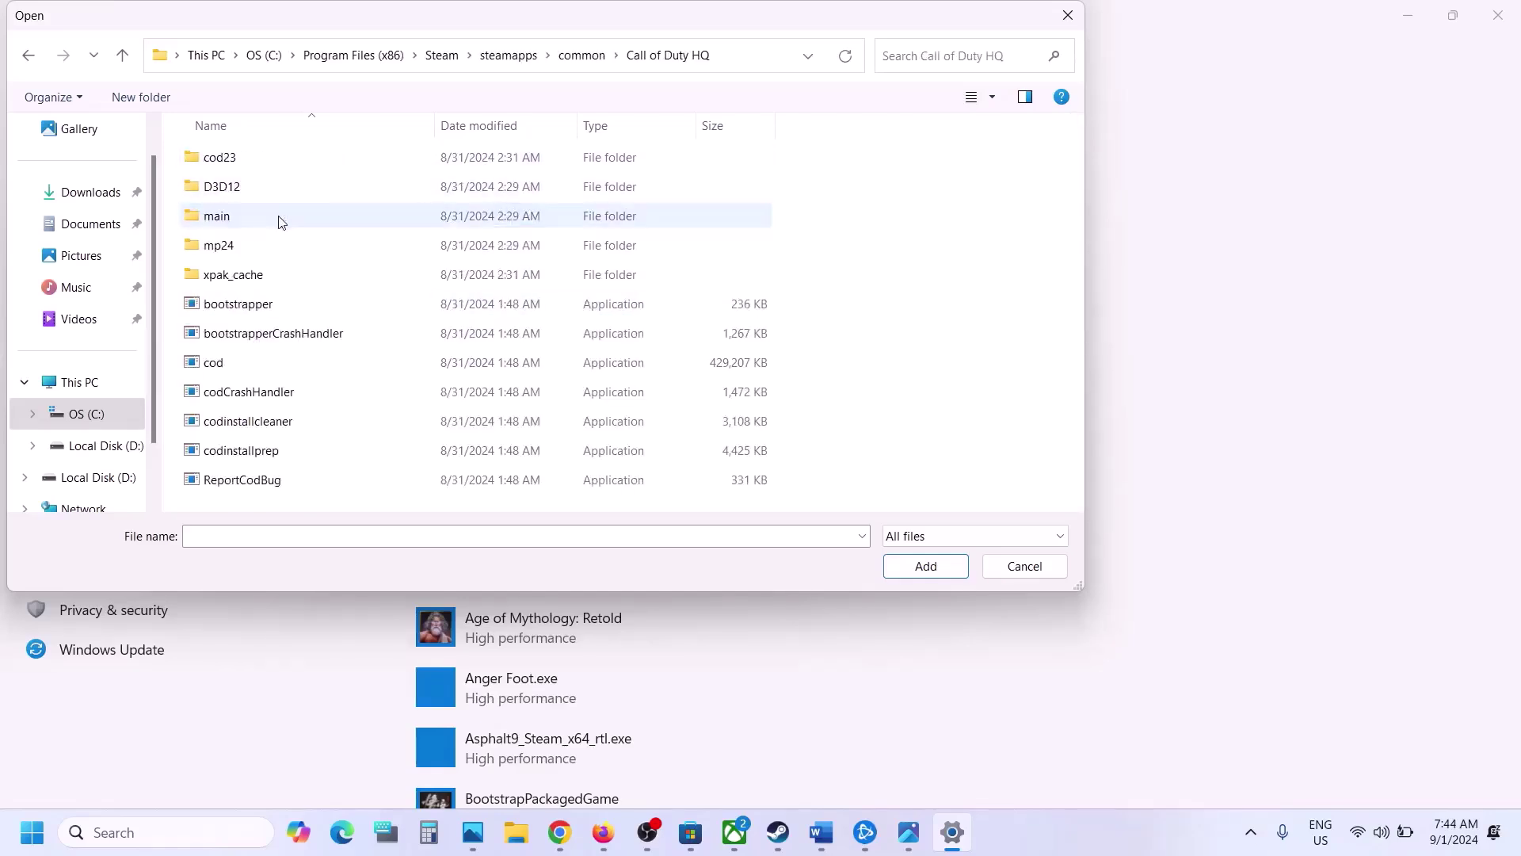
{"action": "left_click", "coordinate": [239, 361]}
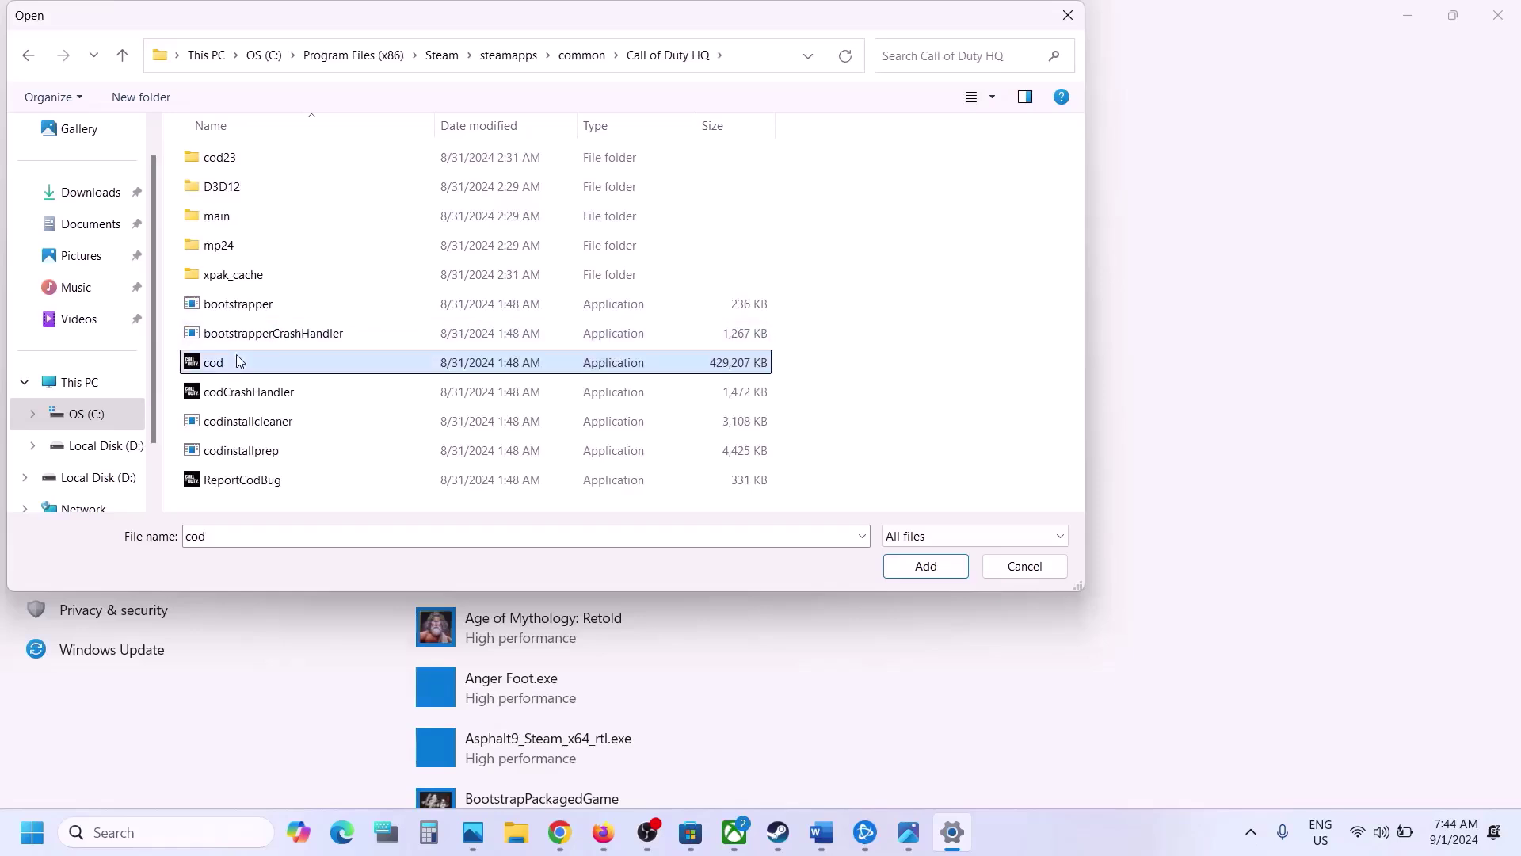
{"action": "left_click", "coordinate": [922, 567]}
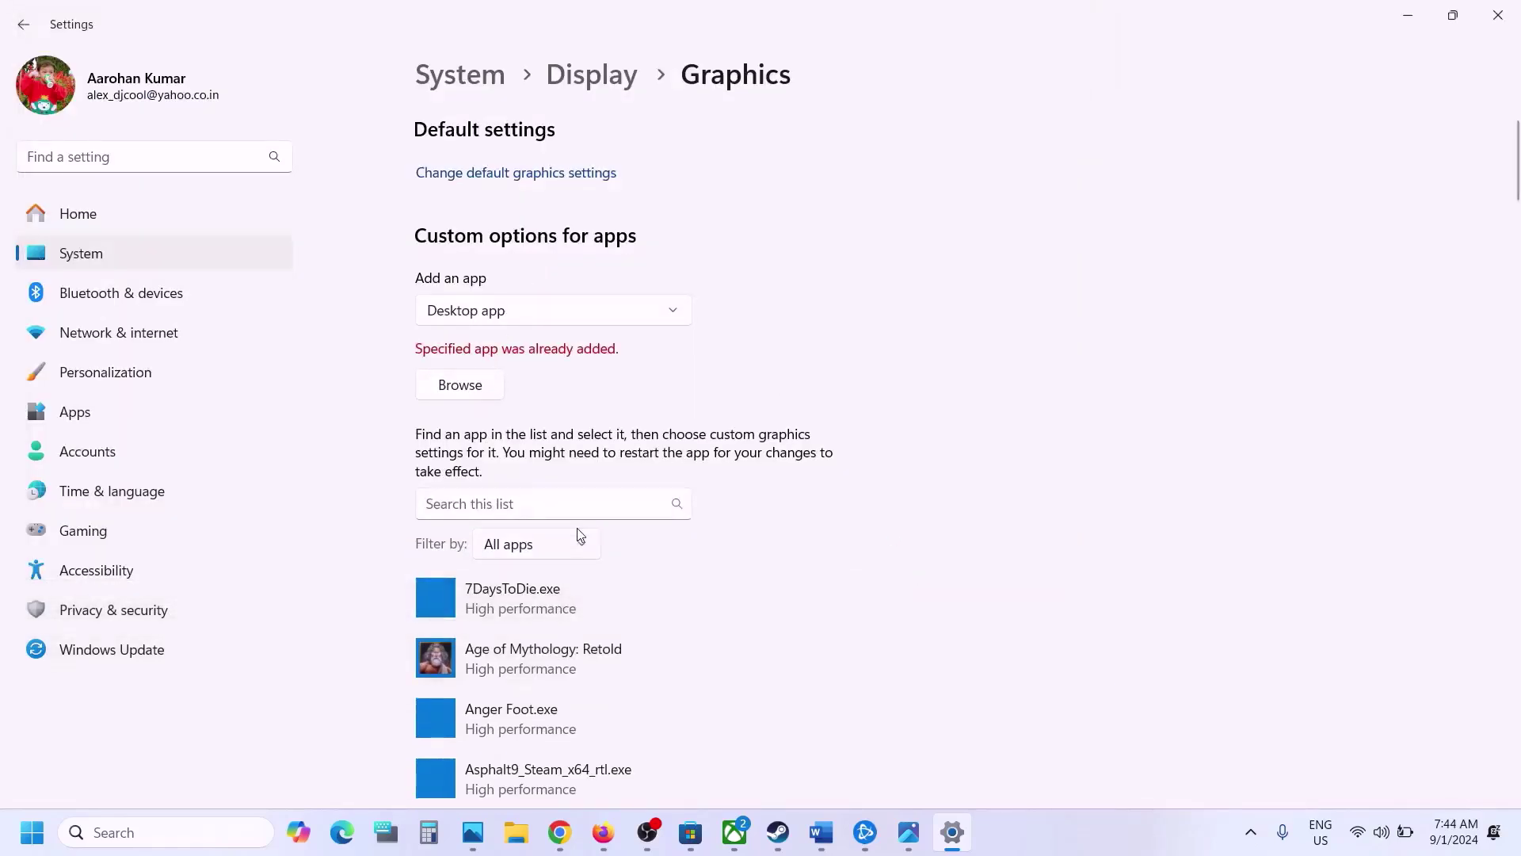
Set the D: drive Call of Duty HQ cod entry to High performance (NVIDIA GPU)
{"action": "scroll", "coordinate": [578, 531], "scroll_direction": "down", "scroll_amount": 5}
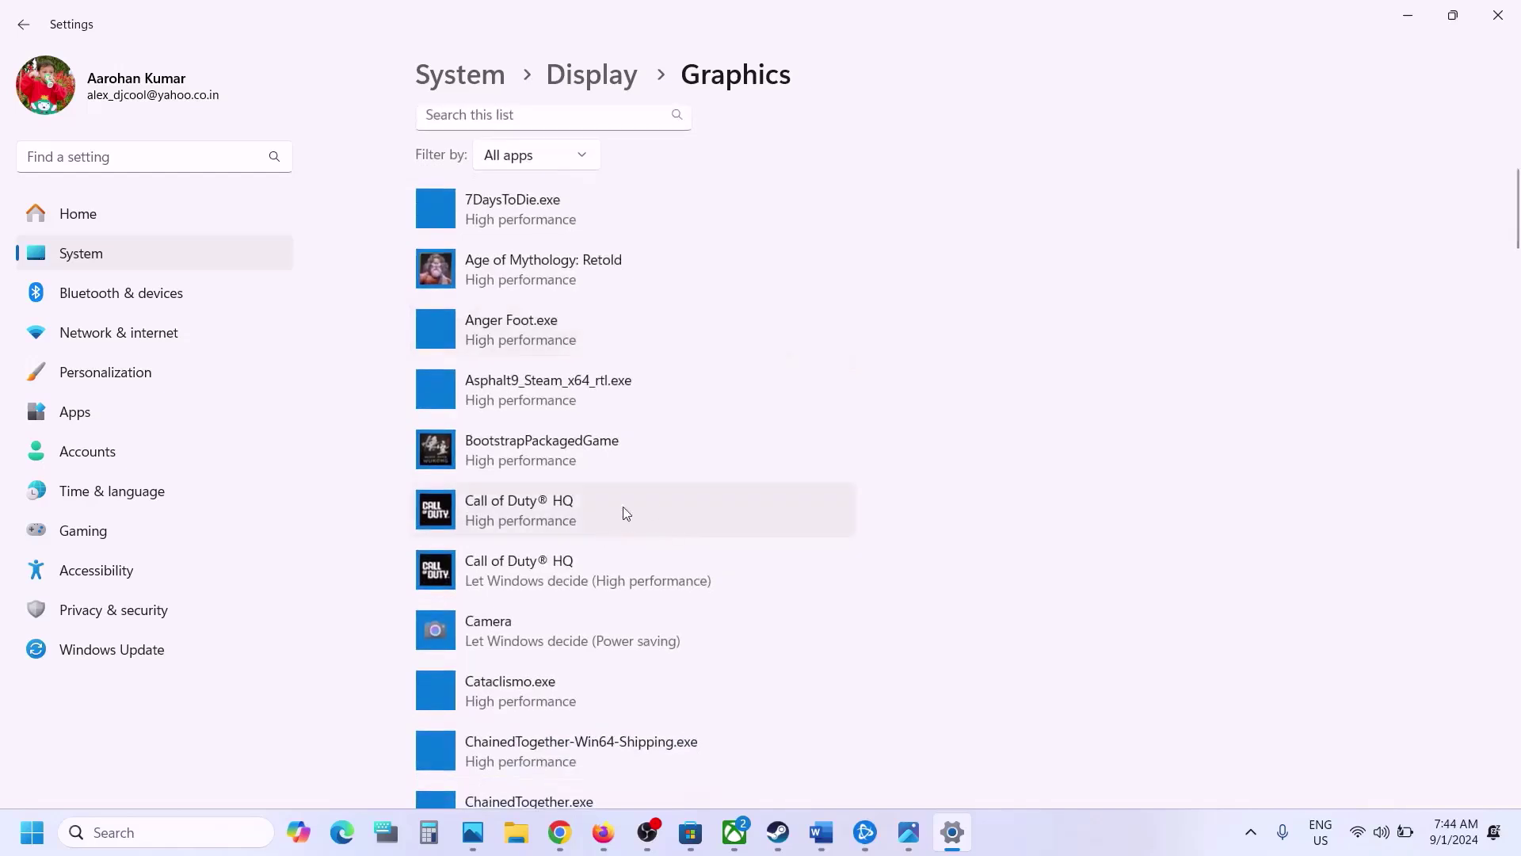
{"action": "left_click", "coordinate": [565, 567]}
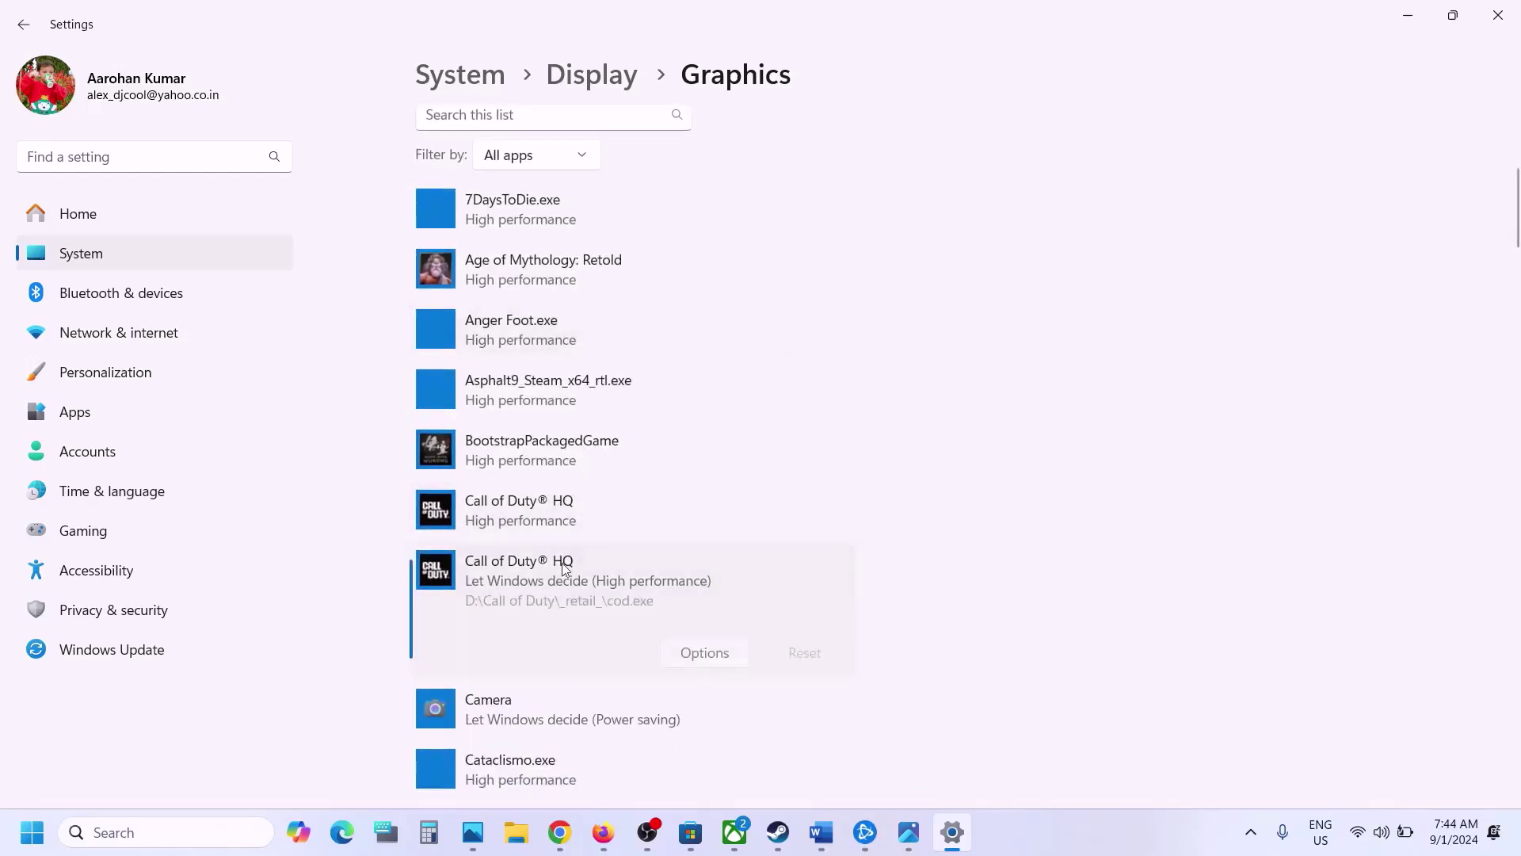
{"action": "left_click", "coordinate": [692, 653]}
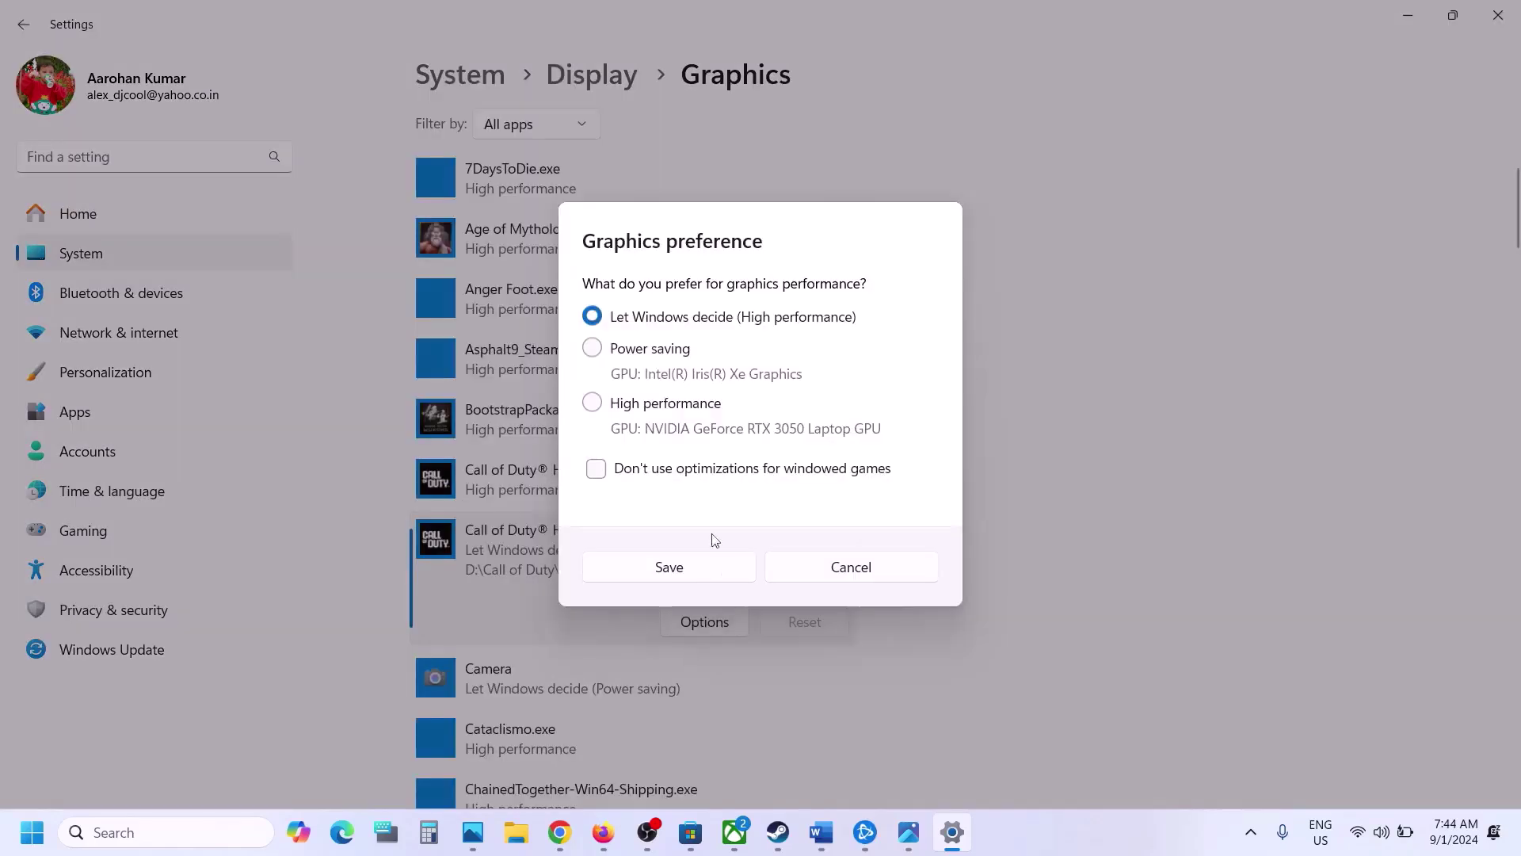
{"action": "left_click", "coordinate": [626, 411]}
{"action": "left_click", "coordinate": [710, 579]}
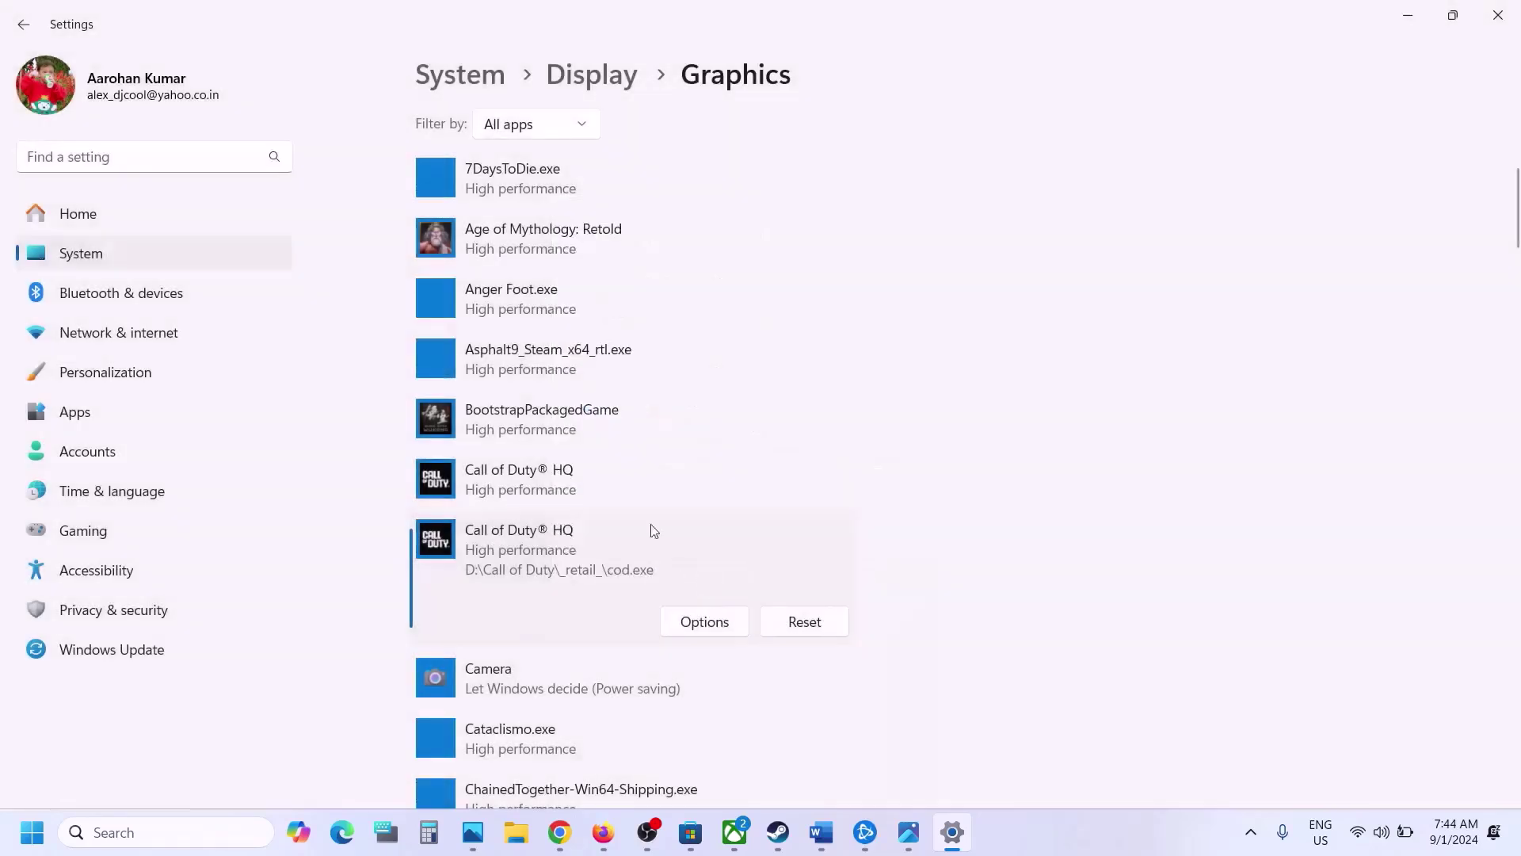
Check the other Call of Duty HQ entry's preference without changes and minimize Settings
{"action": "left_click", "coordinate": [694, 581]}
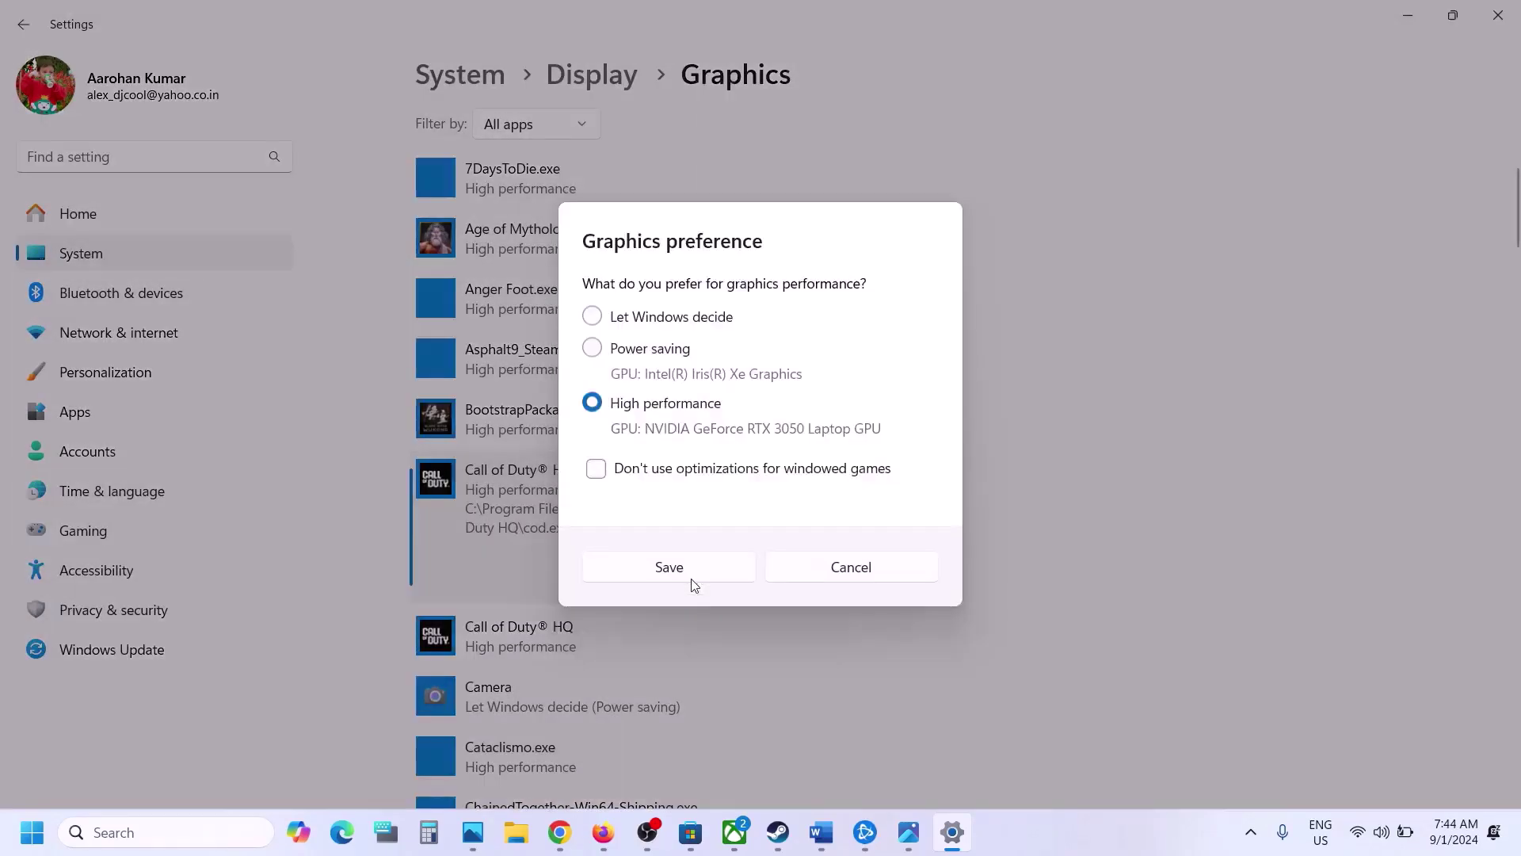
{"action": "left_click", "coordinate": [844, 570]}
{"action": "left_click", "coordinate": [1394, 14]}
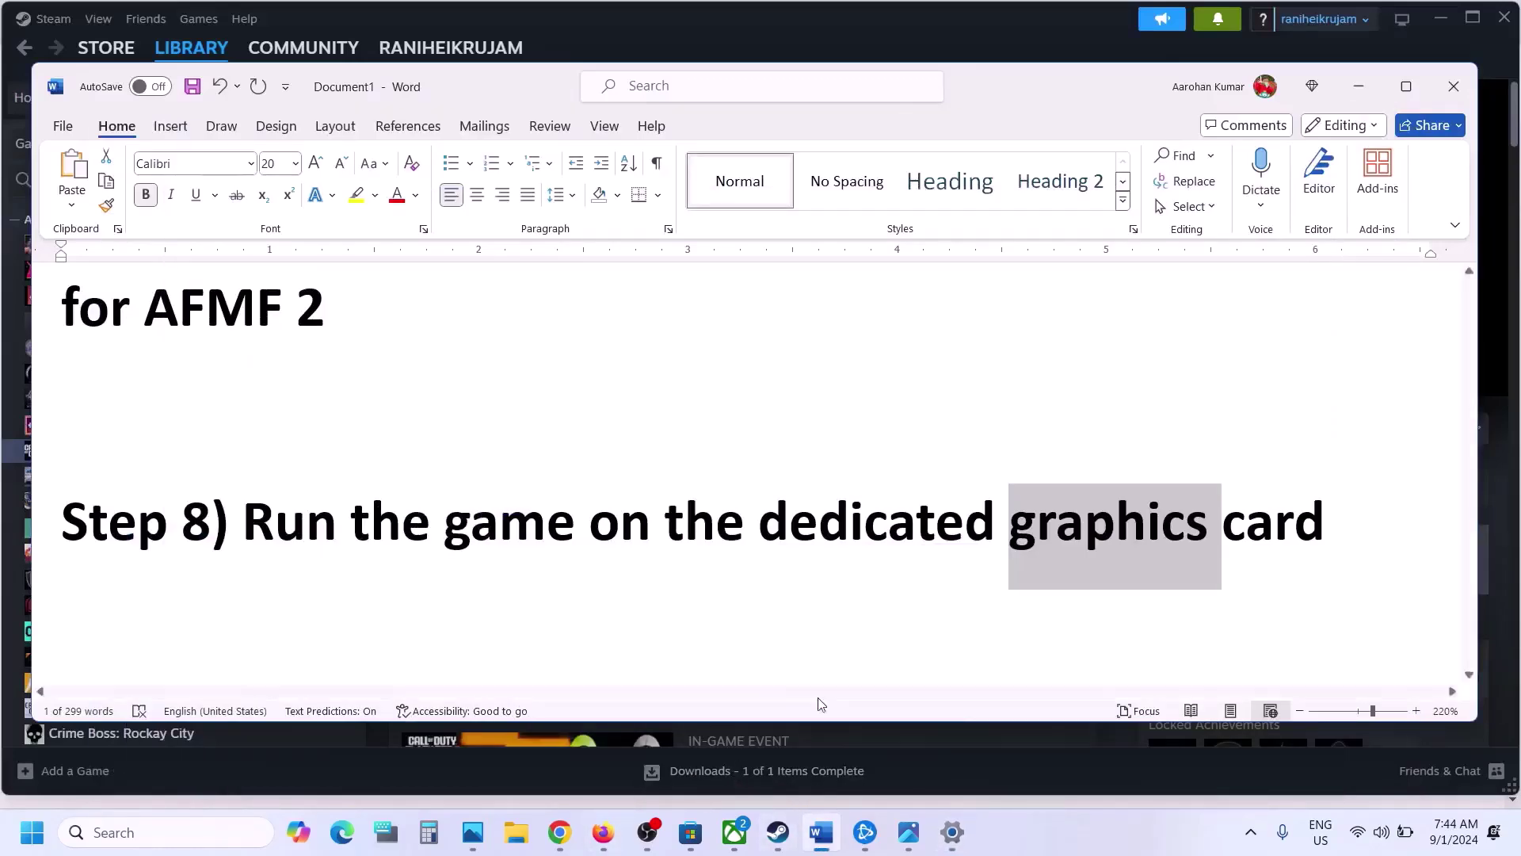
Add Call of Duty HQ\mp24\mp24-cod (Black Ops 6 Beta) and save it as High performance
{"action": "left_click", "coordinate": [981, 837]}
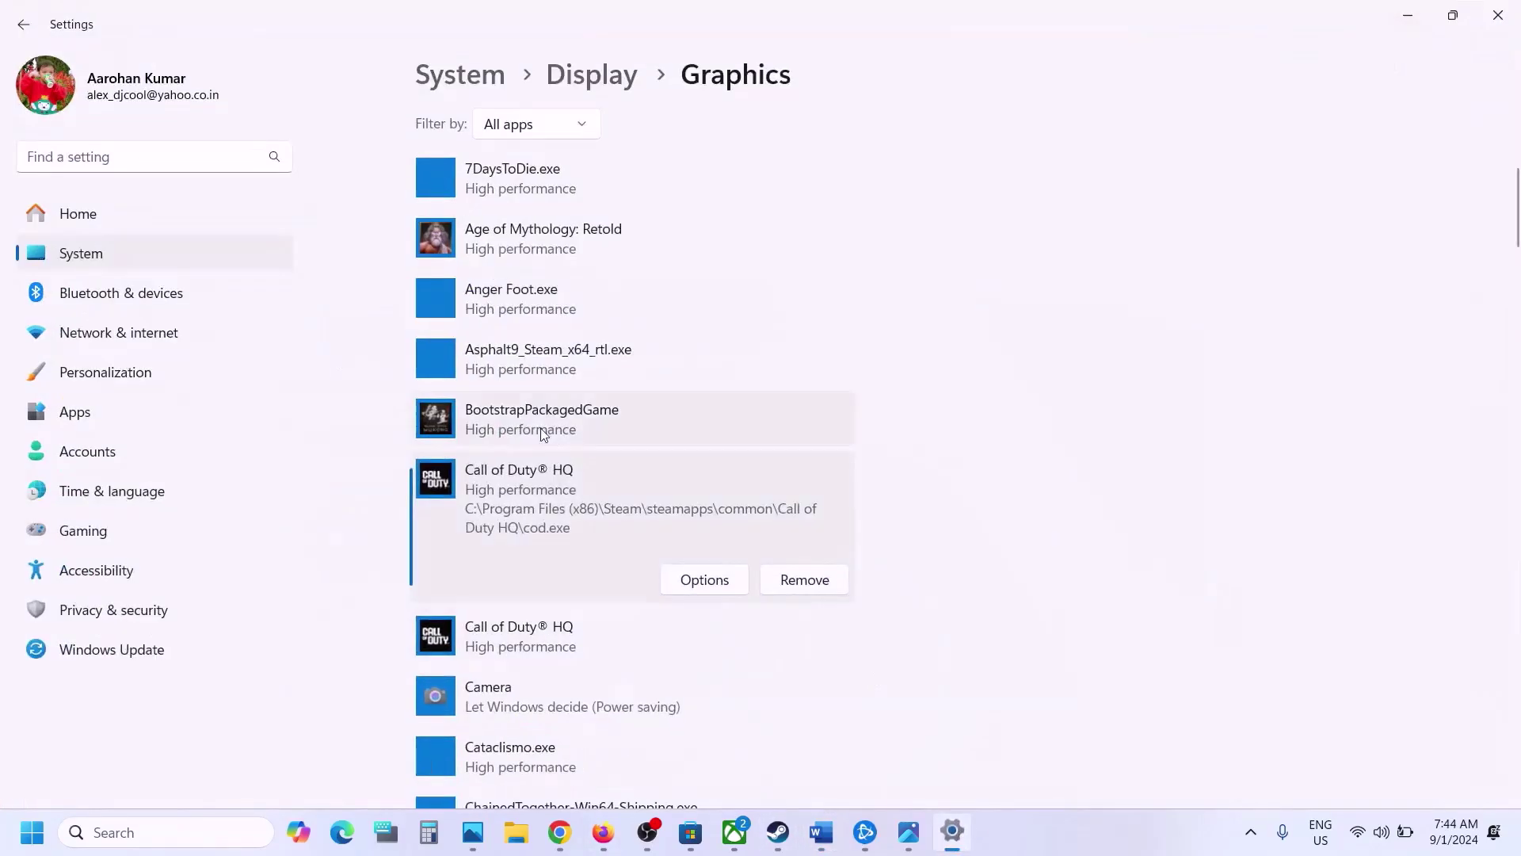
{"action": "scroll", "coordinate": [581, 350], "scroll_direction": "up", "scroll_amount": 5}
{"action": "scroll", "coordinate": [497, 357], "scroll_direction": "down", "scroll_amount": 1}
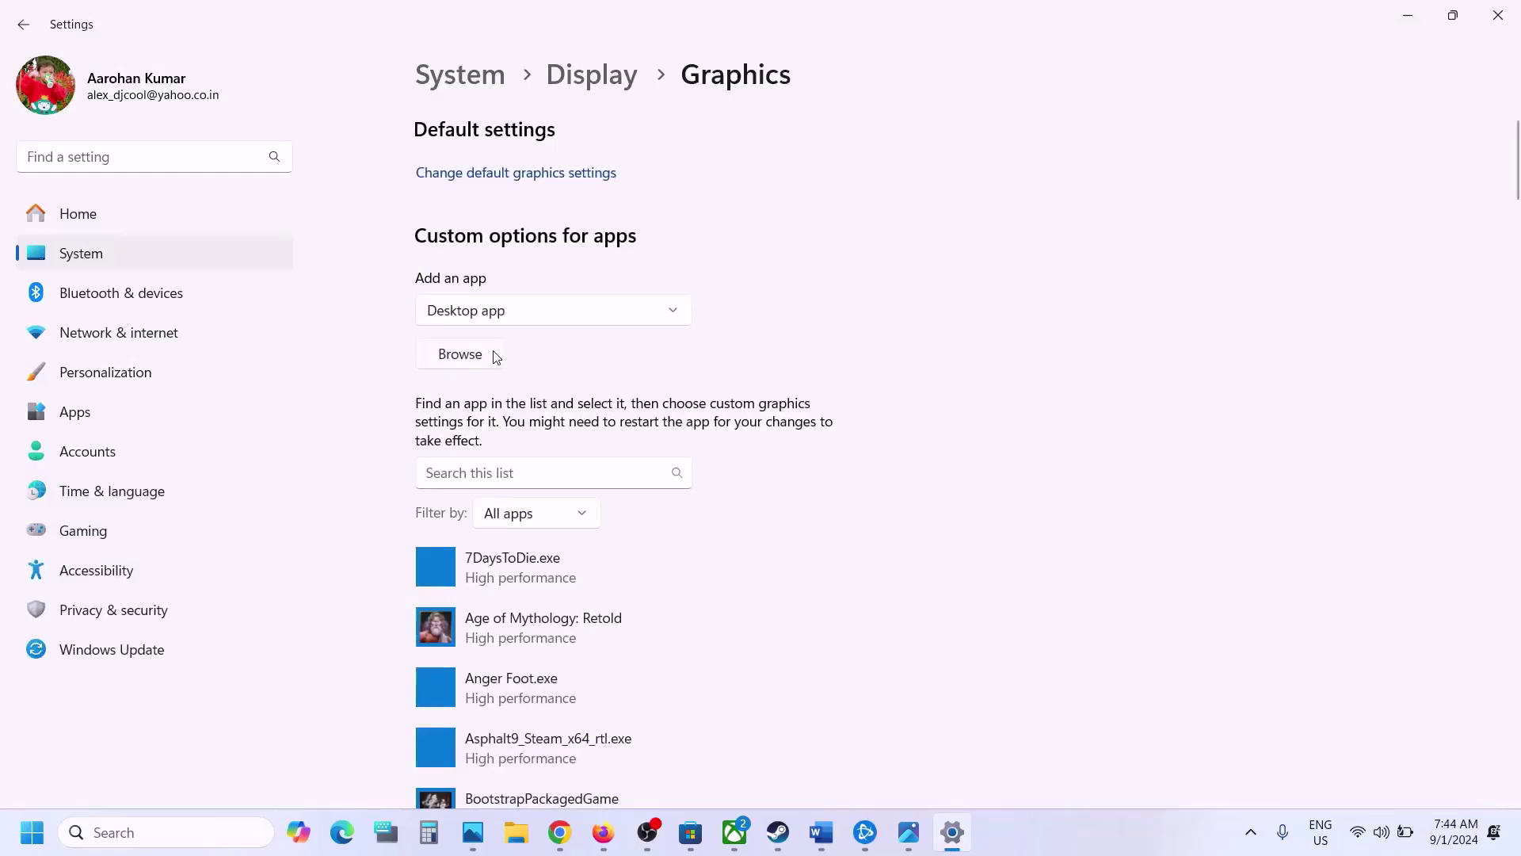
{"action": "left_click", "coordinate": [459, 354]}
{"action": "left_click", "coordinate": [247, 250]}
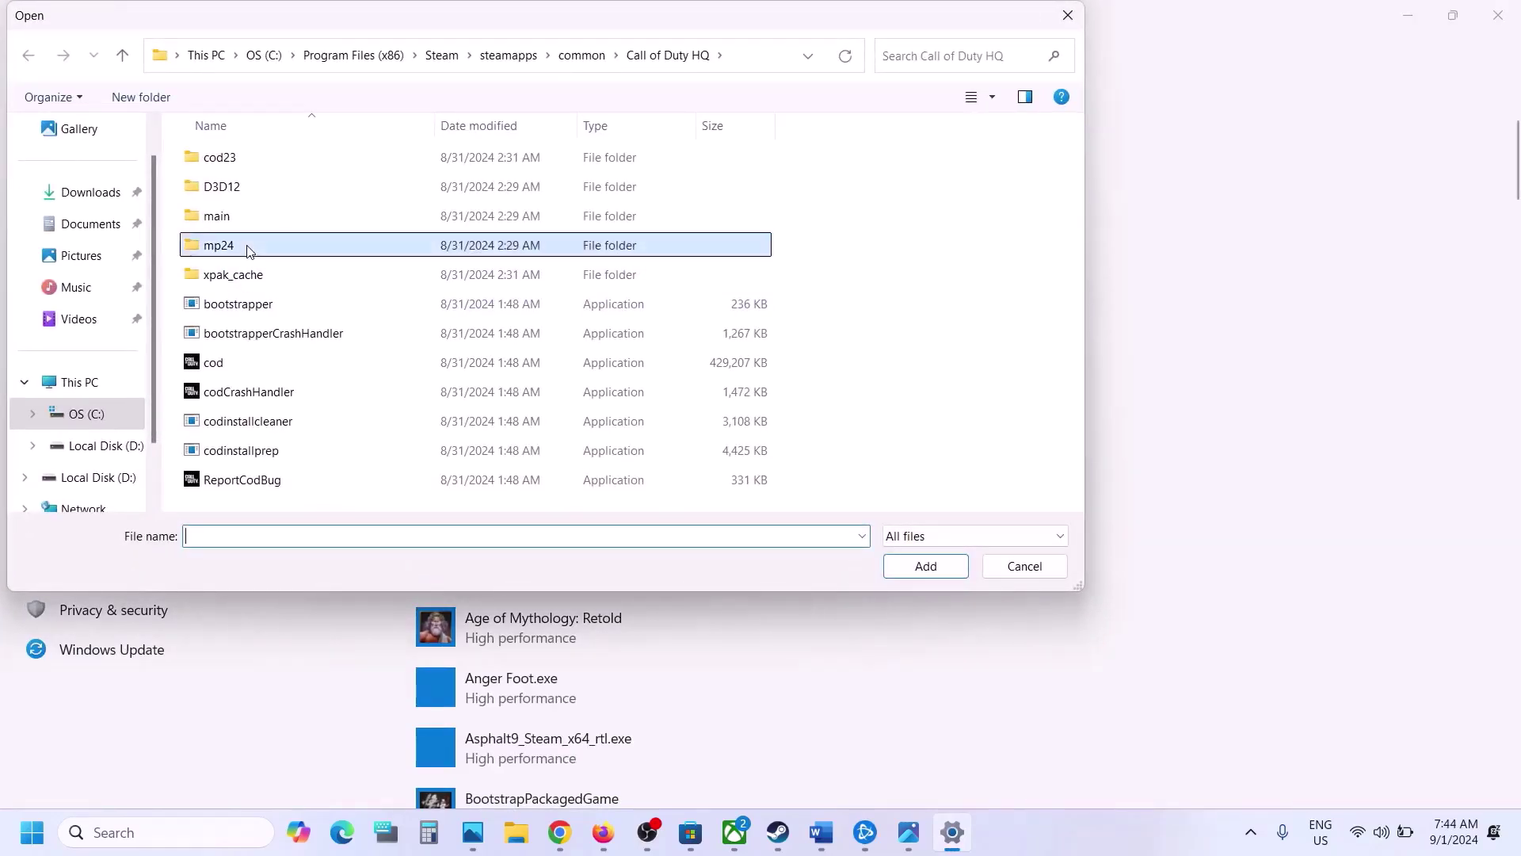
{"action": "double_click", "coordinate": [247, 251]}
{"action": "left_click", "coordinate": [240, 269]}
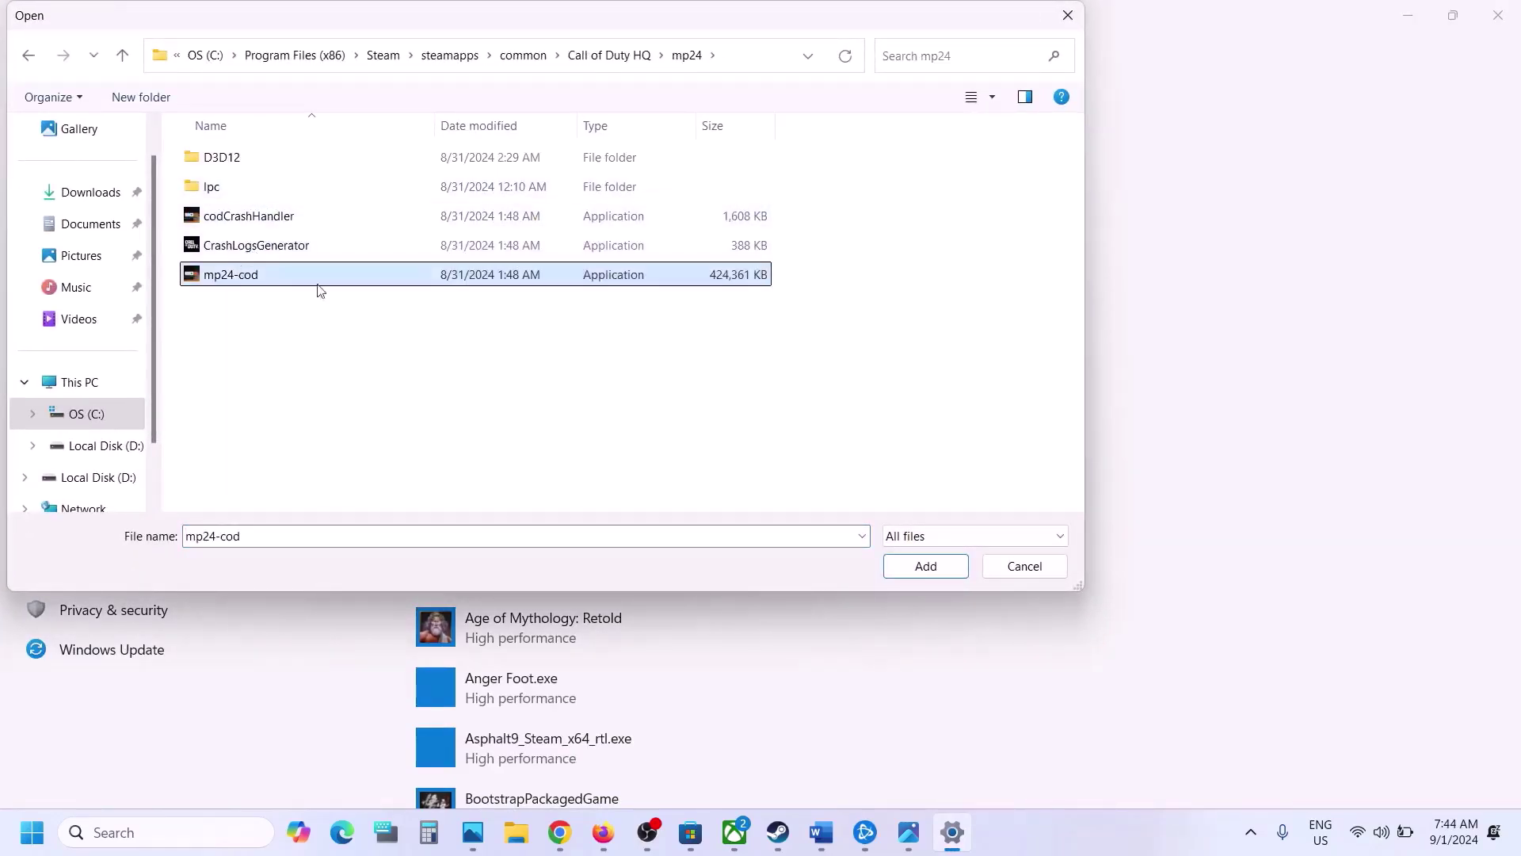
{"action": "left_click", "coordinate": [925, 566]}
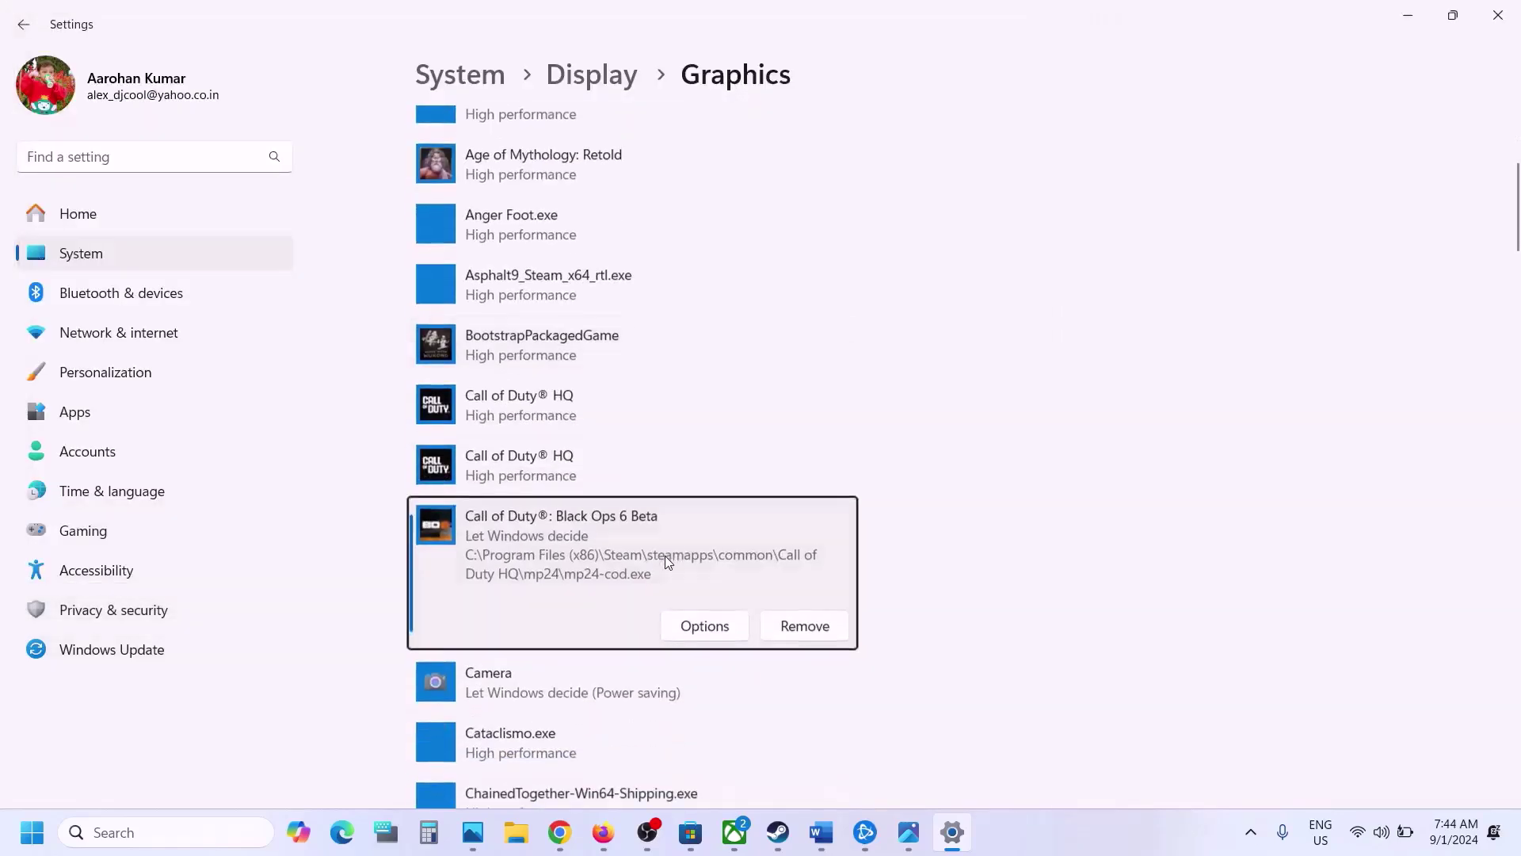
{"action": "left_click", "coordinate": [692, 629]}
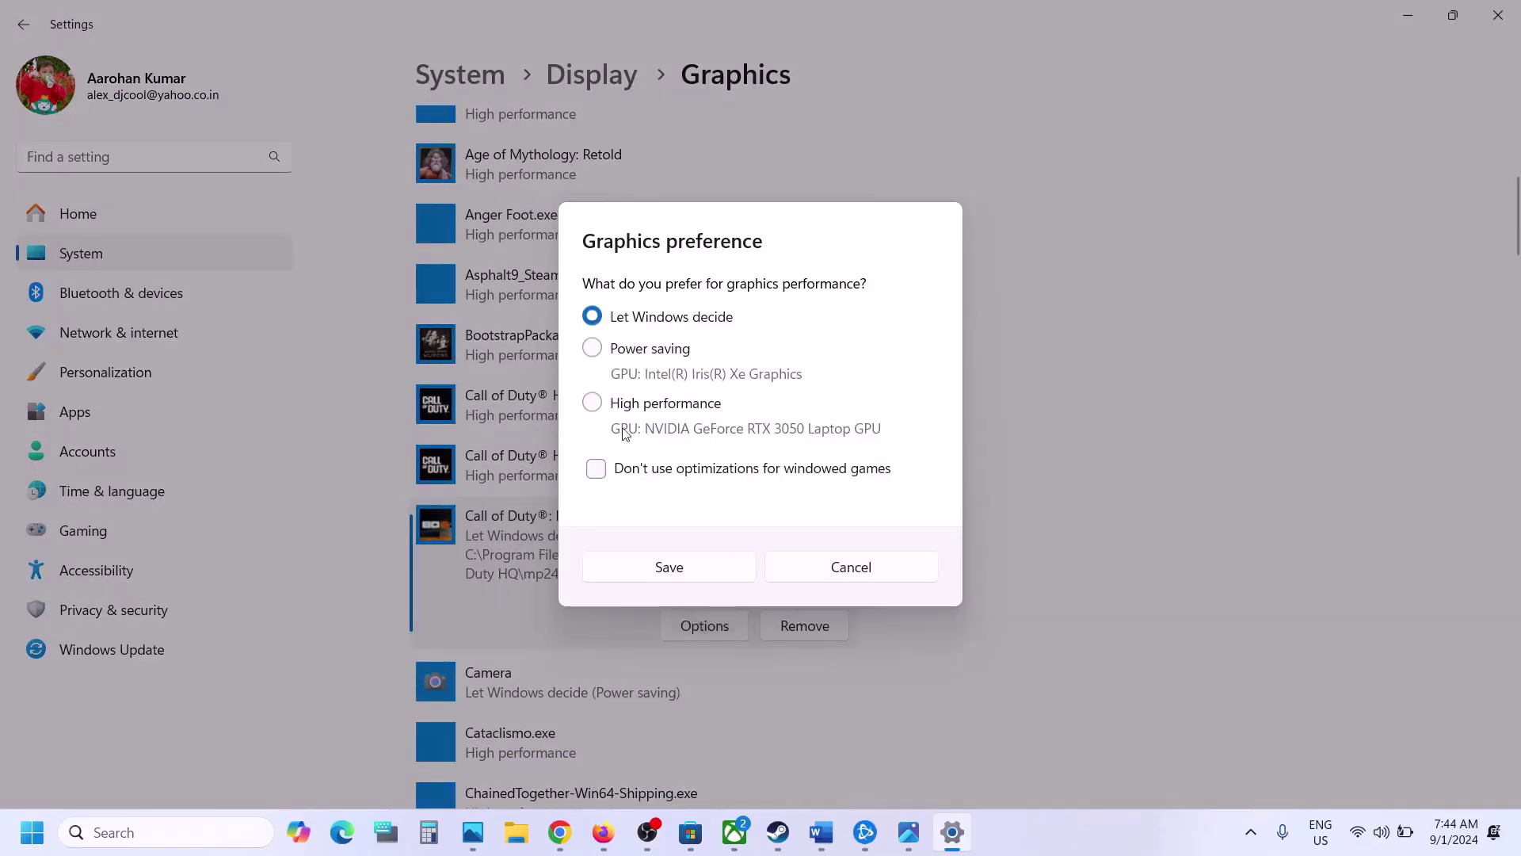
{"action": "left_click", "coordinate": [689, 569]}
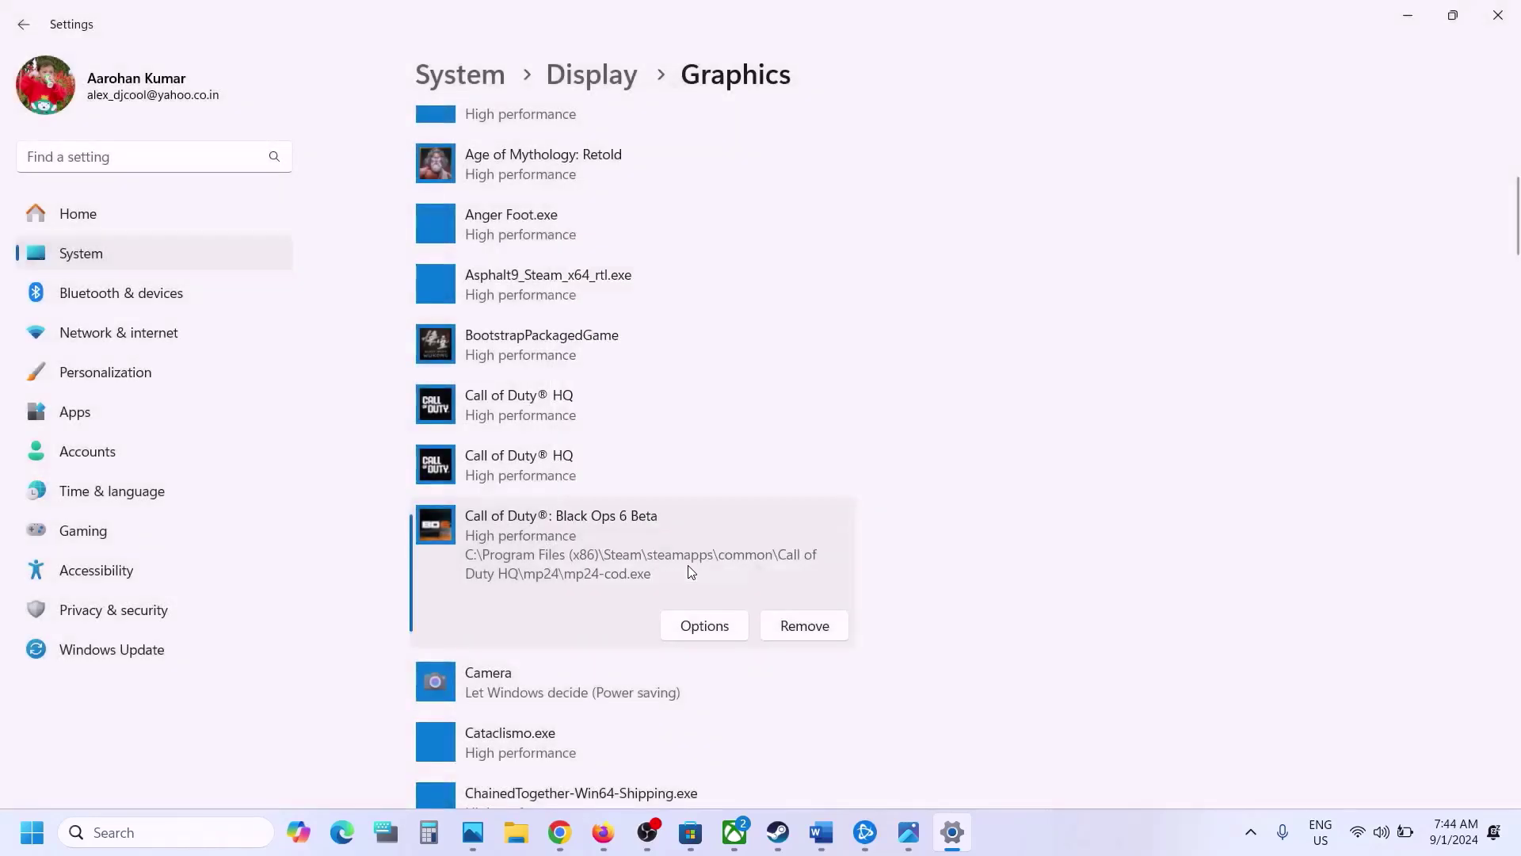
Highlight 'Restart Steam/Battle.net' in Step 9 of the Word guide, then check Steam's client menu
{"action": "left_click", "coordinate": [822, 833]}
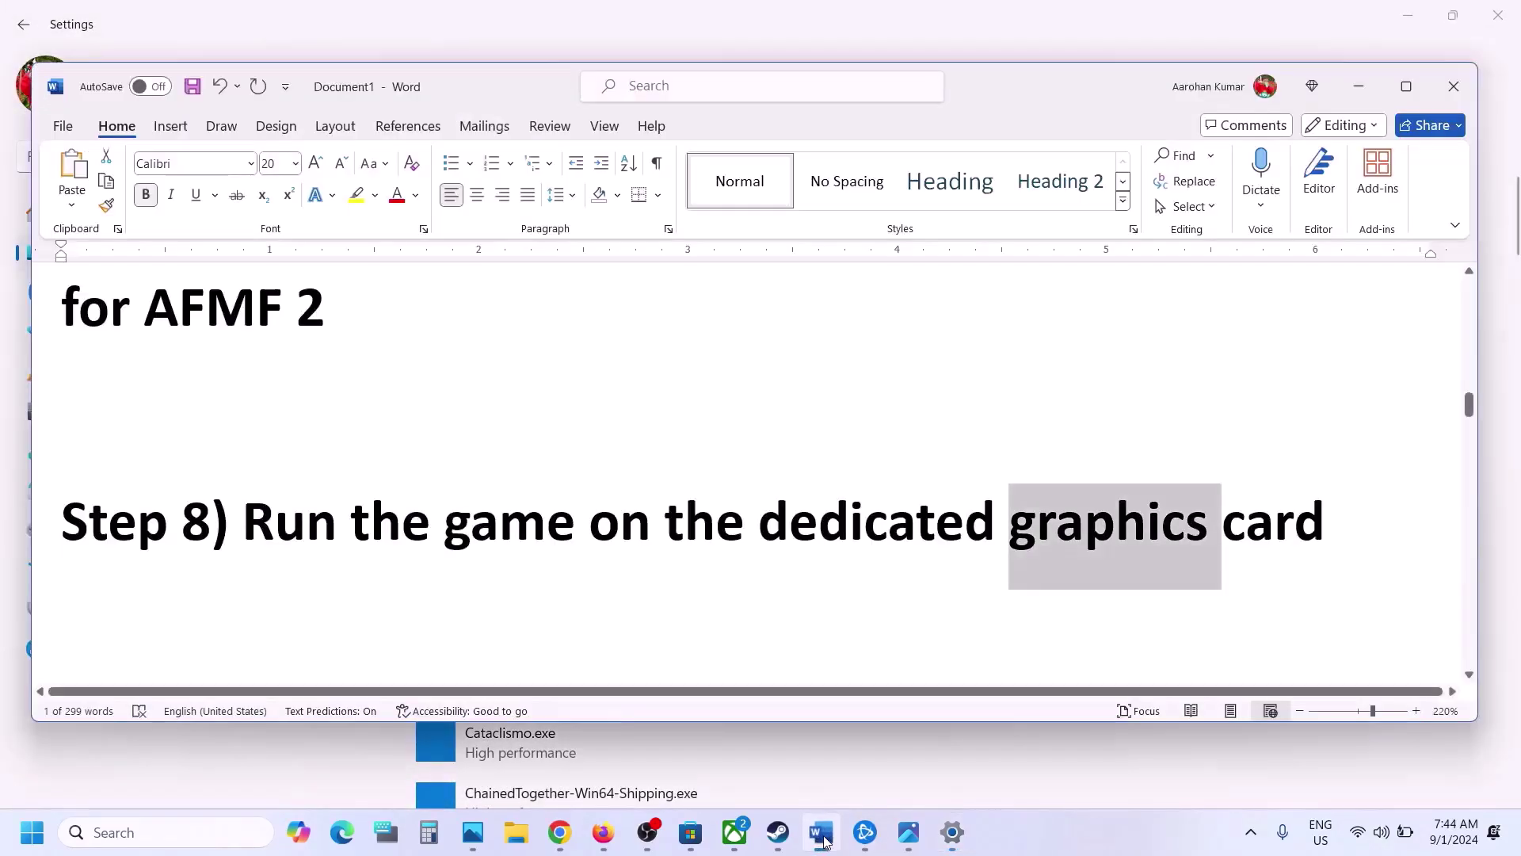
{"action": "scroll", "coordinate": [574, 595], "scroll_direction": "down", "scroll_amount": 3}
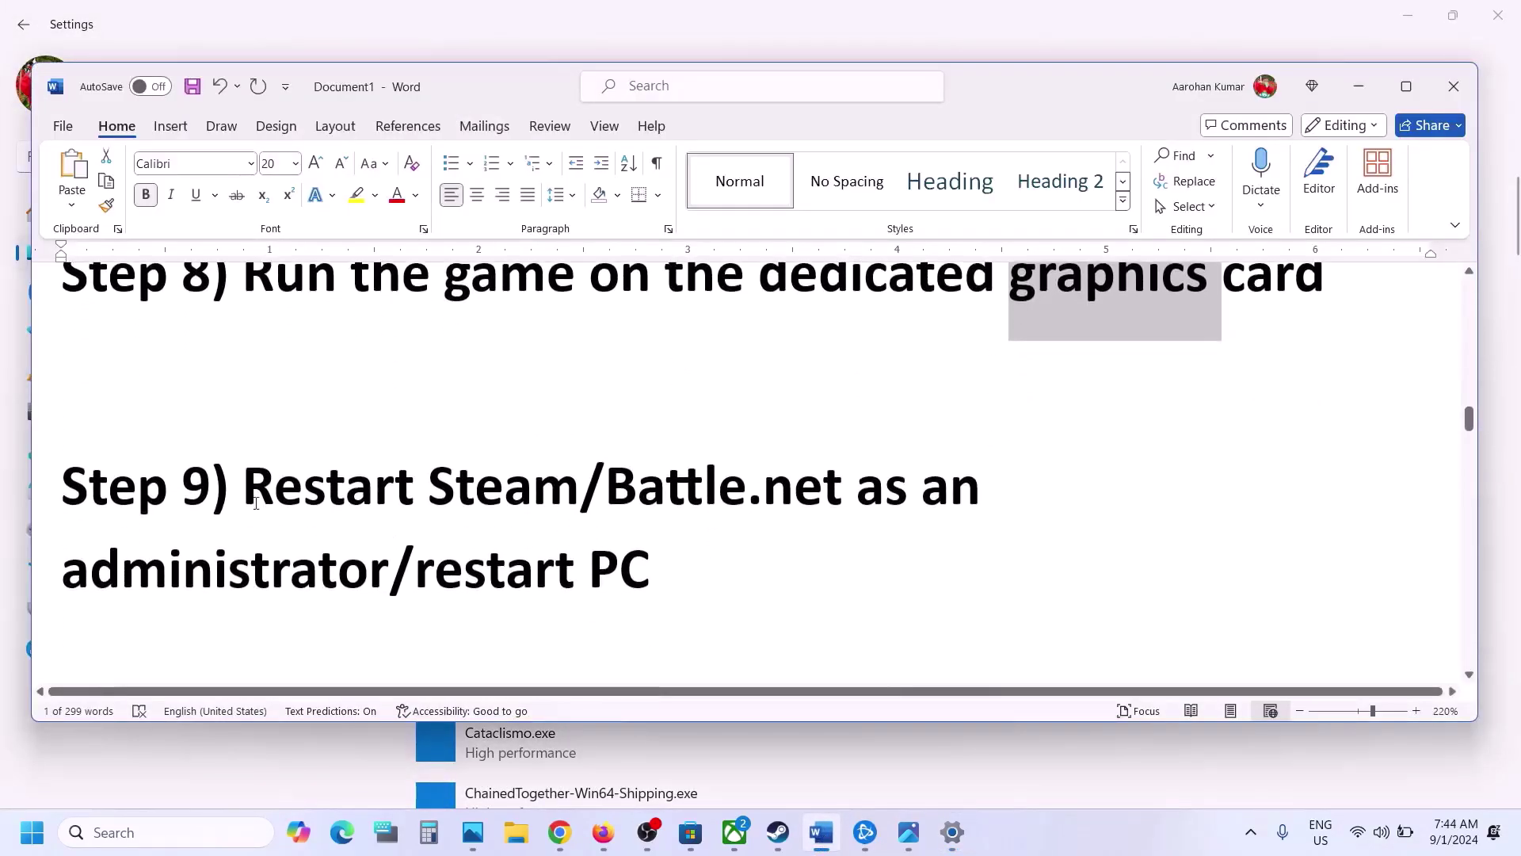
{"action": "left_click_drag", "start_coordinate": [252, 497], "coordinate": [814, 487]}
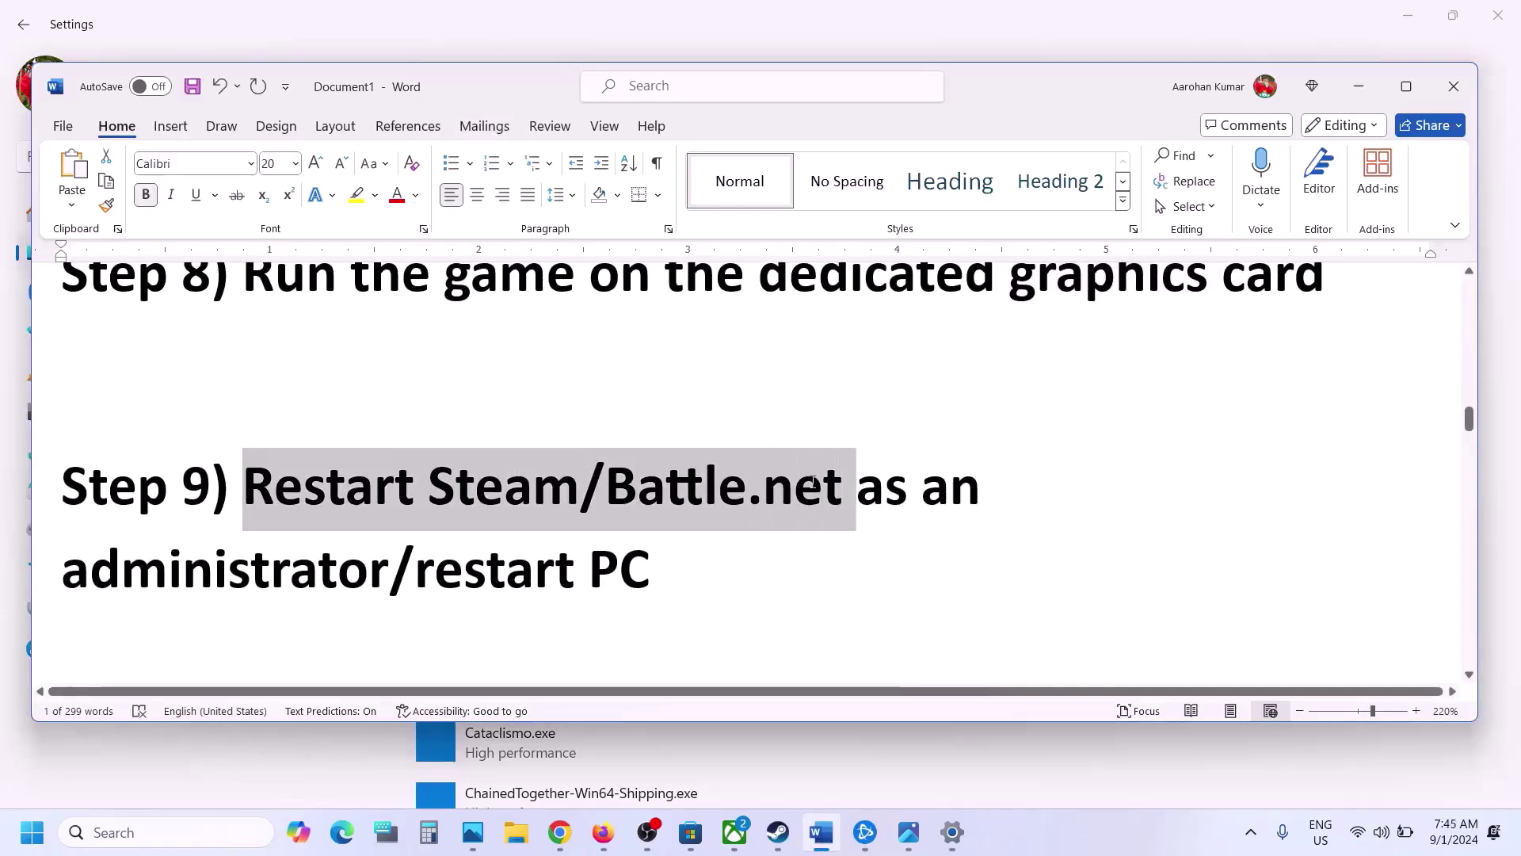
{"action": "left_click", "coordinate": [779, 833]}
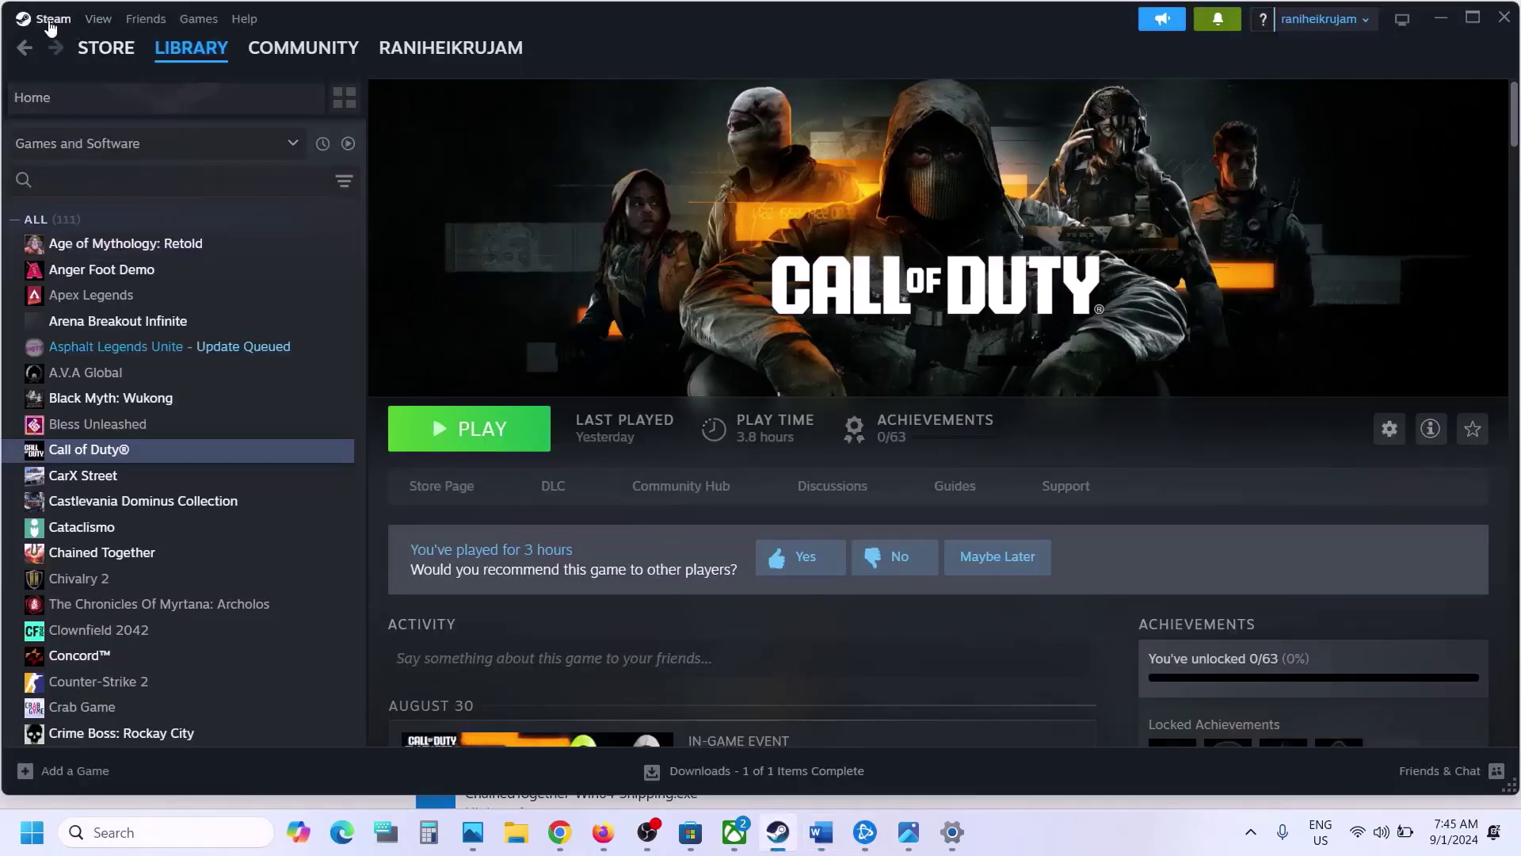
{"action": "left_click", "coordinate": [49, 19]}
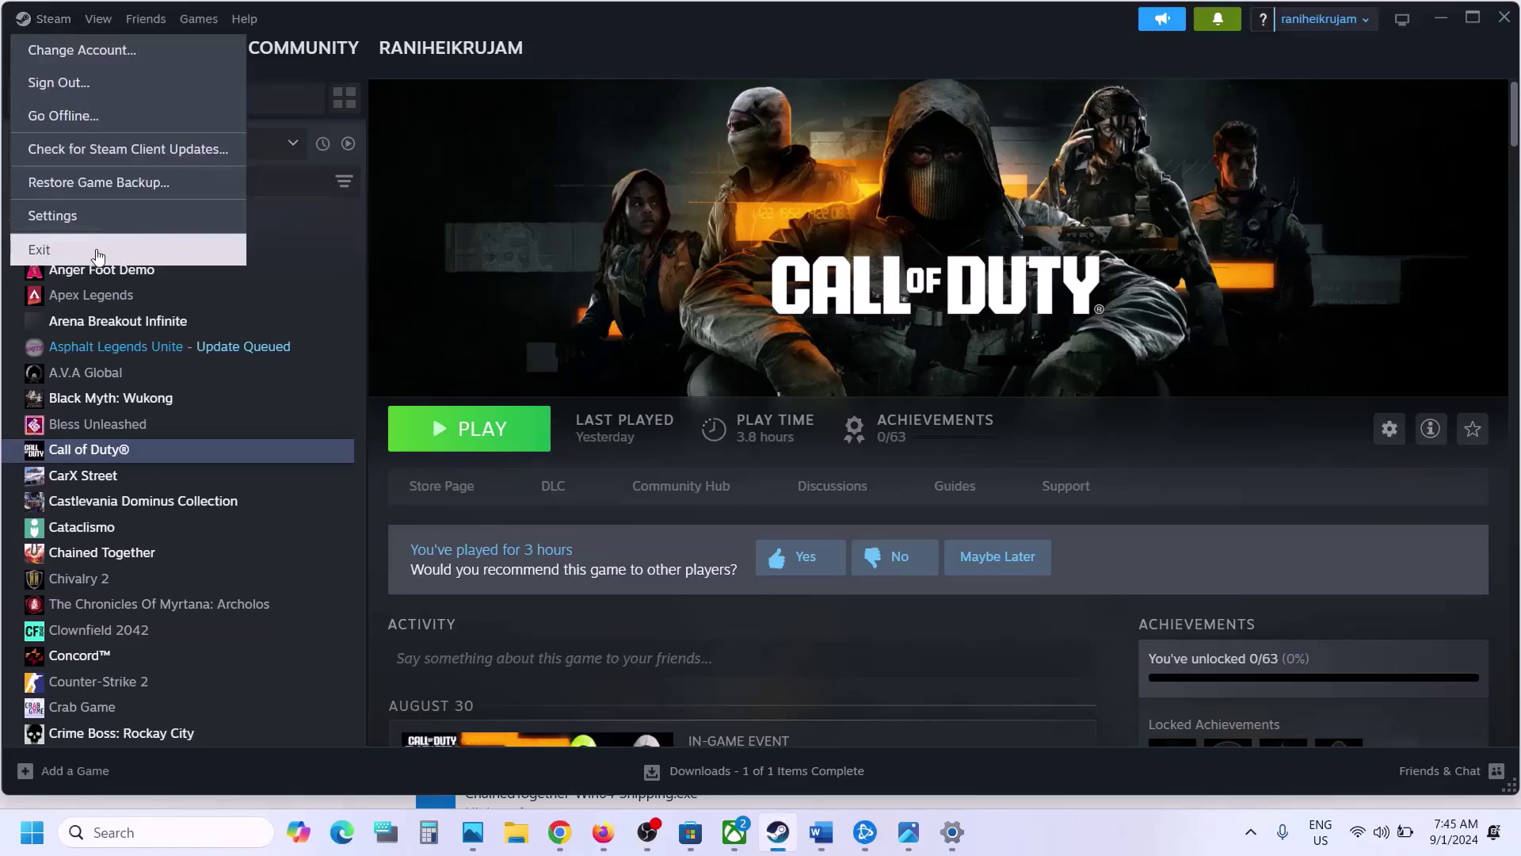
{"action": "left_click", "coordinate": [485, 309]}
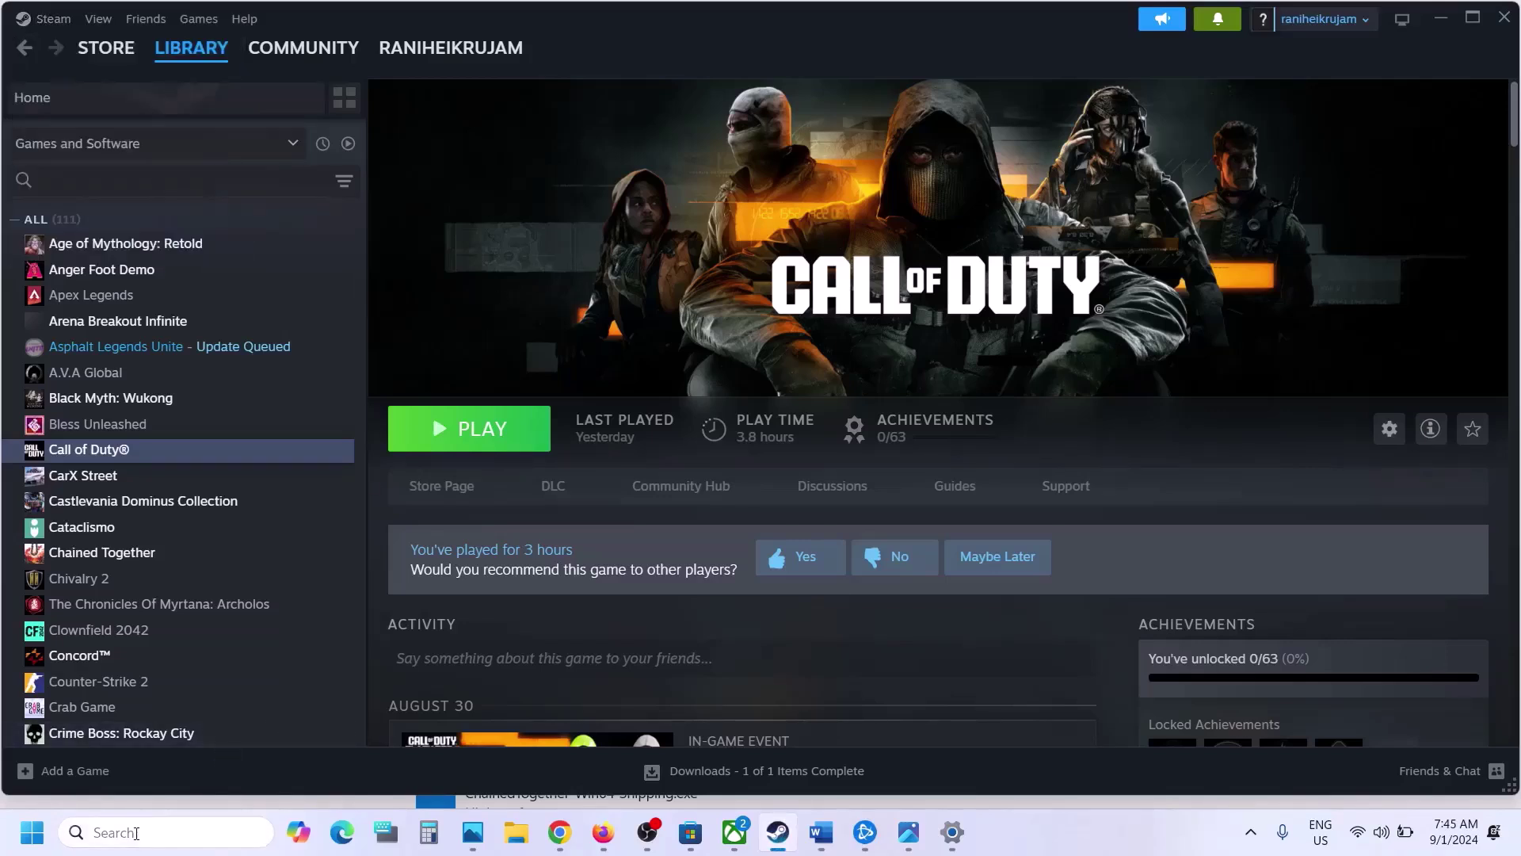
Find 'steam' in Windows search and run it as administrator
{"action": "left_click", "coordinate": [136, 833]}
{"action": "type", "text": "steam"}
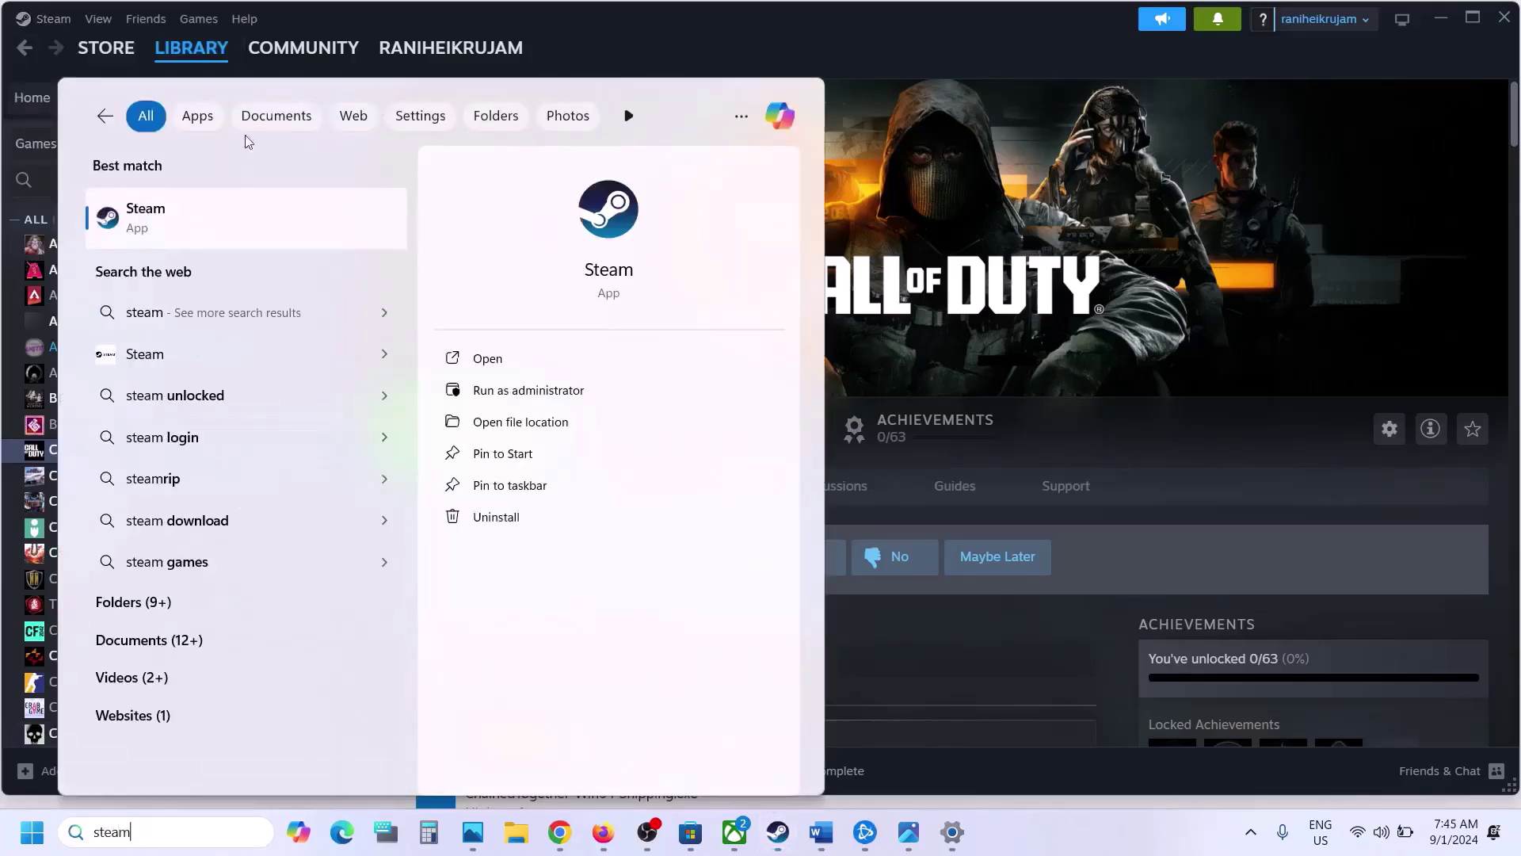
{"action": "right_click", "coordinate": [183, 208]}
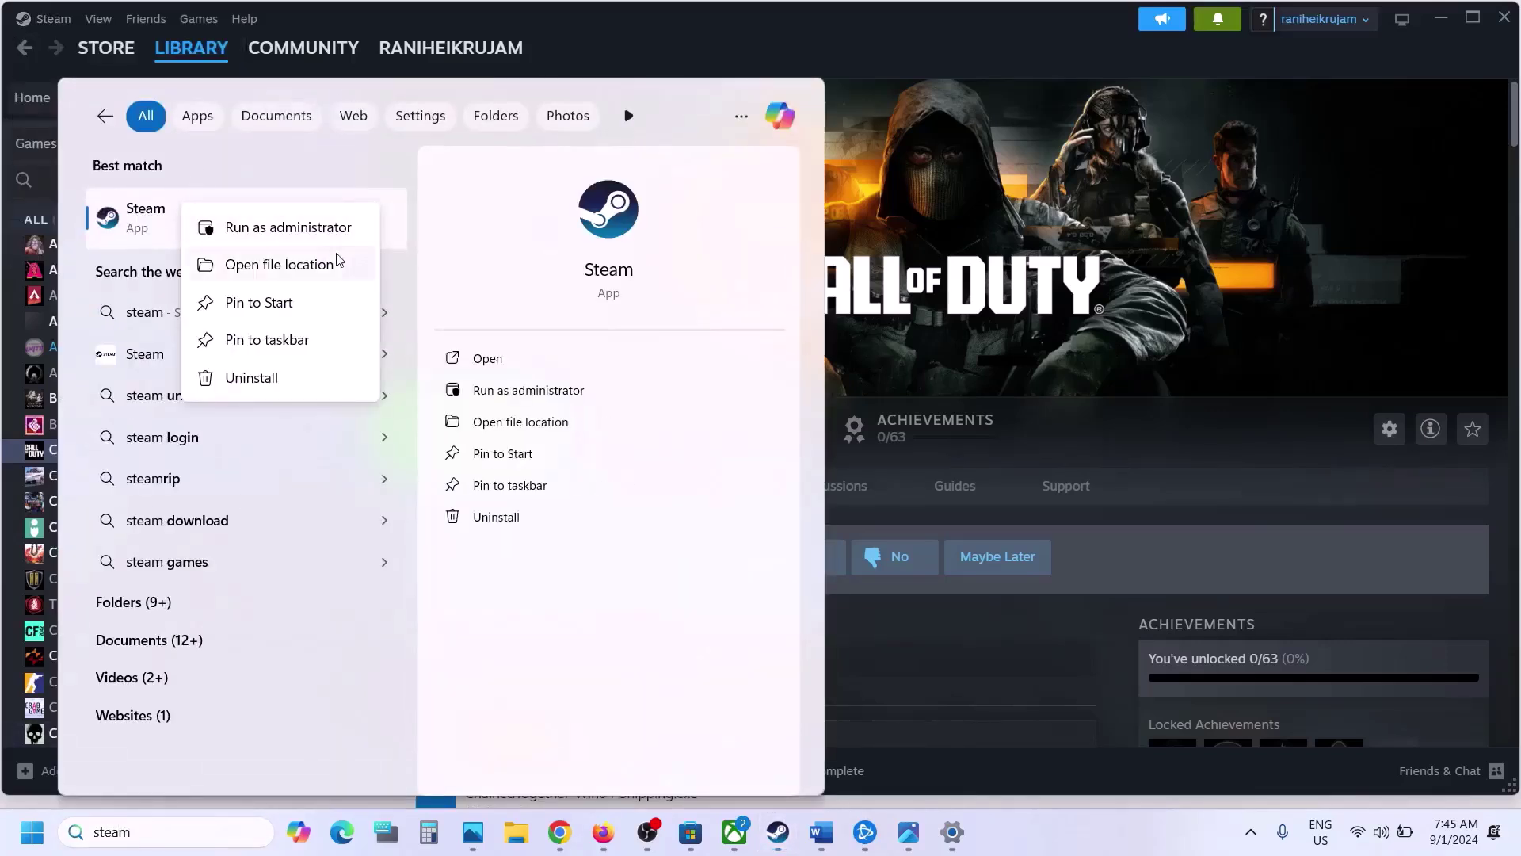
{"action": "left_click", "coordinate": [1055, 149]}
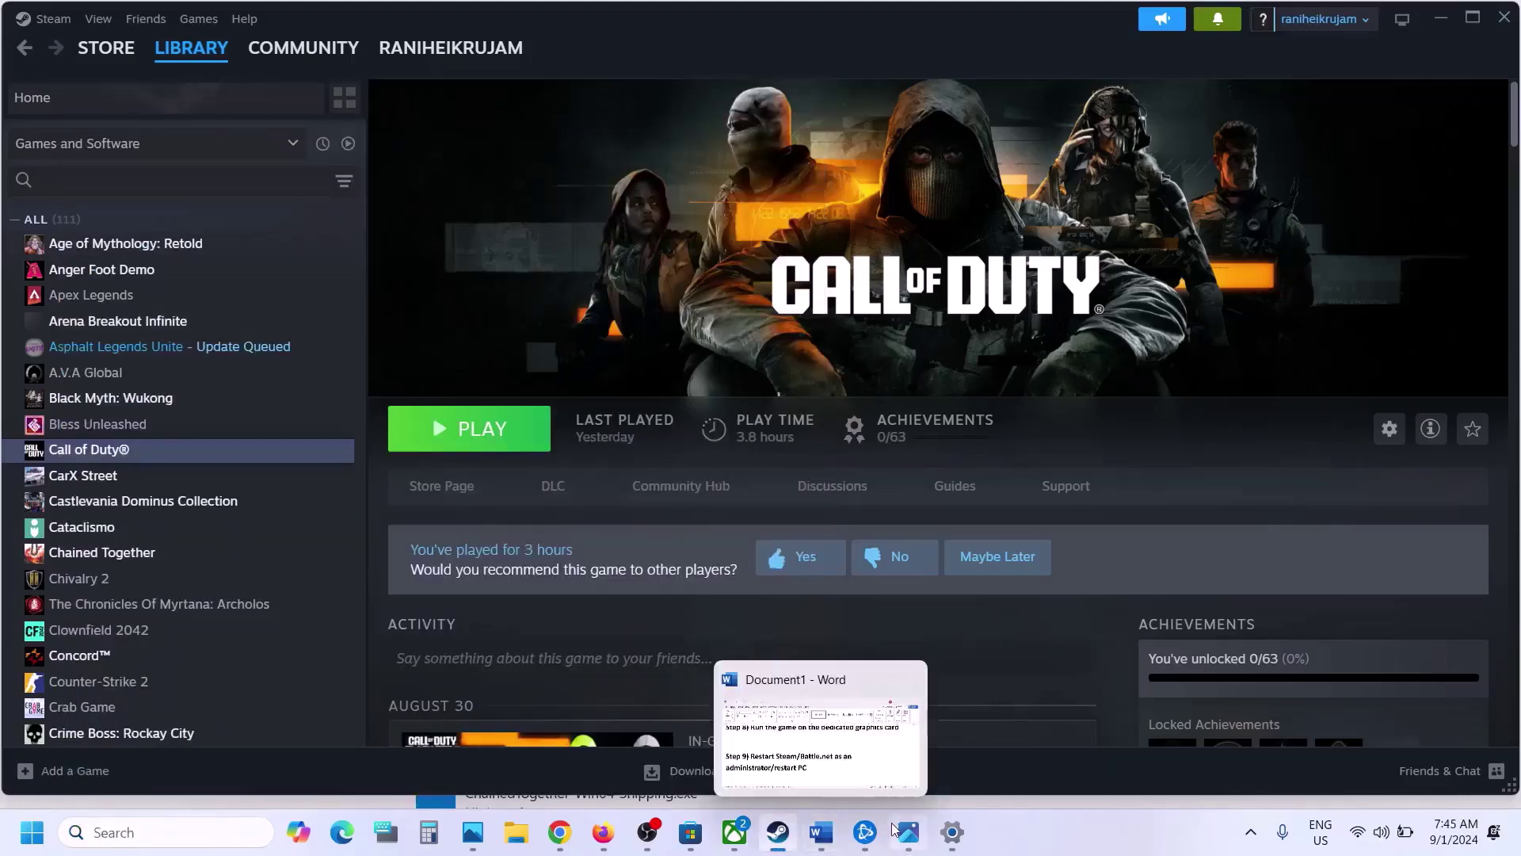
{"action": "left_click", "coordinate": [866, 834]}
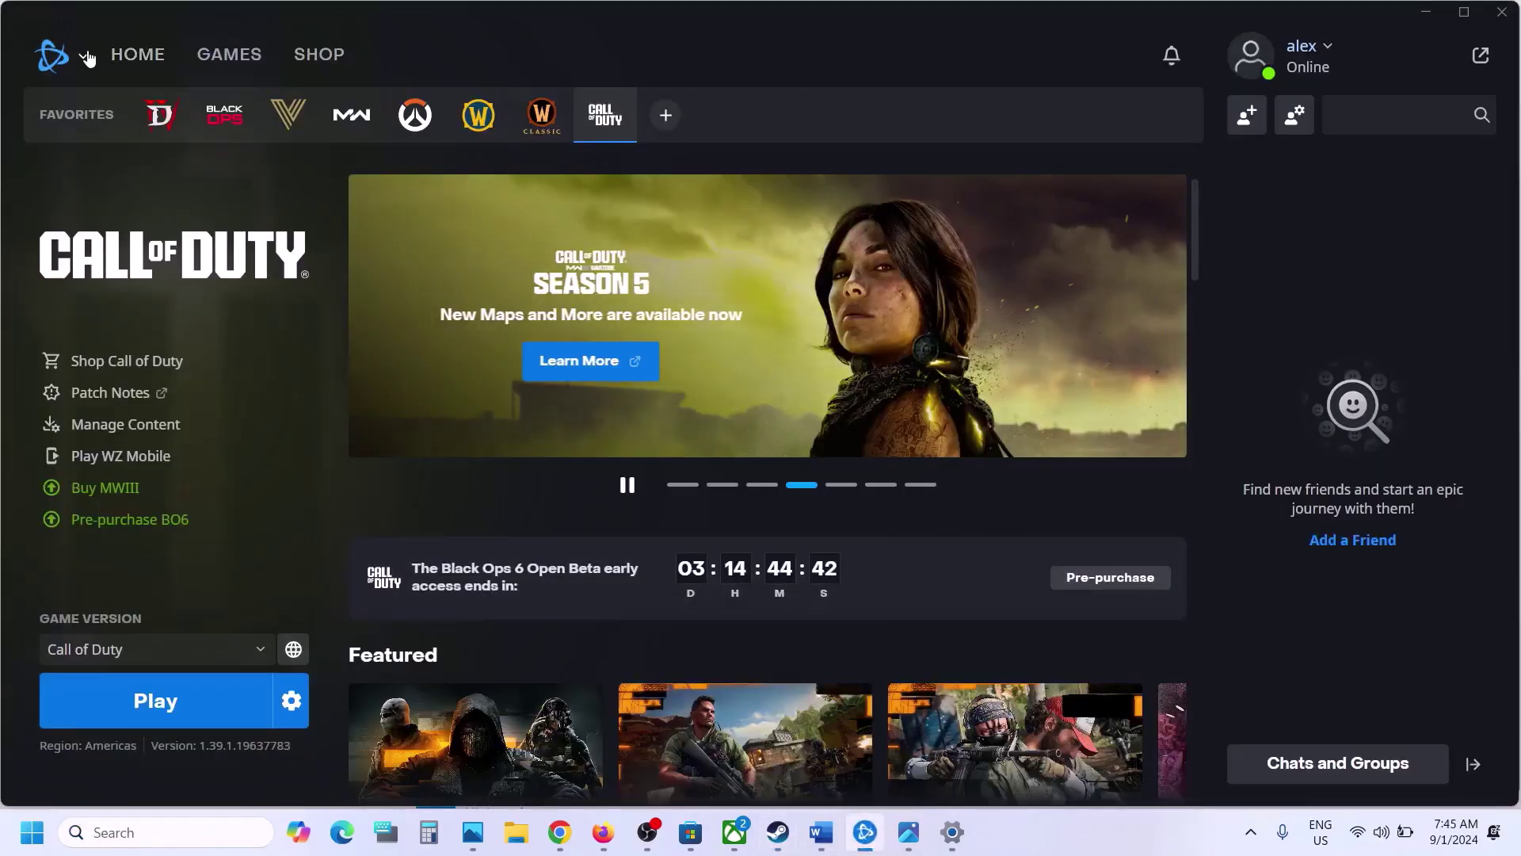
Run Battle.net as administrator via Windows search, then scroll the Word guide to Step 10
{"action": "left_click", "coordinate": [52, 54]}
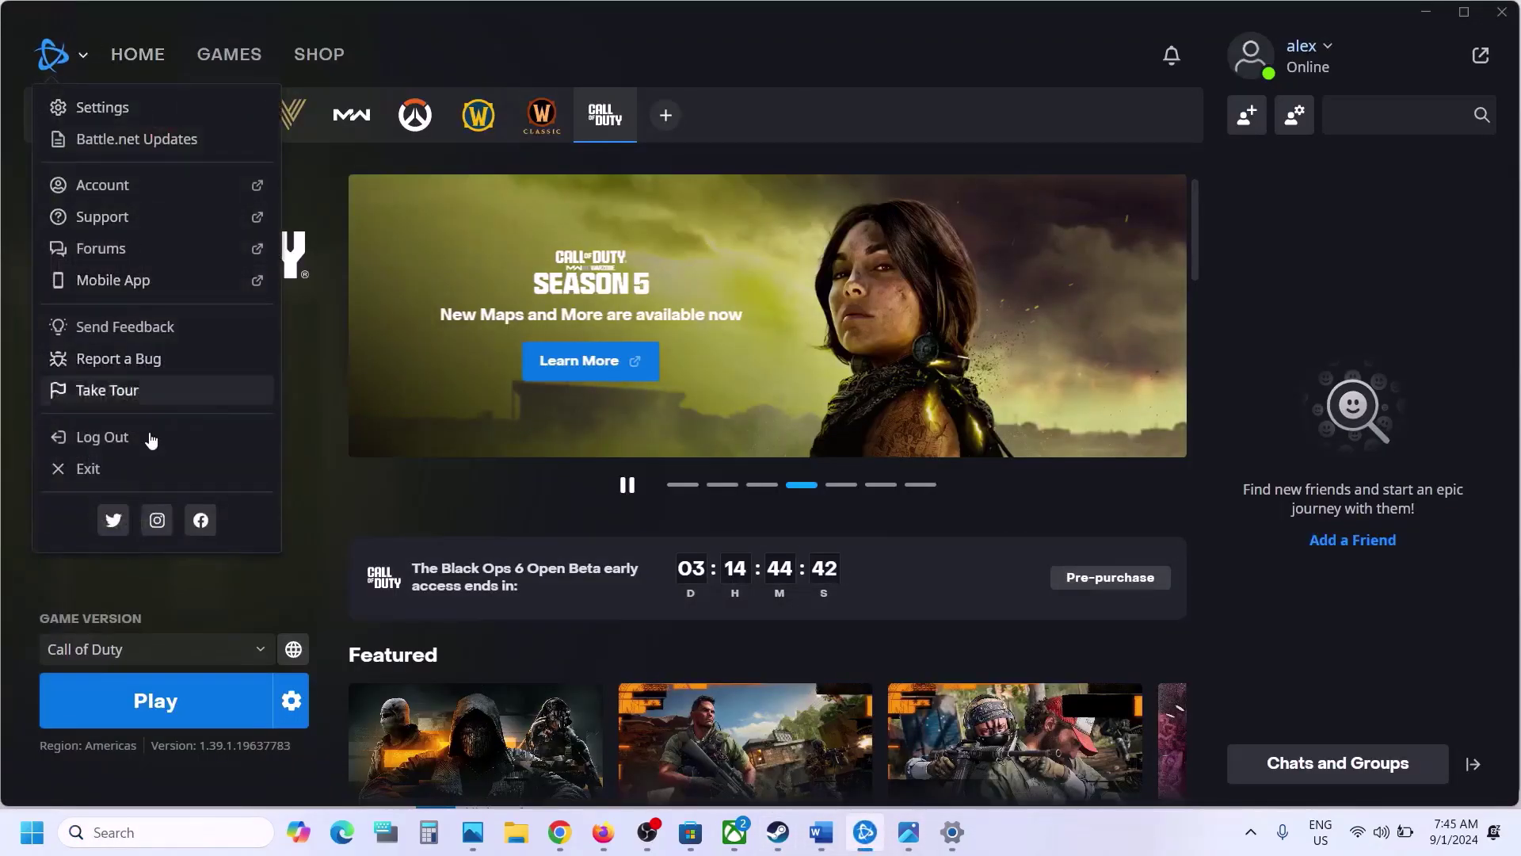
{"action": "left_click", "coordinate": [148, 838]}
{"action": "type", "text": "battl"}
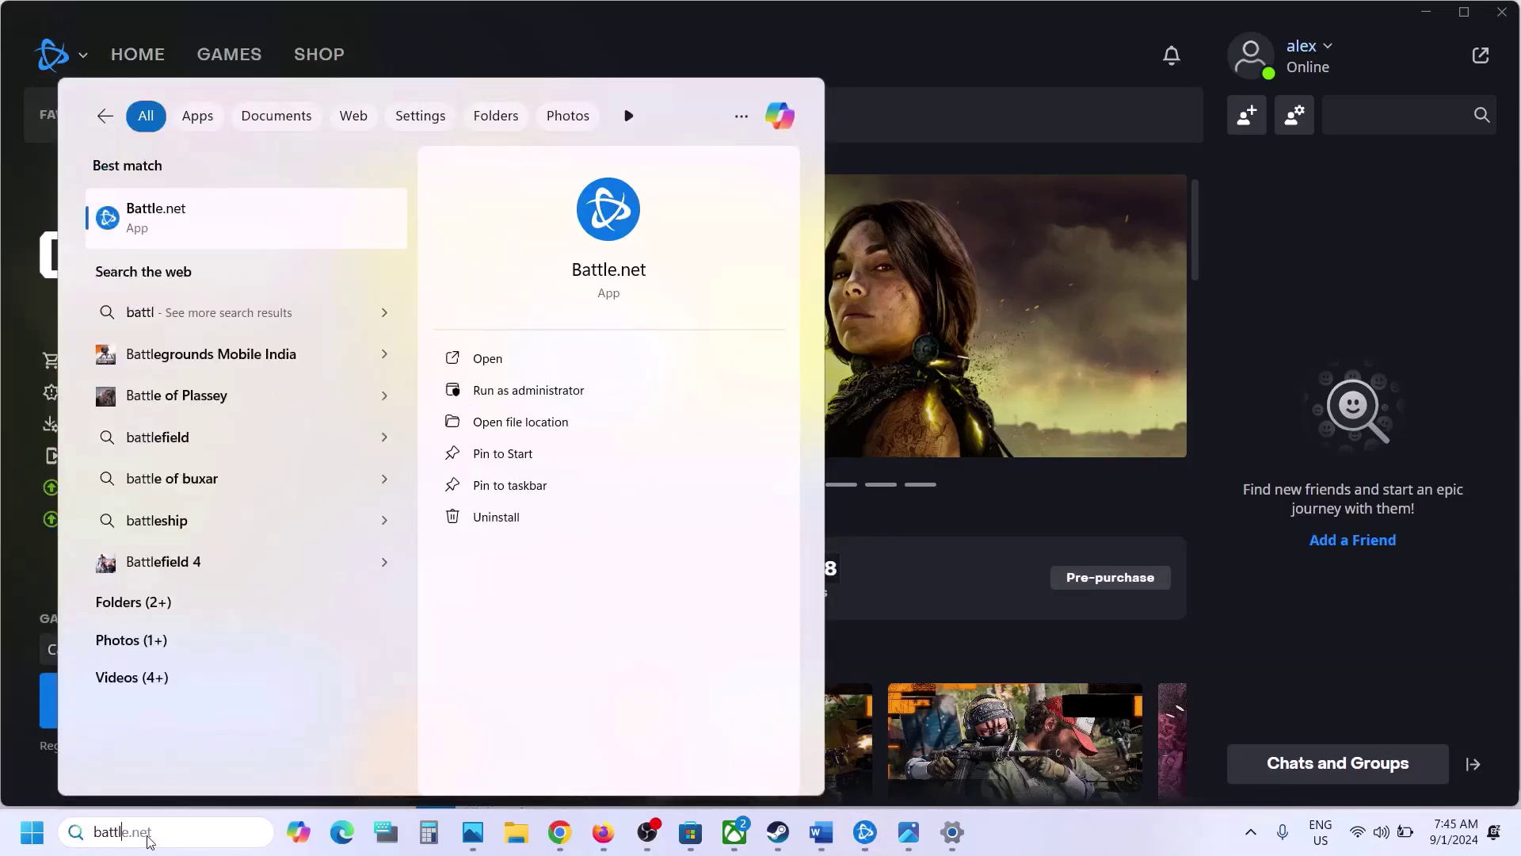
{"action": "right_click", "coordinate": [205, 236]}
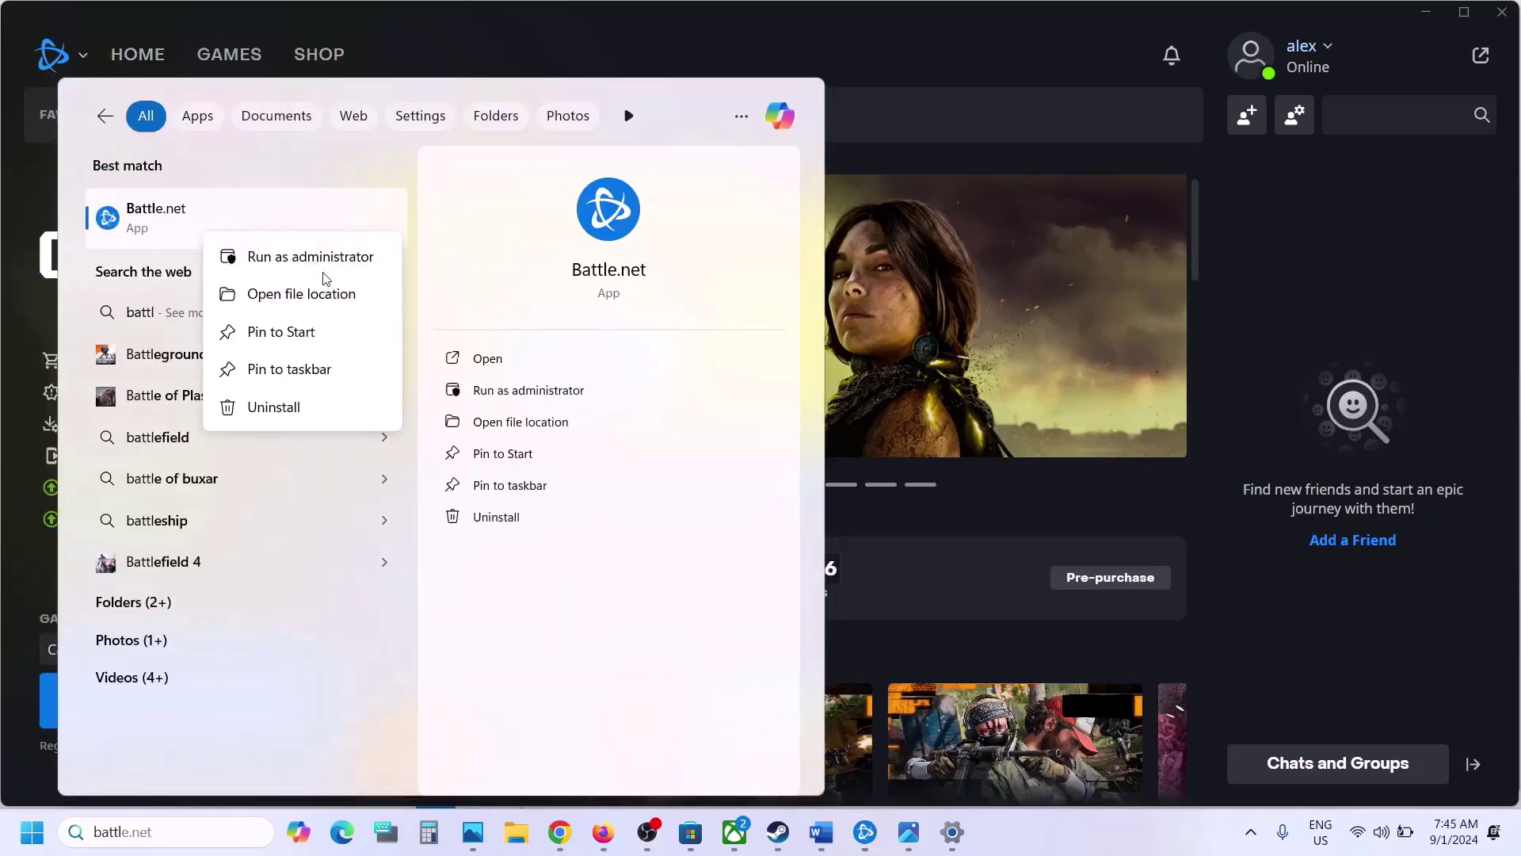
{"action": "left_click", "coordinate": [1000, 241]}
{"action": "left_click", "coordinate": [1000, 241]}
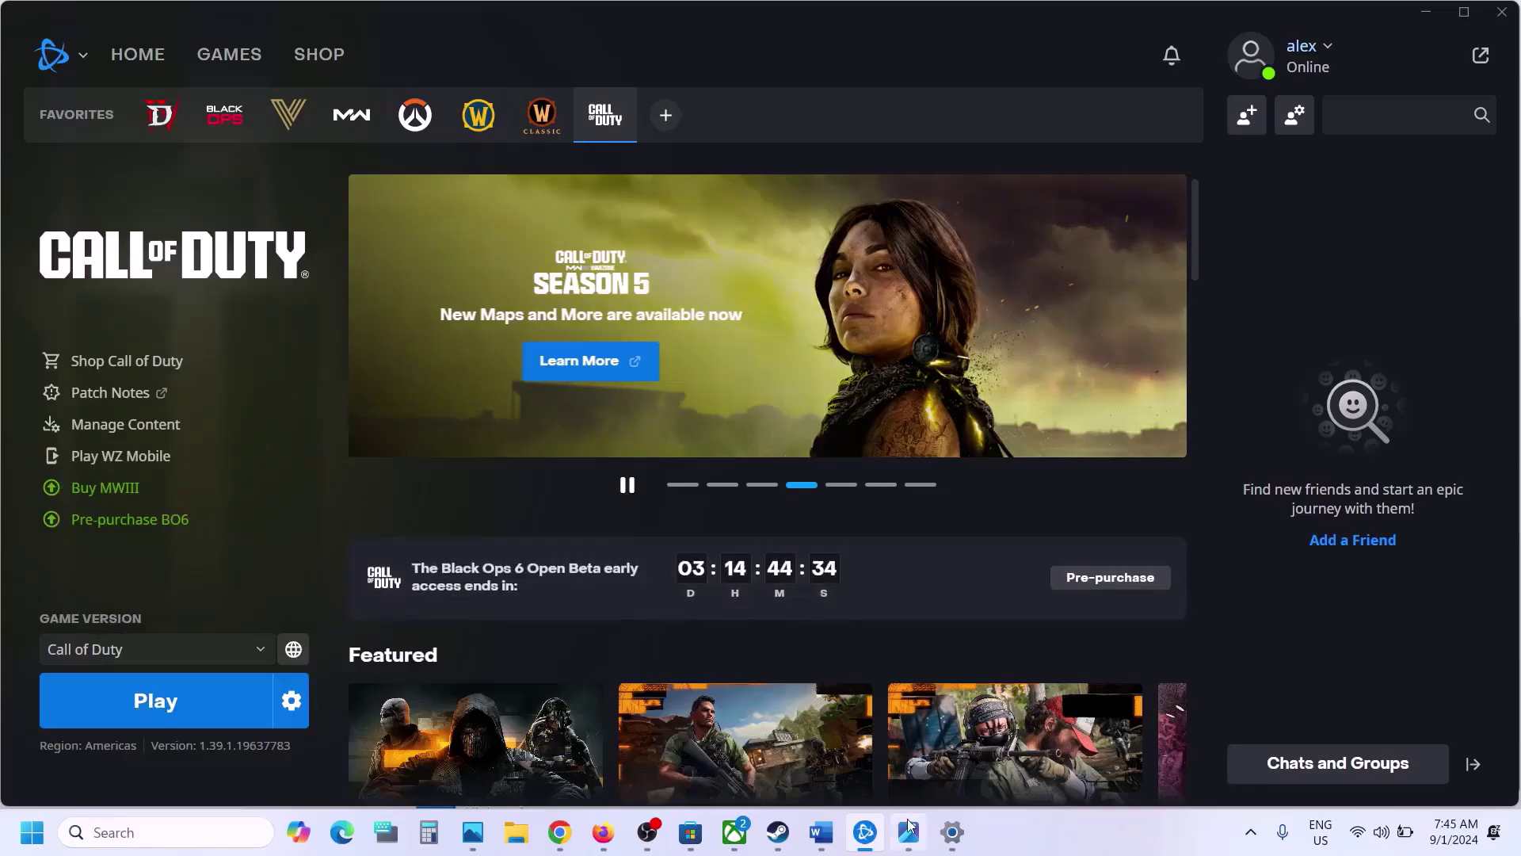
{"action": "left_click", "coordinate": [821, 832]}
{"action": "scroll", "coordinate": [569, 483], "scroll_direction": "down", "scroll_amount": 5}
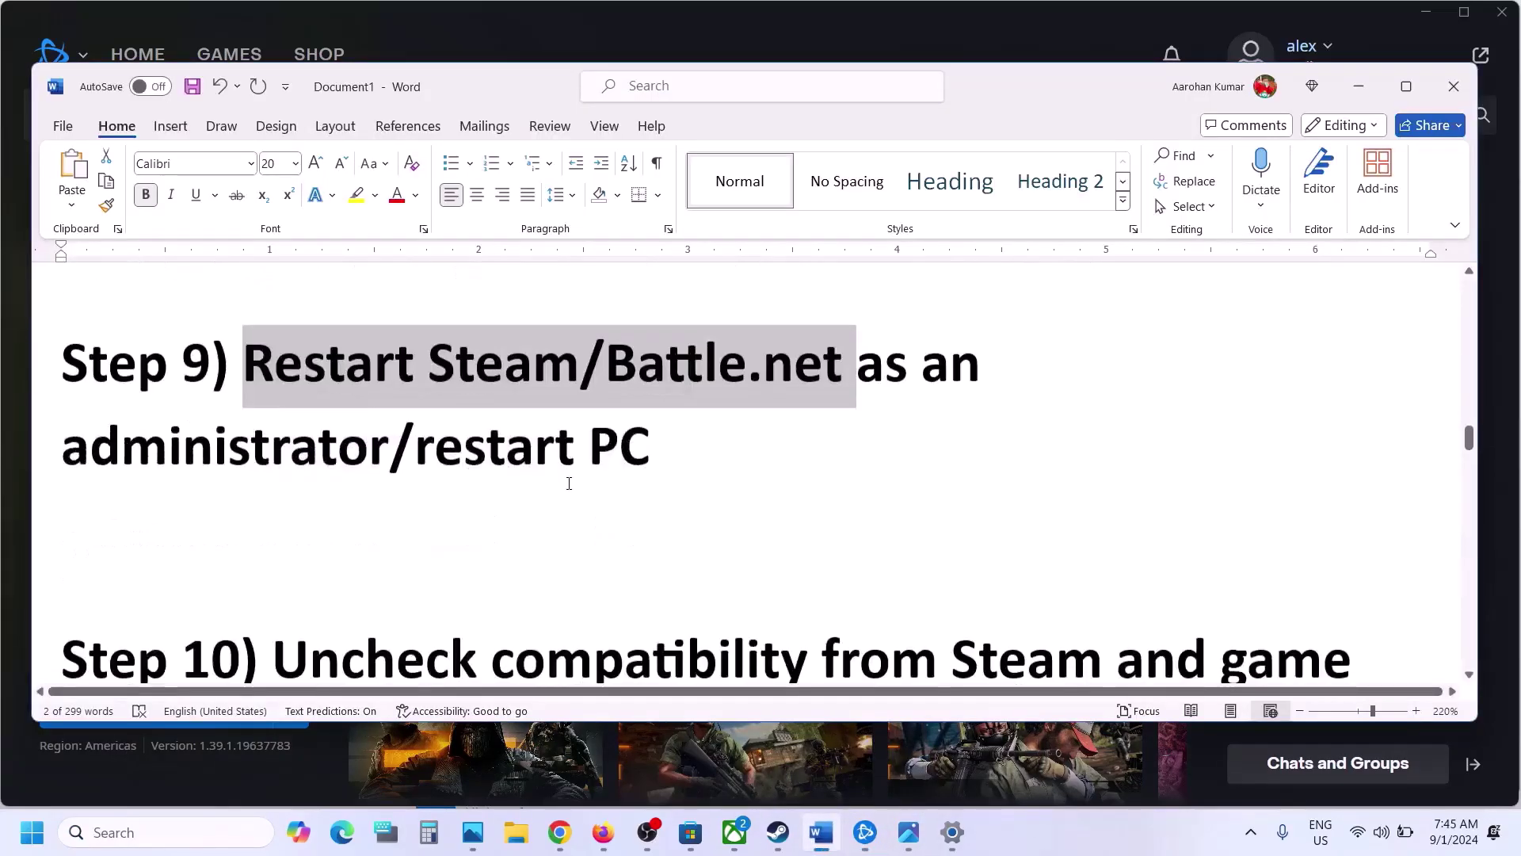